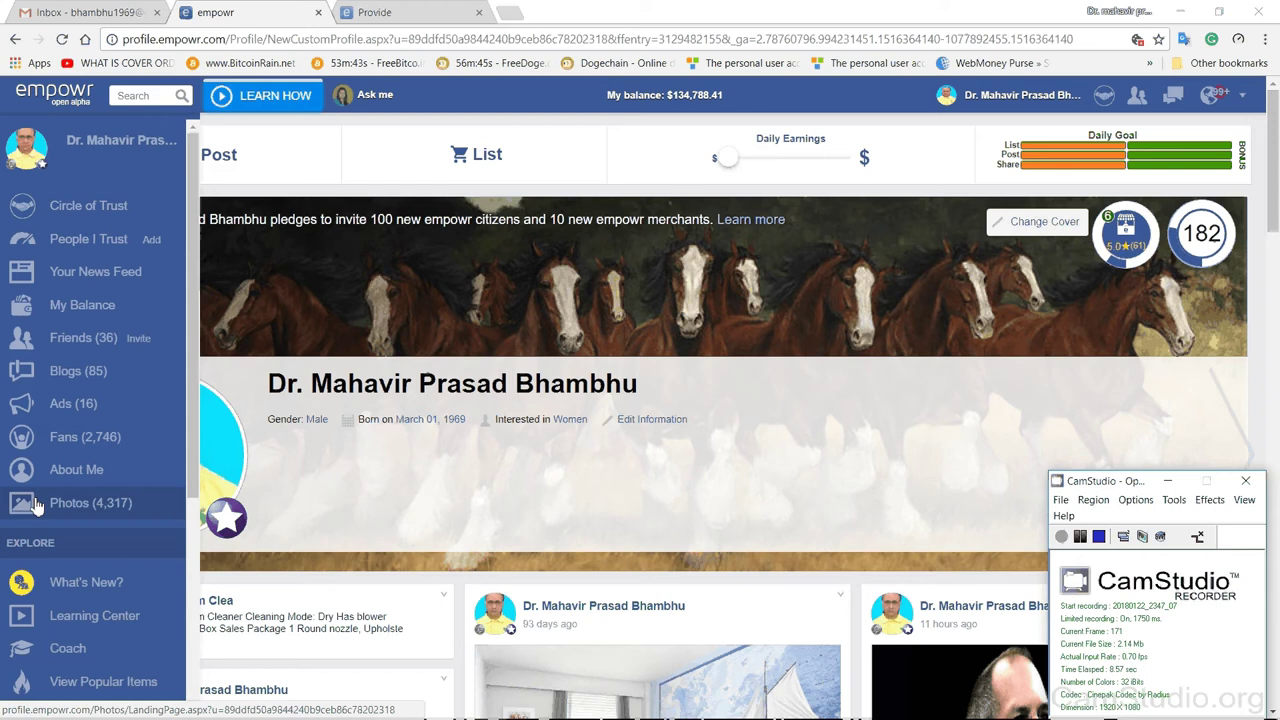
Open the Marketplace's I'm Selling page and start a new product listing
scroll(66, 532, down, 3)
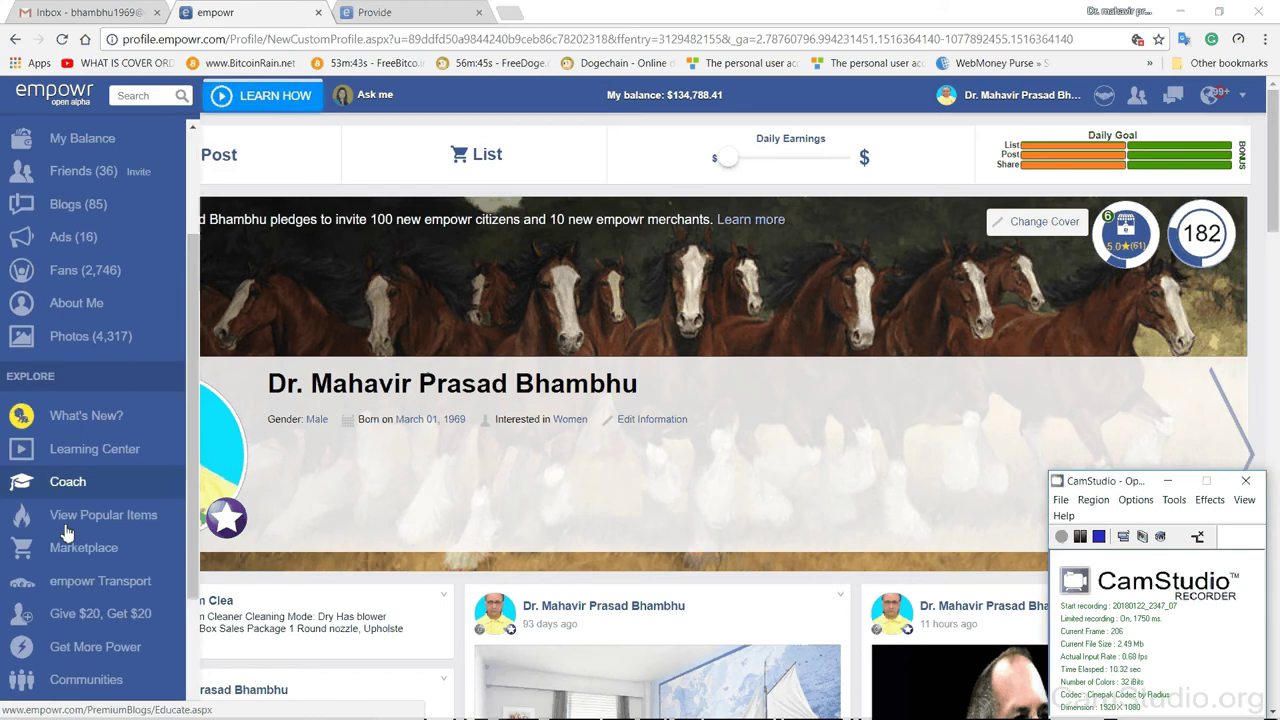
click(64, 558)
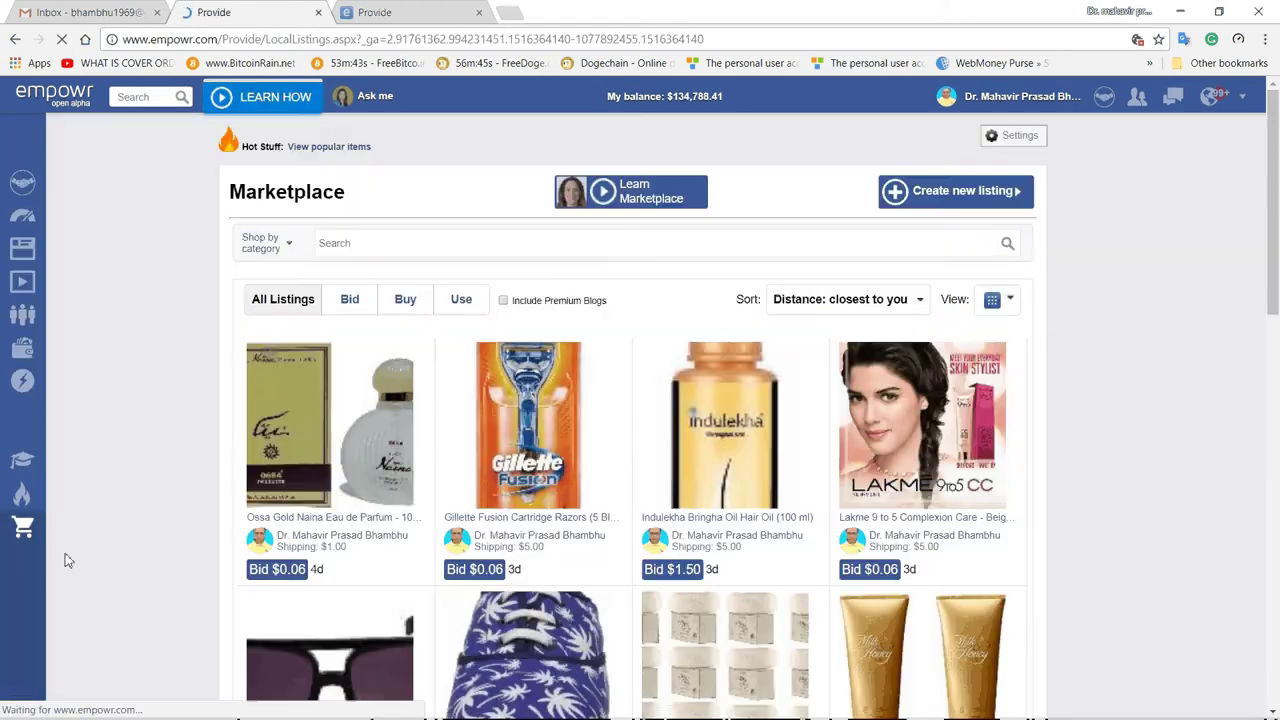
mouse_move(32, 513)
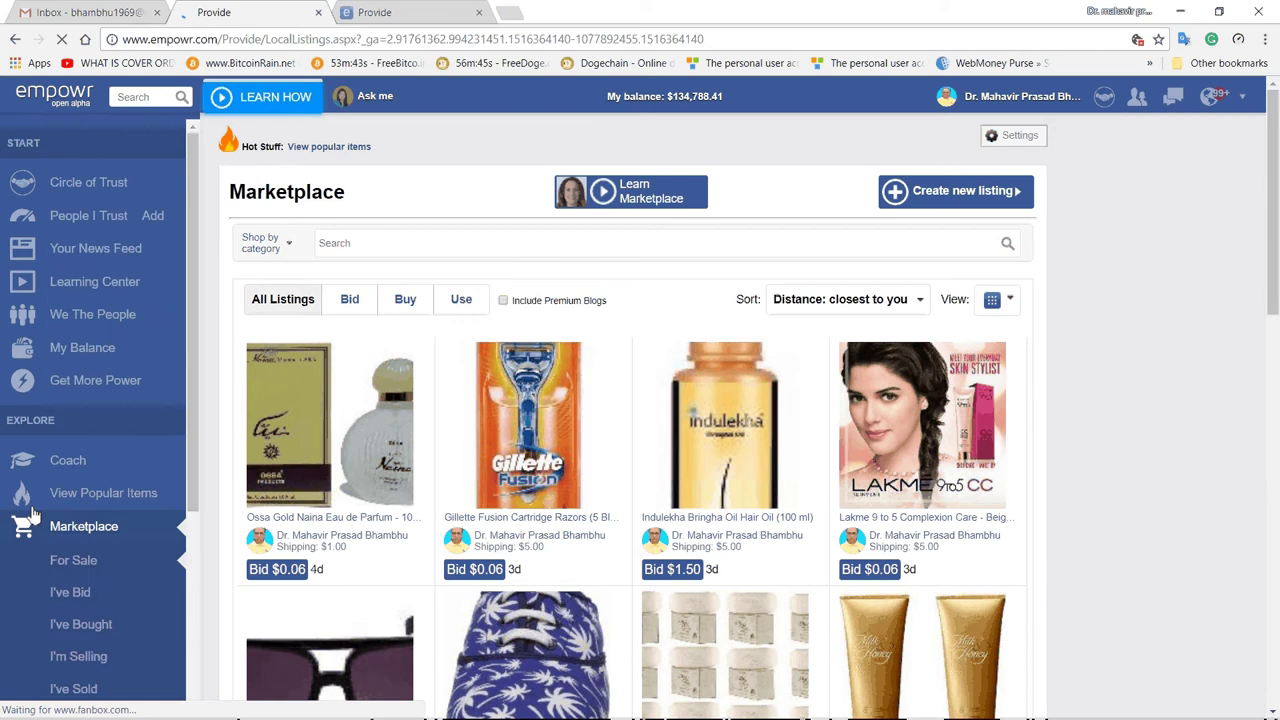
scroll(36, 500, down, 2)
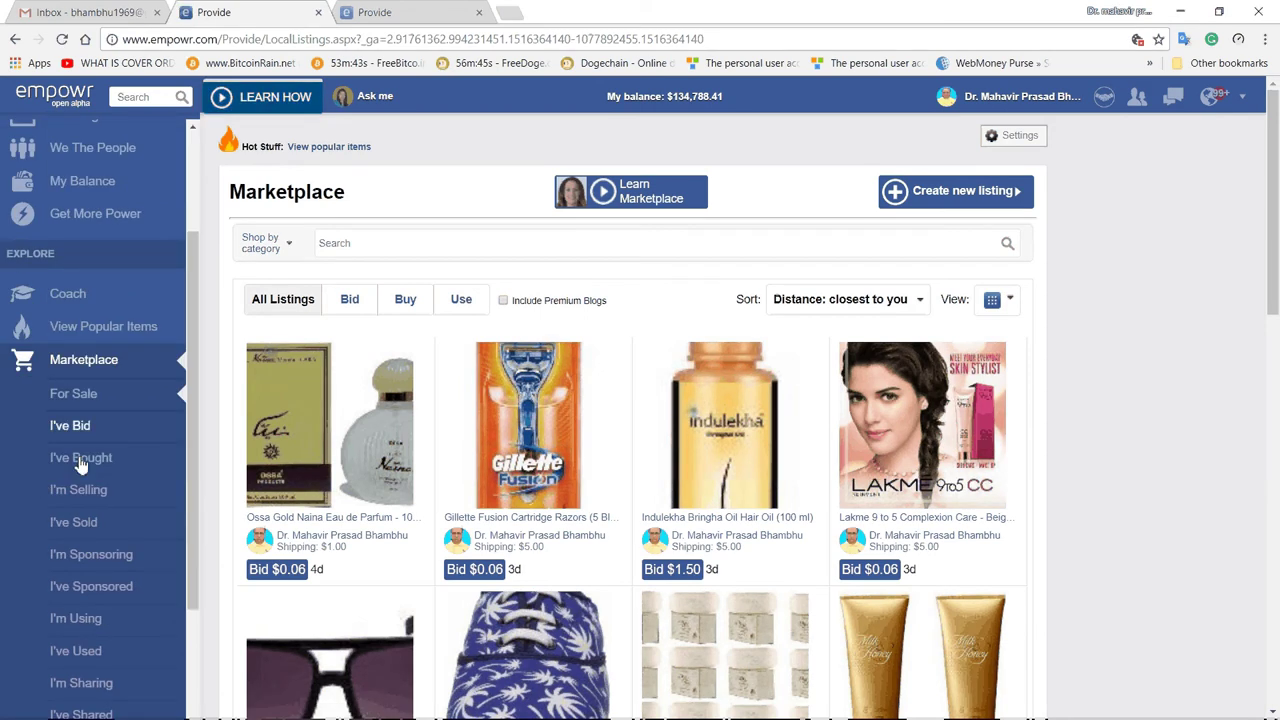
click(84, 502)
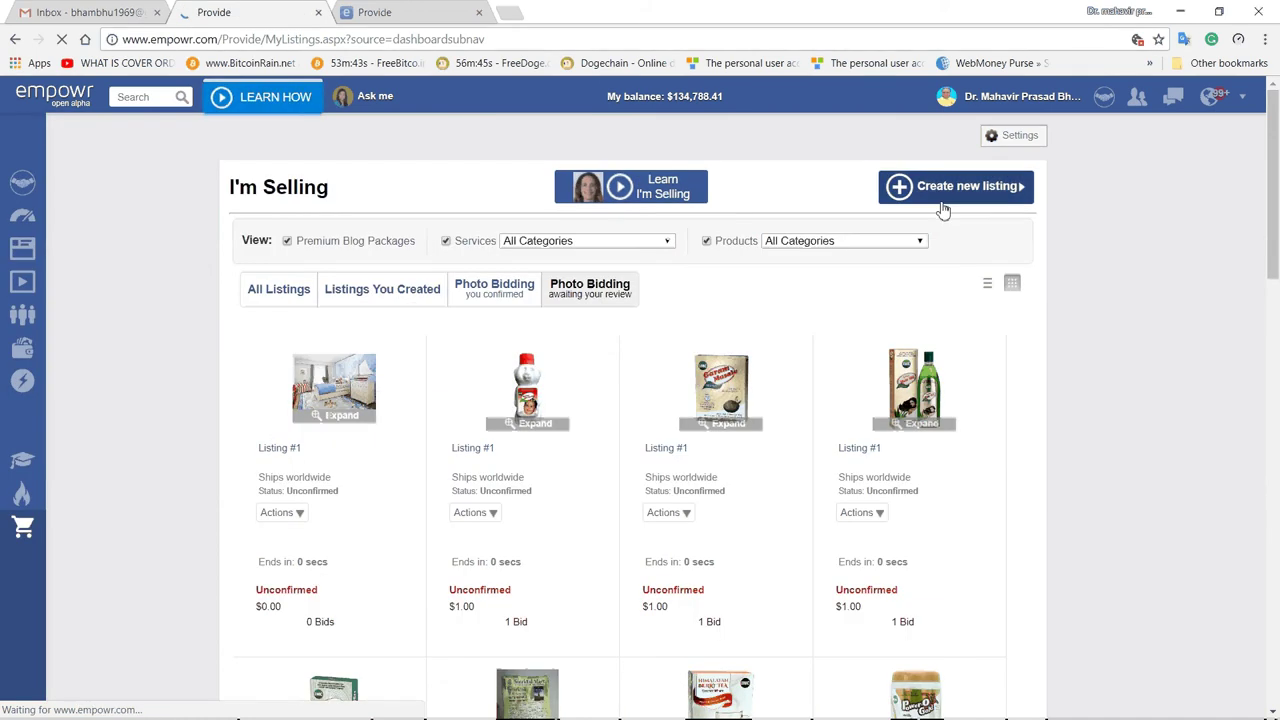
click(950, 190)
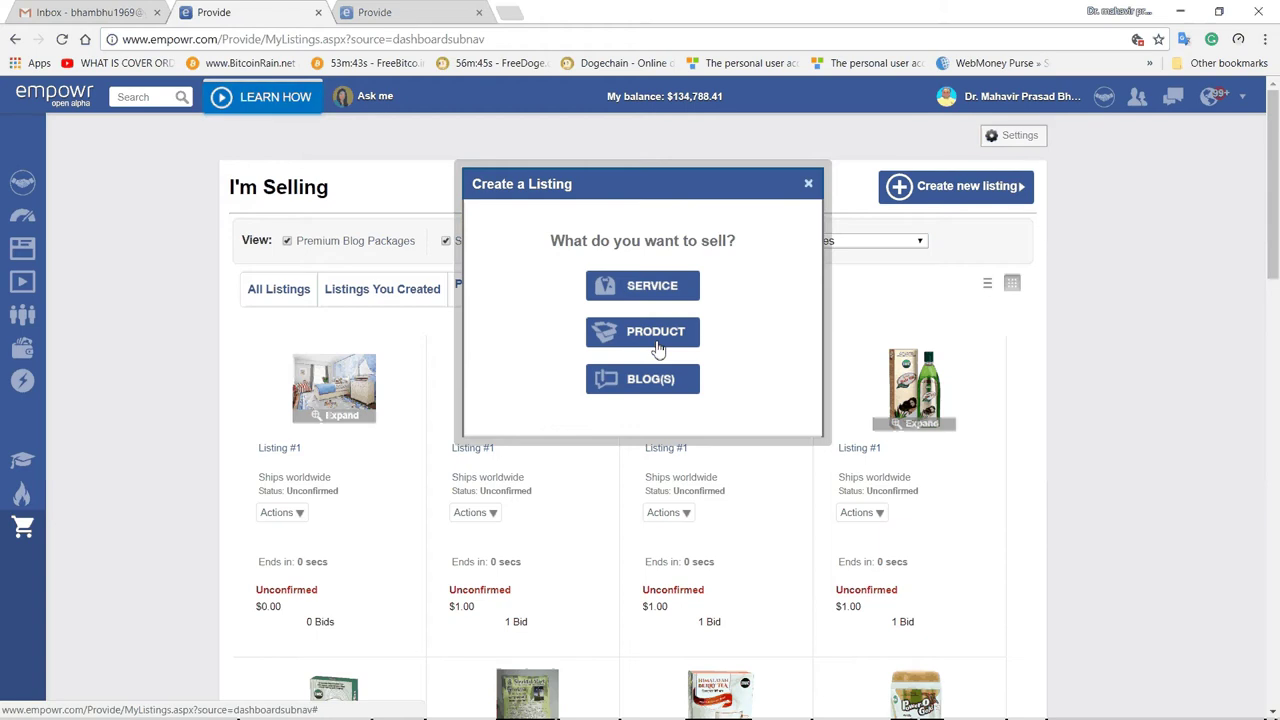
click(657, 337)
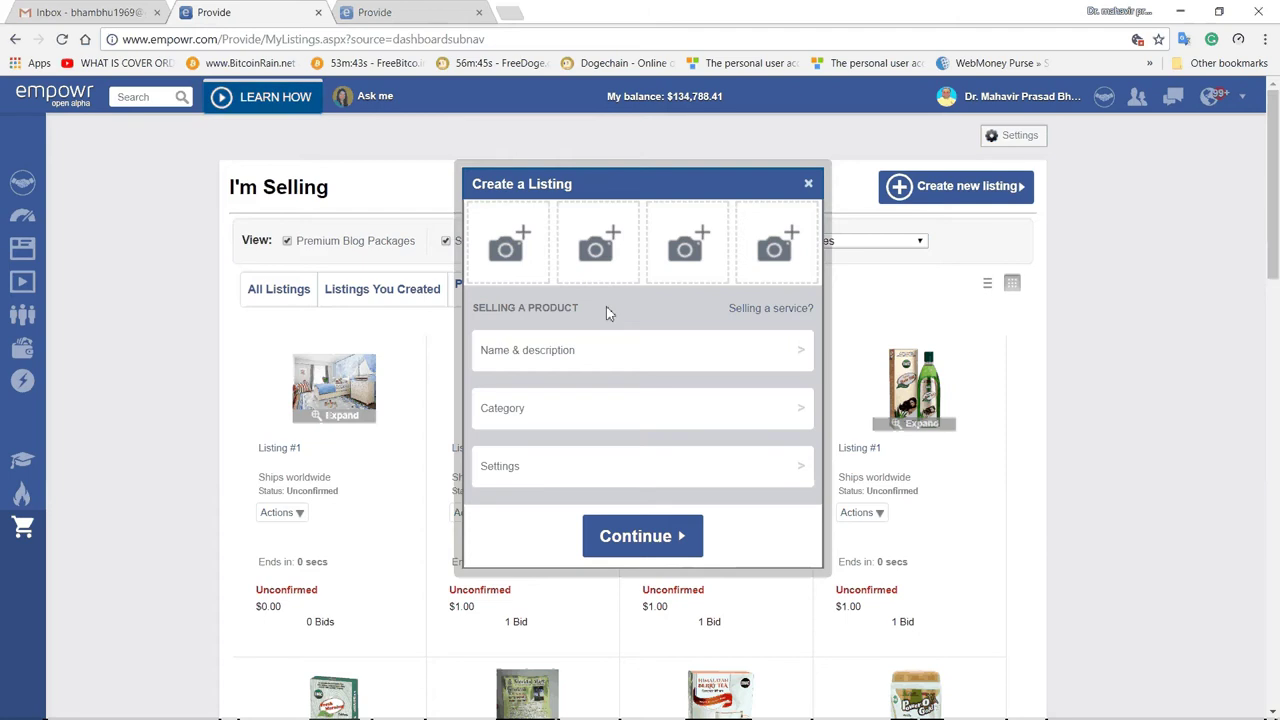
Add the sri-sri-ayurveda orange-tulasi soap image from New Volume (D:) as the listing's first photo
click(522, 256)
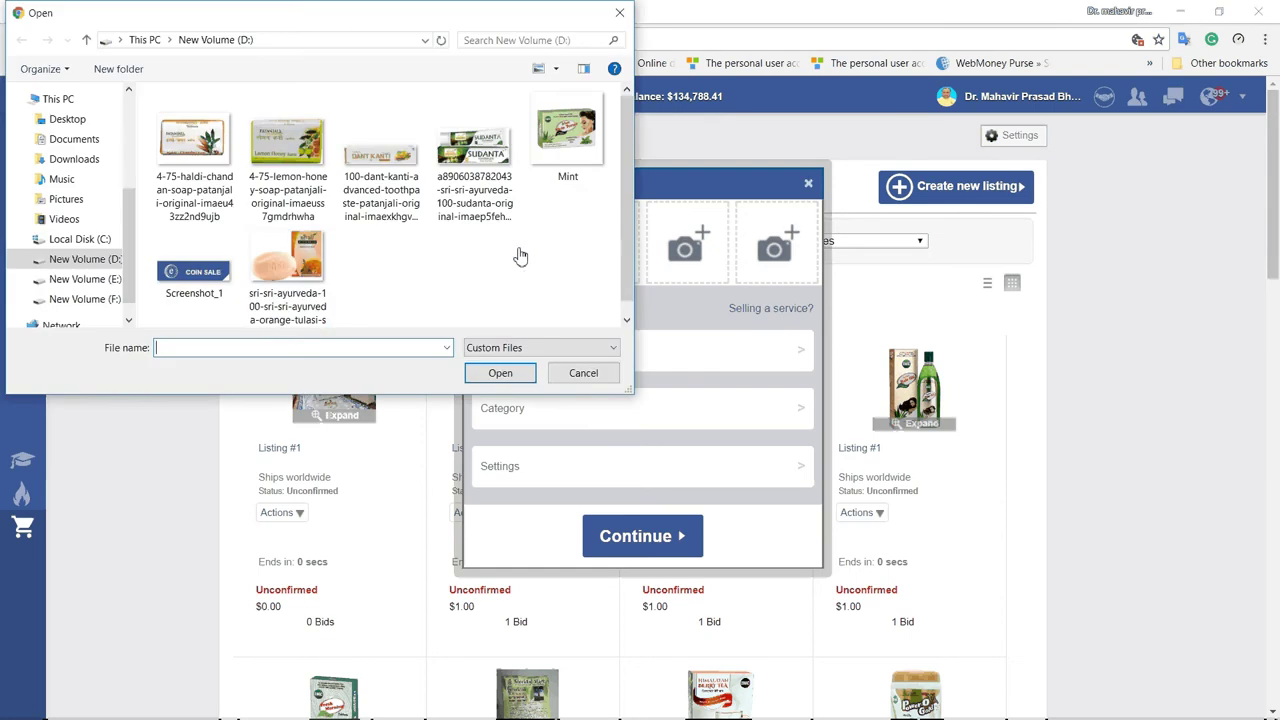
click(321, 268)
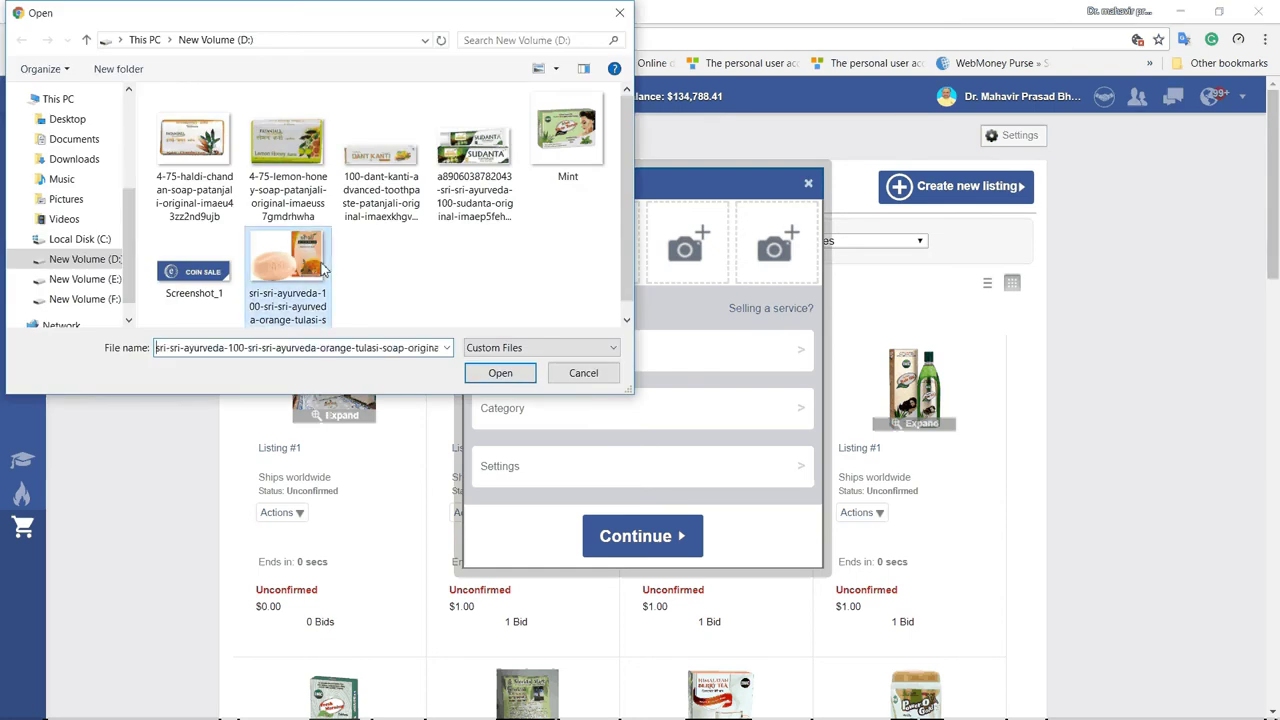
click(519, 383)
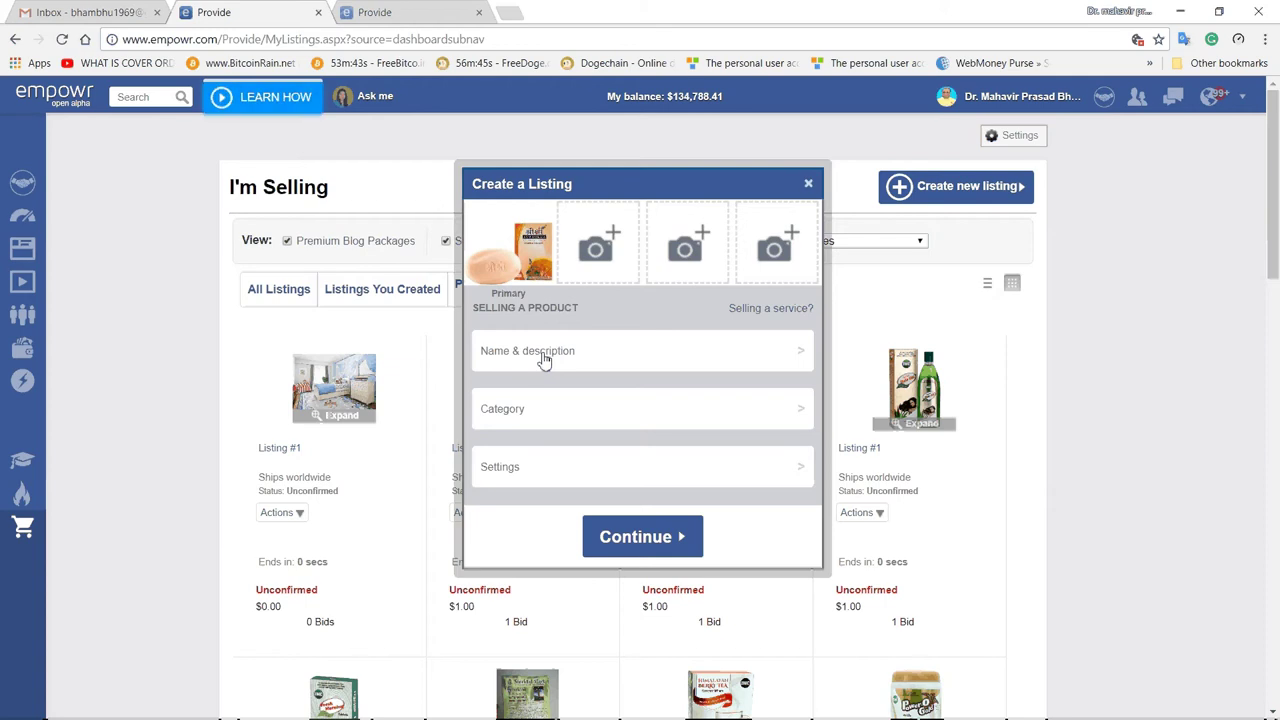
Enter the item name "Sri Sri Ayurveda Sri Sri Ayurveda Orange & Tulasi Soap (100 g)"
click(543, 360)
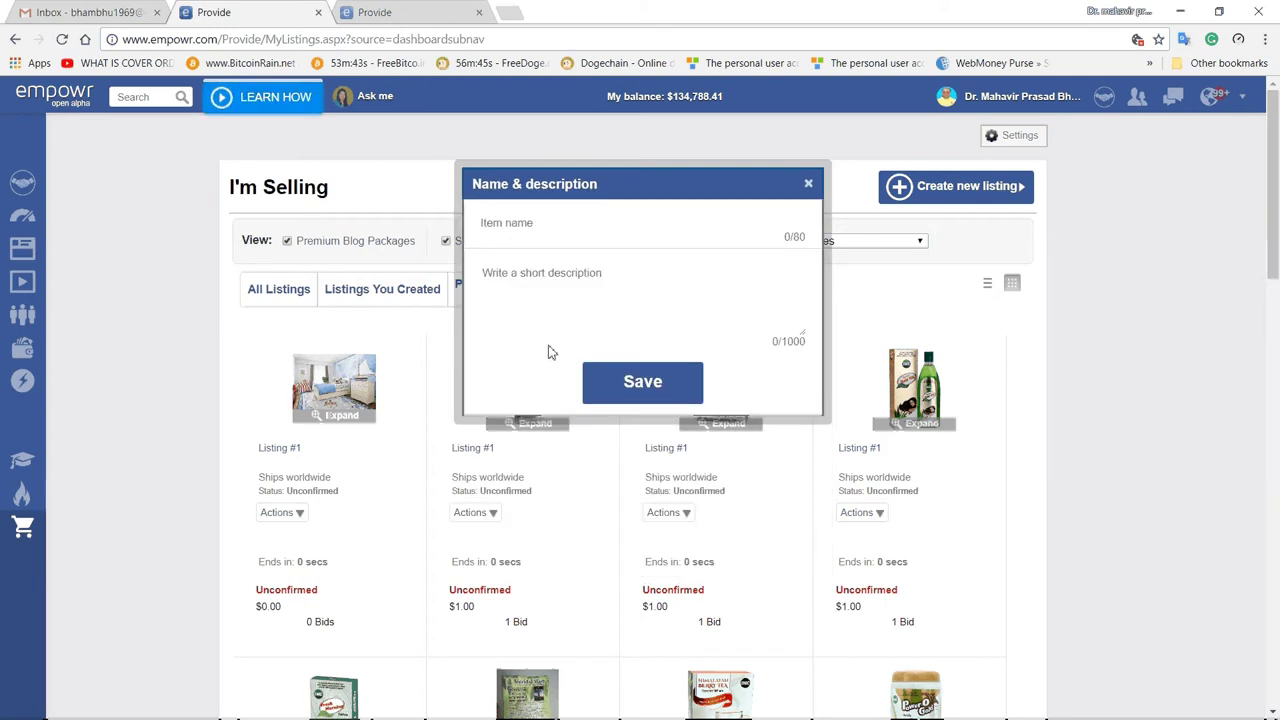
click(517, 223)
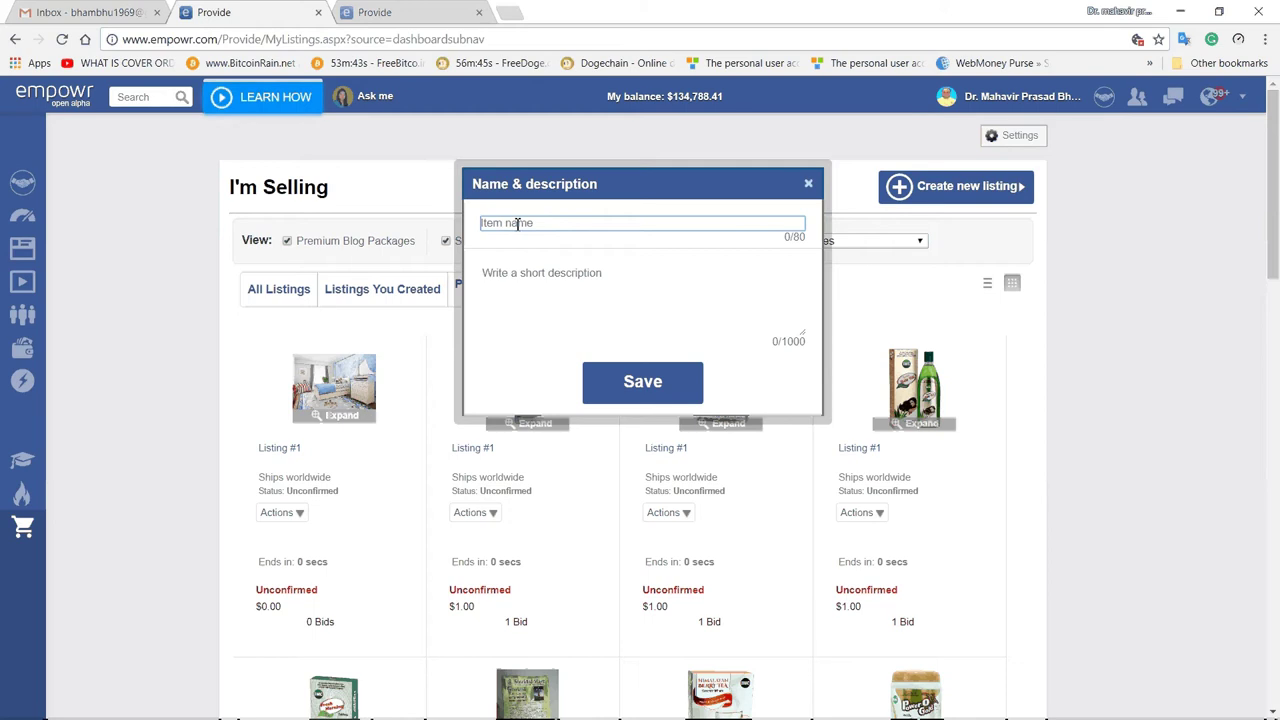
text(Sri Sri Ayurveda Sri Sri Ayurveda Orange & Tulasi Soap (100 g))
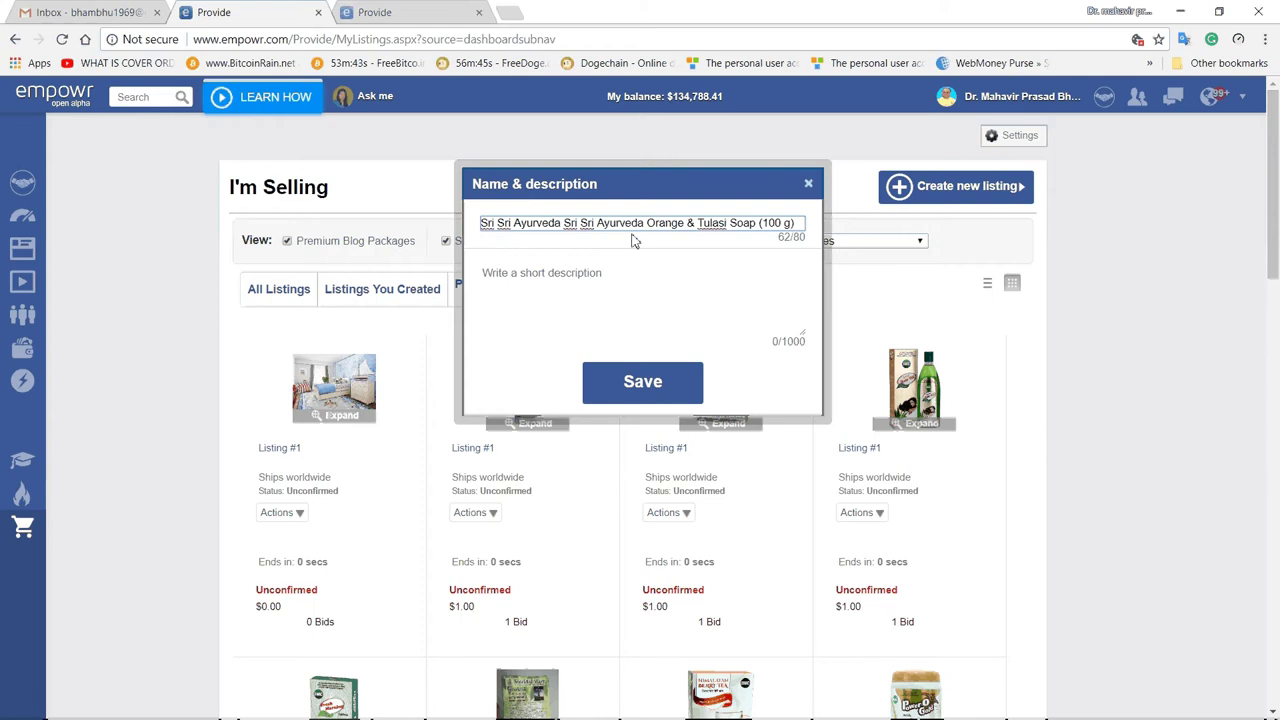
Copy the whole soap description from the listing form in the other Provide tab into this listing's empty description
click(548, 285)
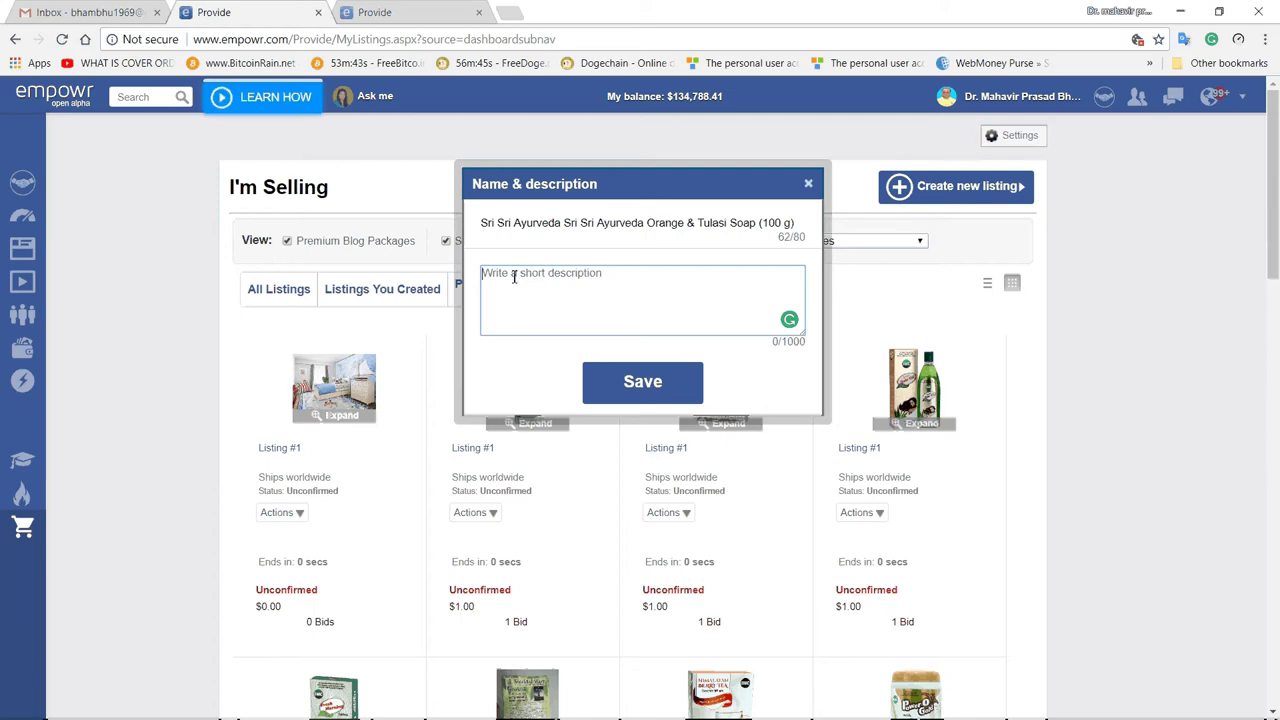
click(374, 14)
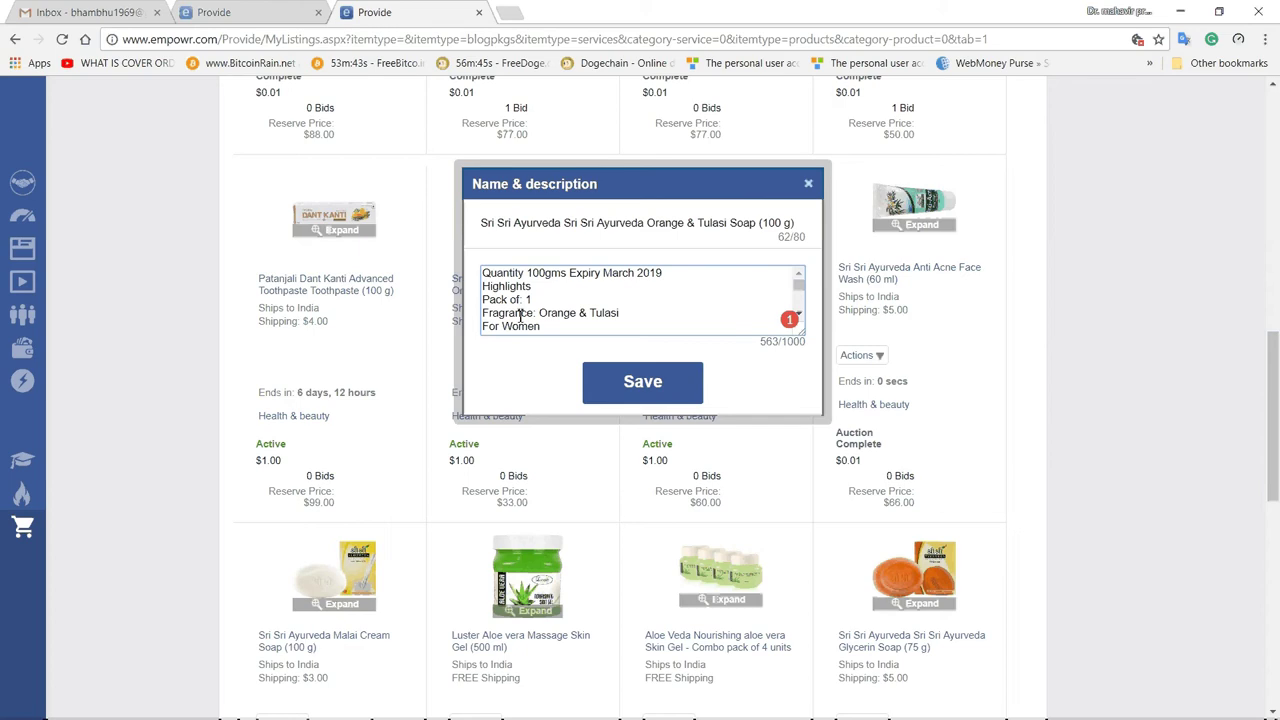
key(ctrl+a)
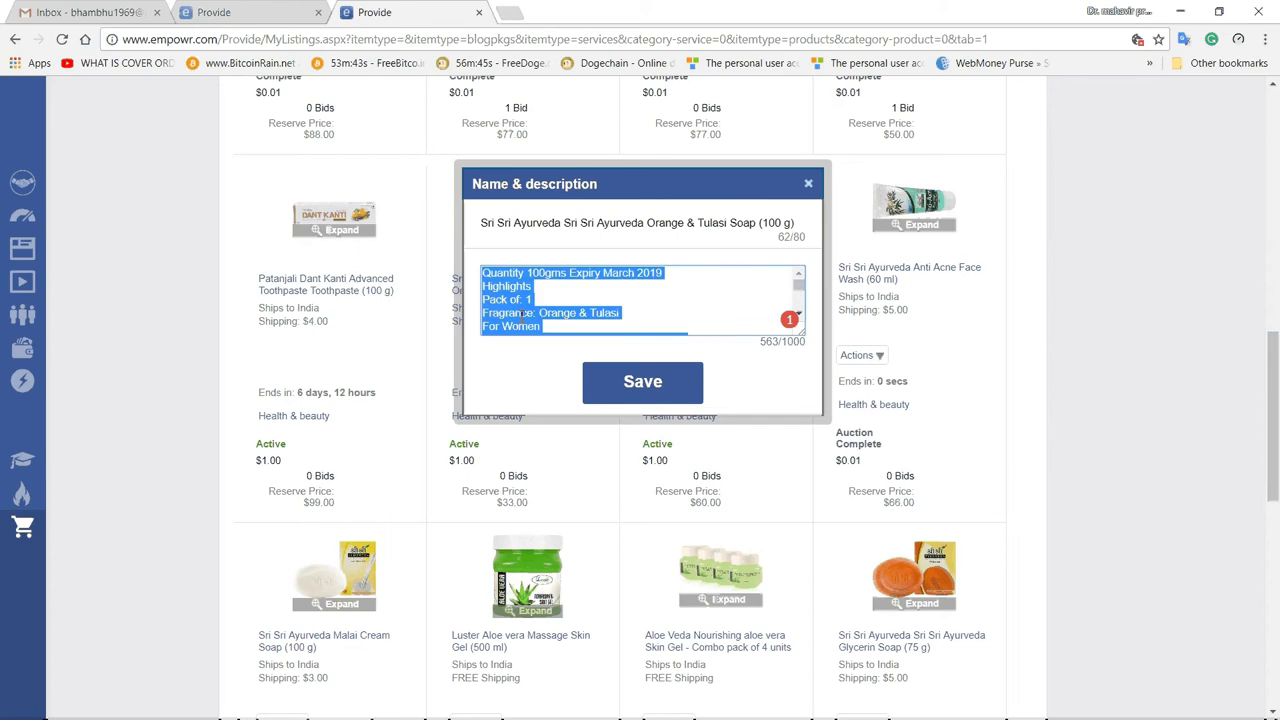
click(247, 22)
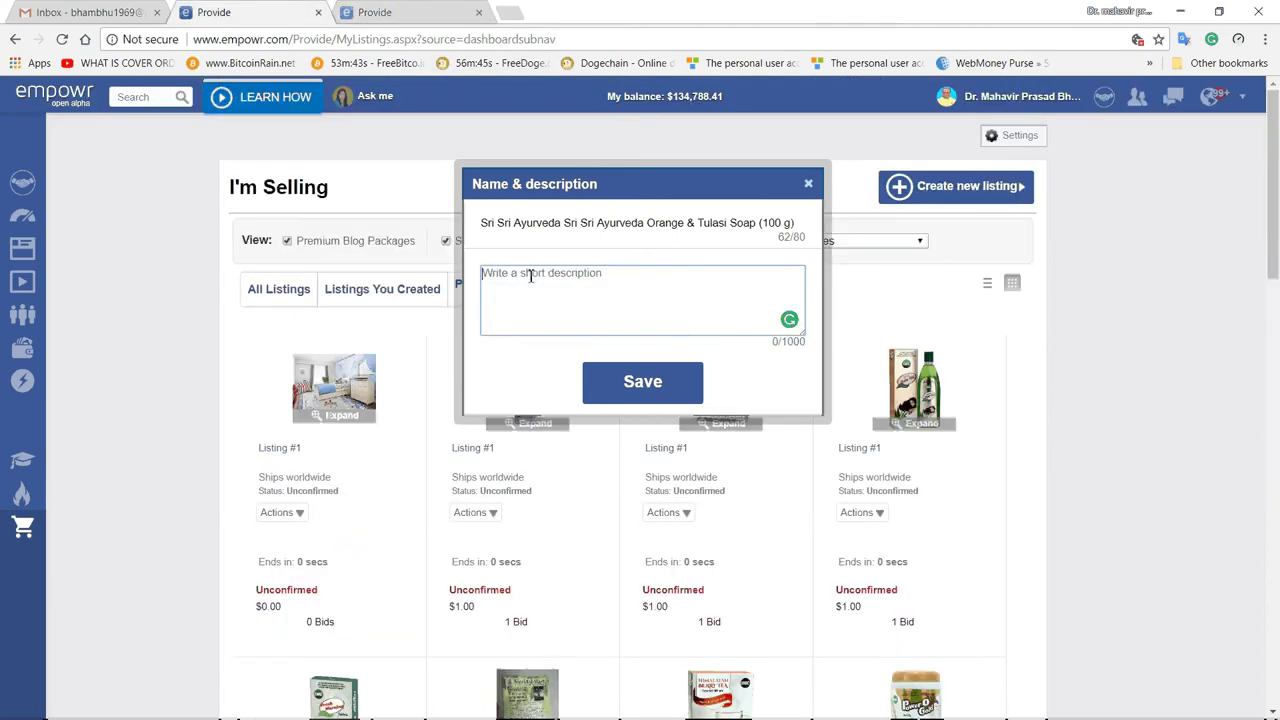
key(ctrl+v)
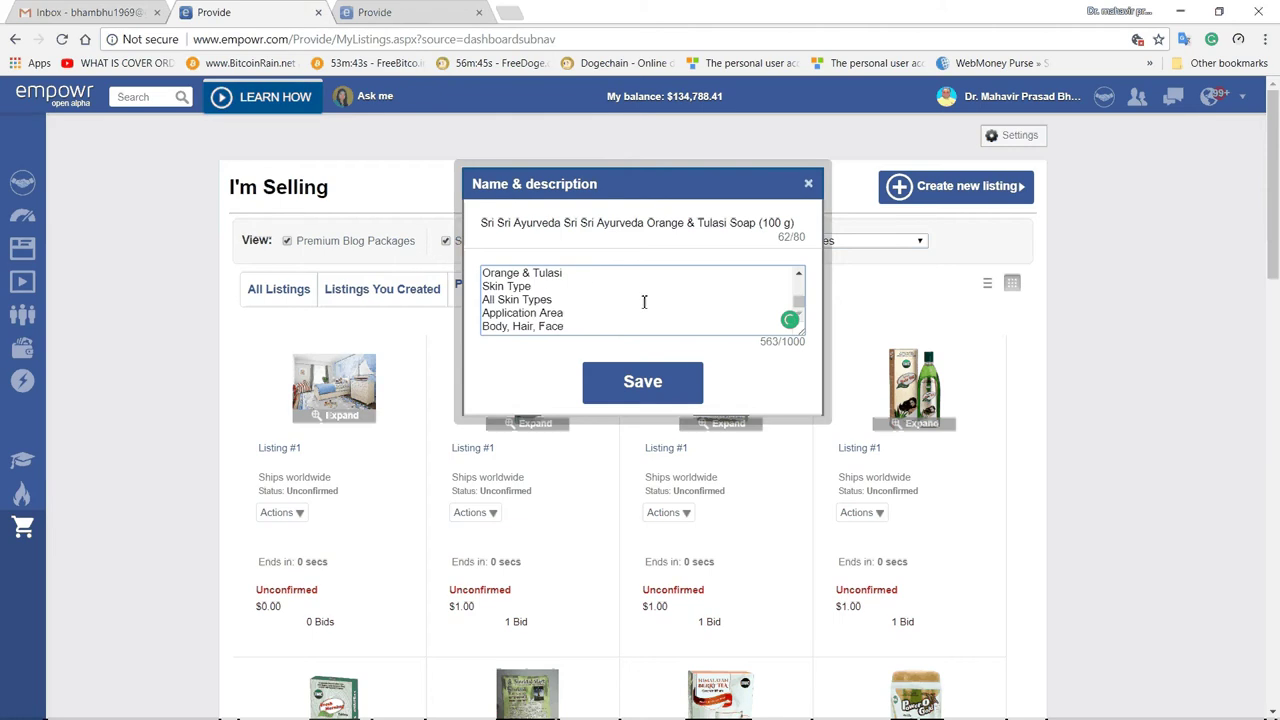
Review the pasted soap description, from the quantity and expiry line through the highlights and specifications
scroll(644, 301, up, 3)
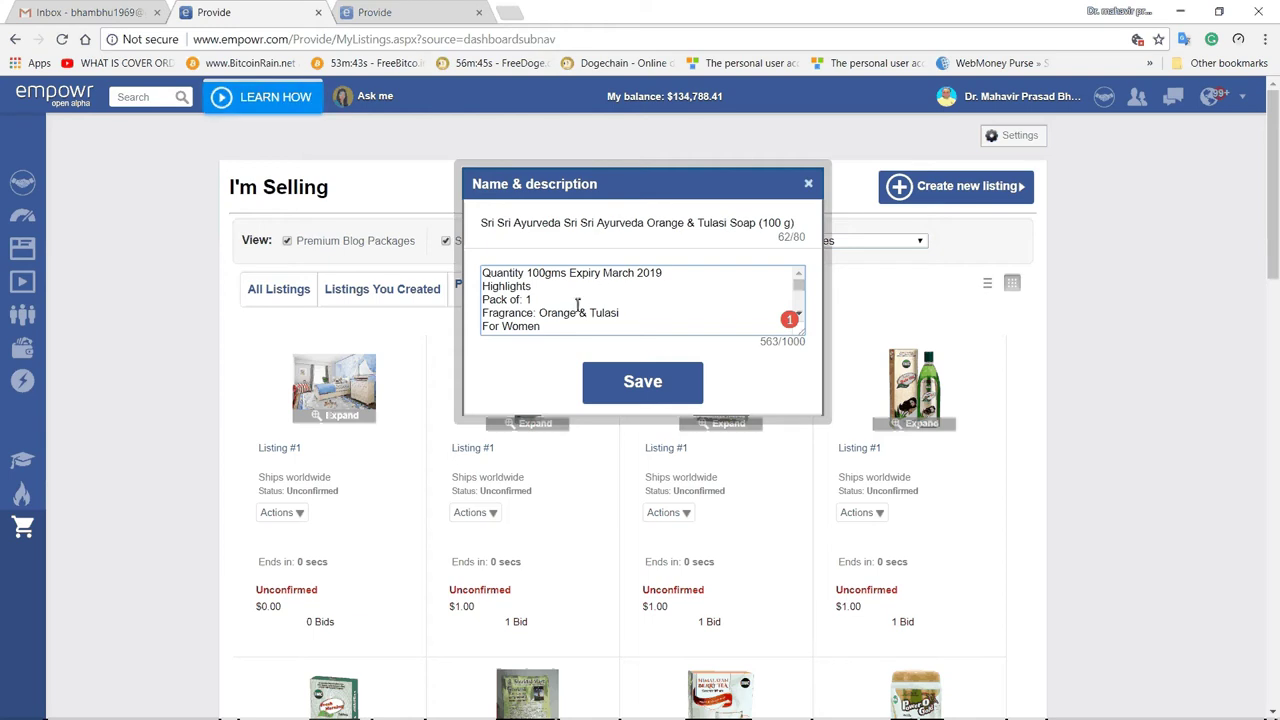
scroll(583, 297, down, 2)
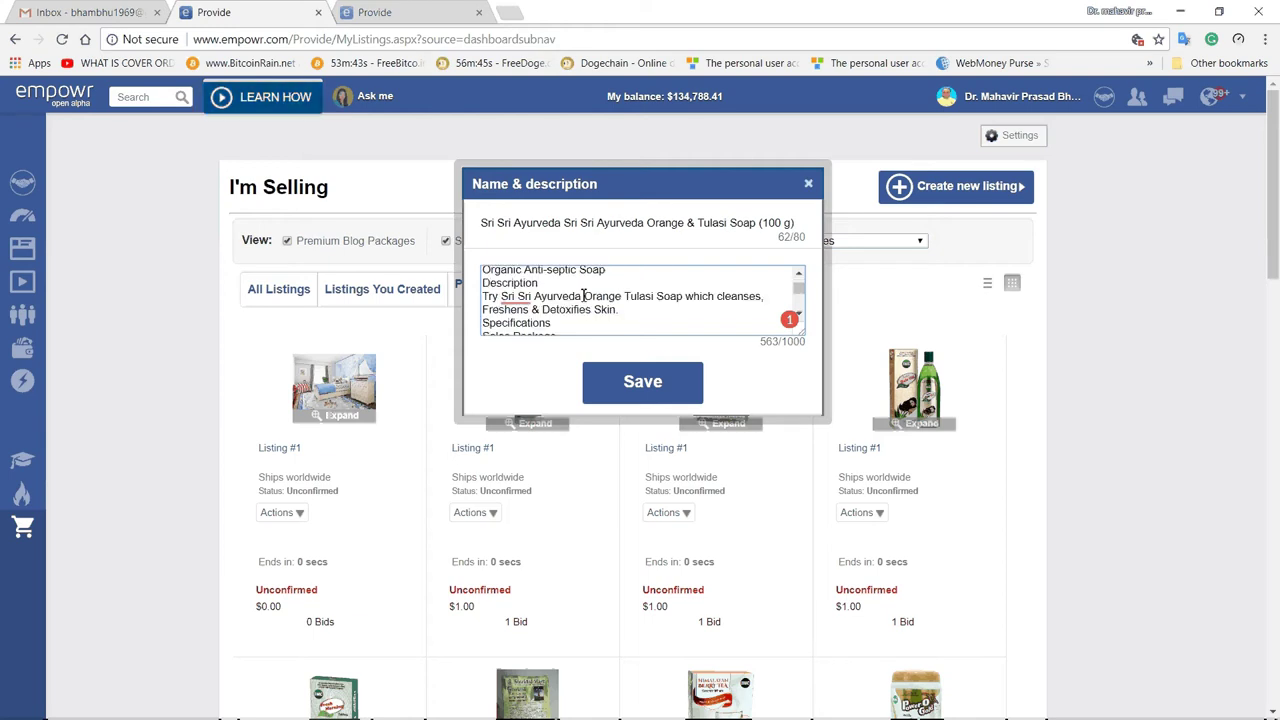
scroll(578, 295, down, 2)
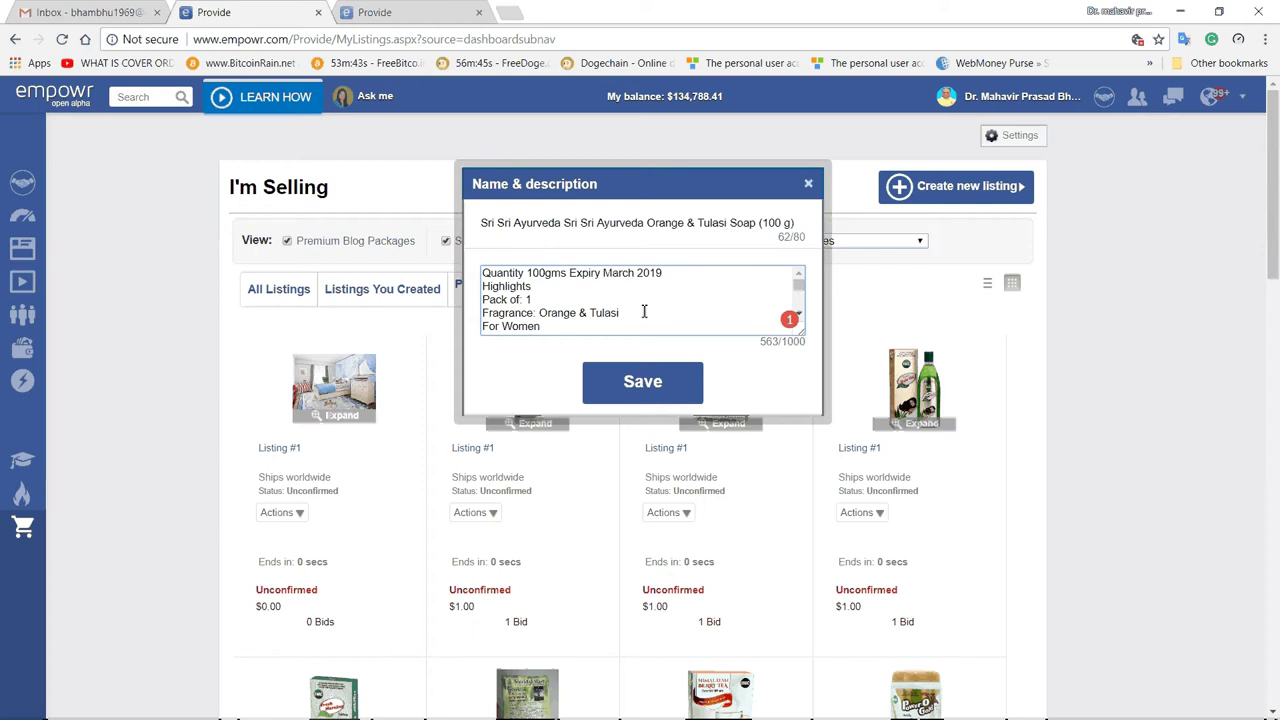
scroll(644, 311, up, 2)
scroll(574, 315, down, 2)
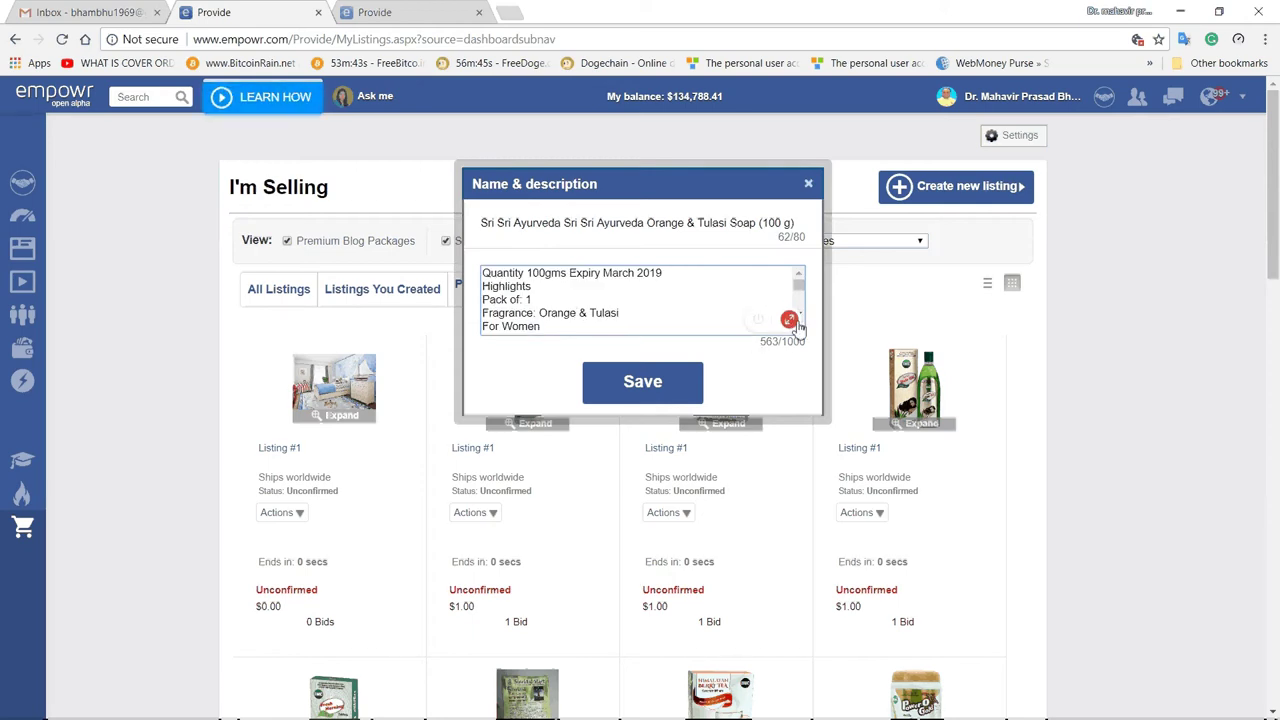
scroll(678, 316, up, 2)
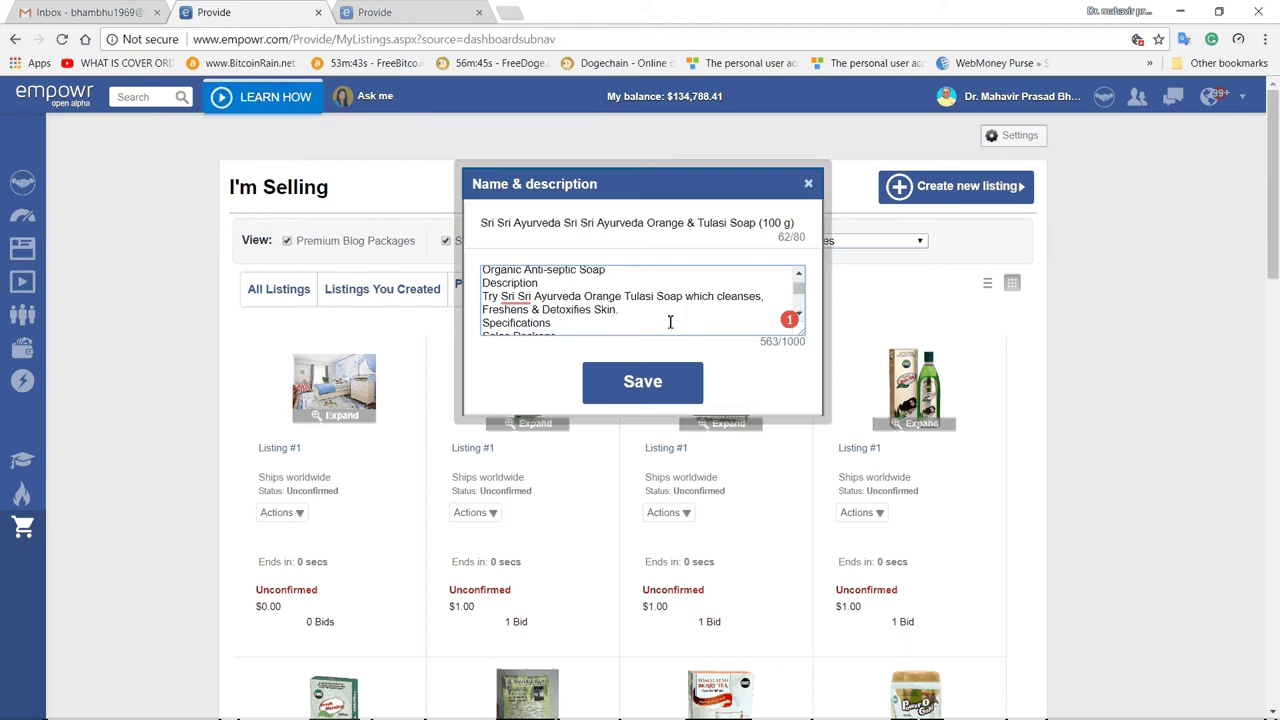
scroll(673, 320, down, 1)
scroll(673, 320, down, 1)
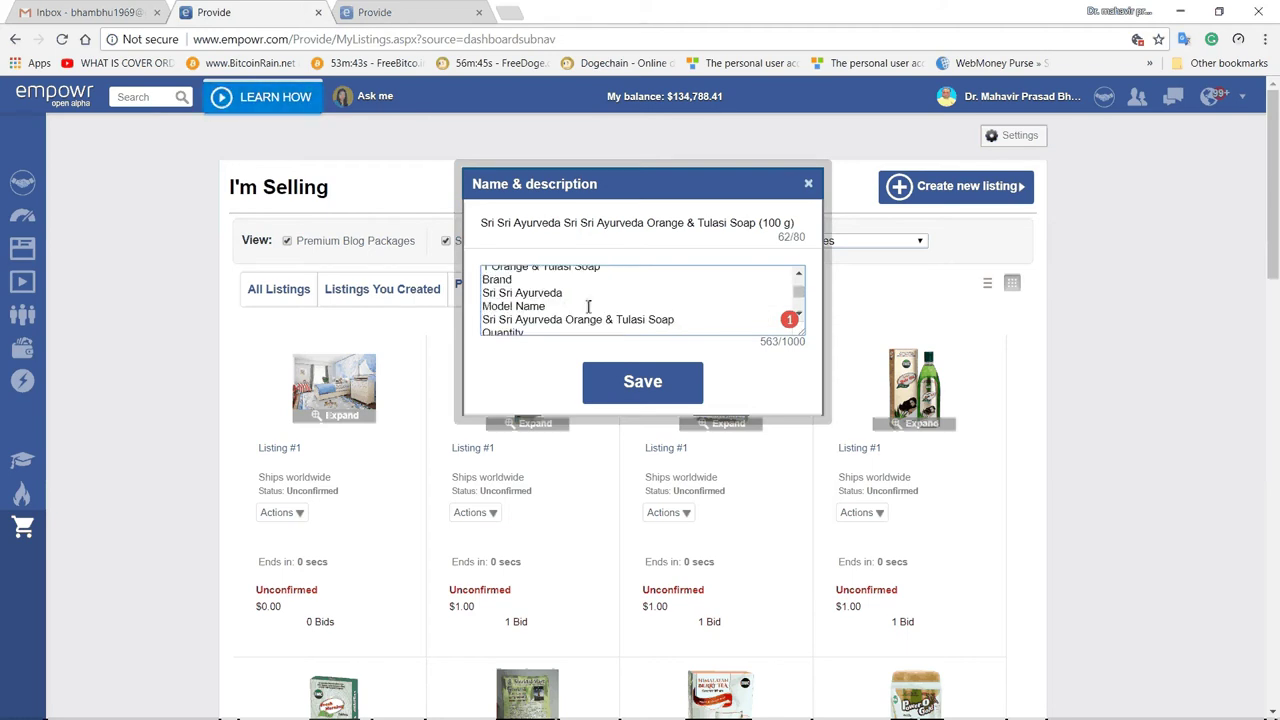
Copy the Brand and Model Name lines with their values and insert them below "Quantity 100gms Expiry March 2019" in the description
double_click(486, 281)
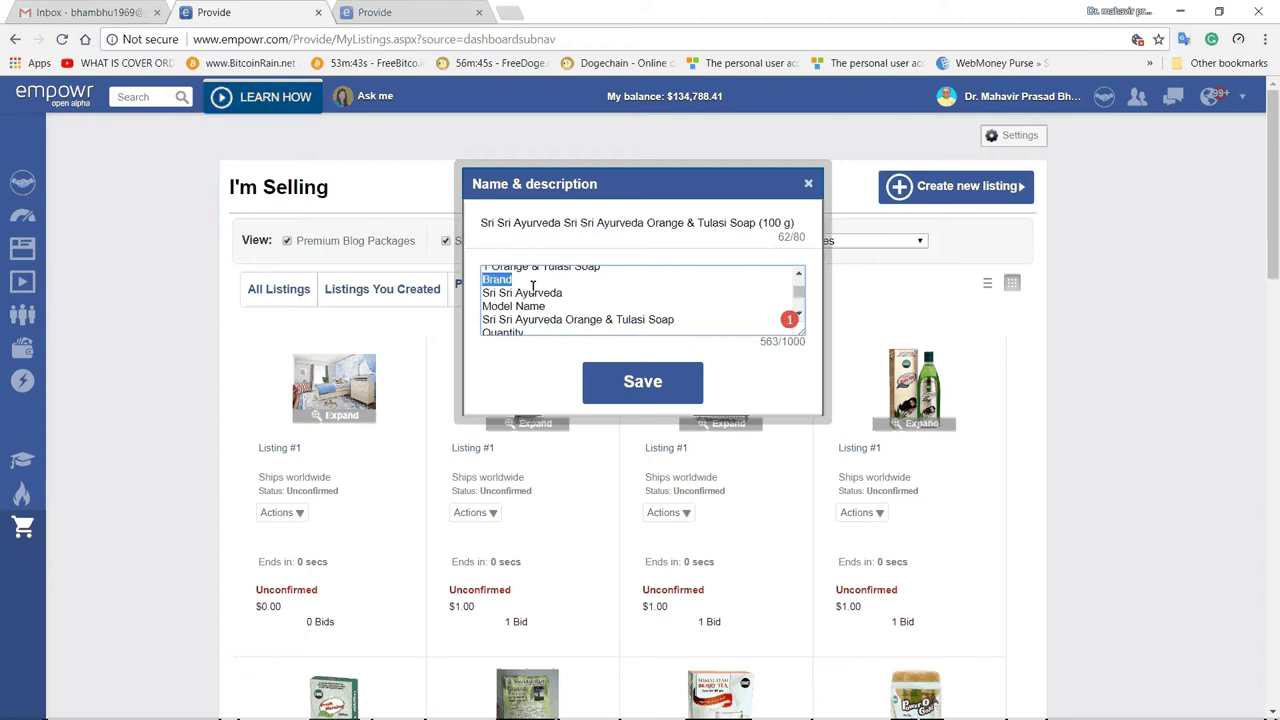
shift+click(566, 295)
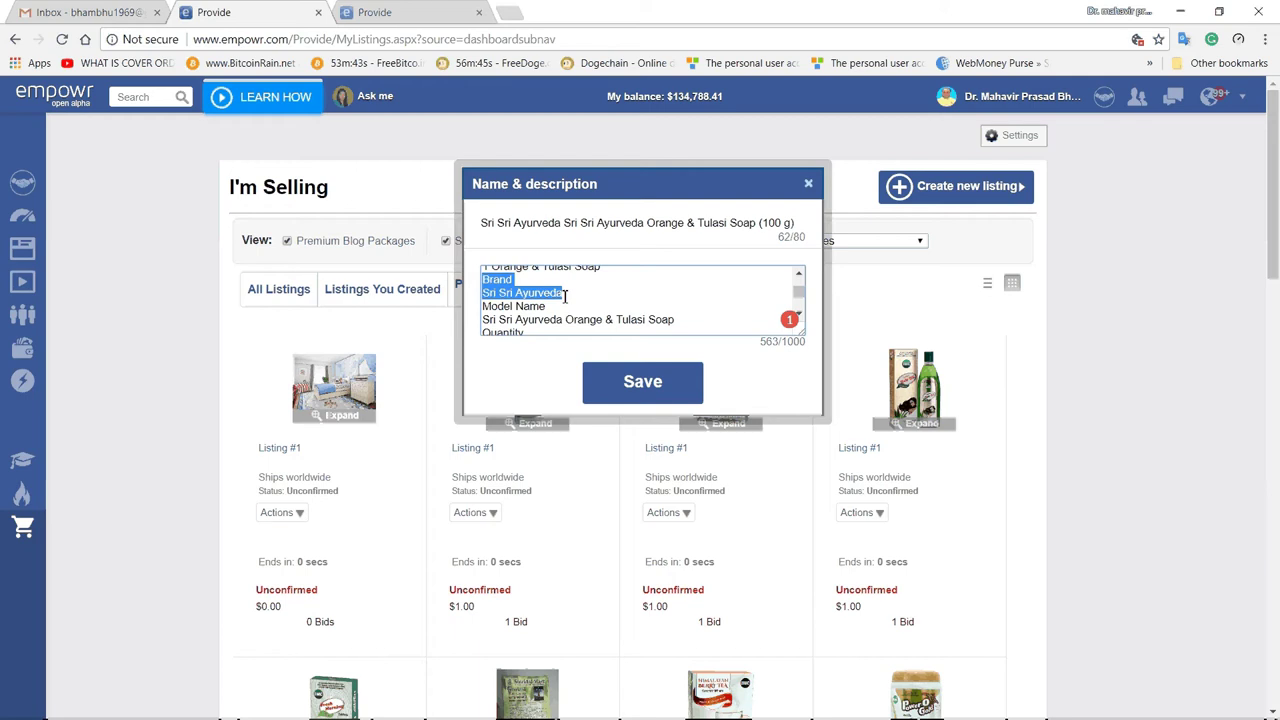
key(shift+Down)
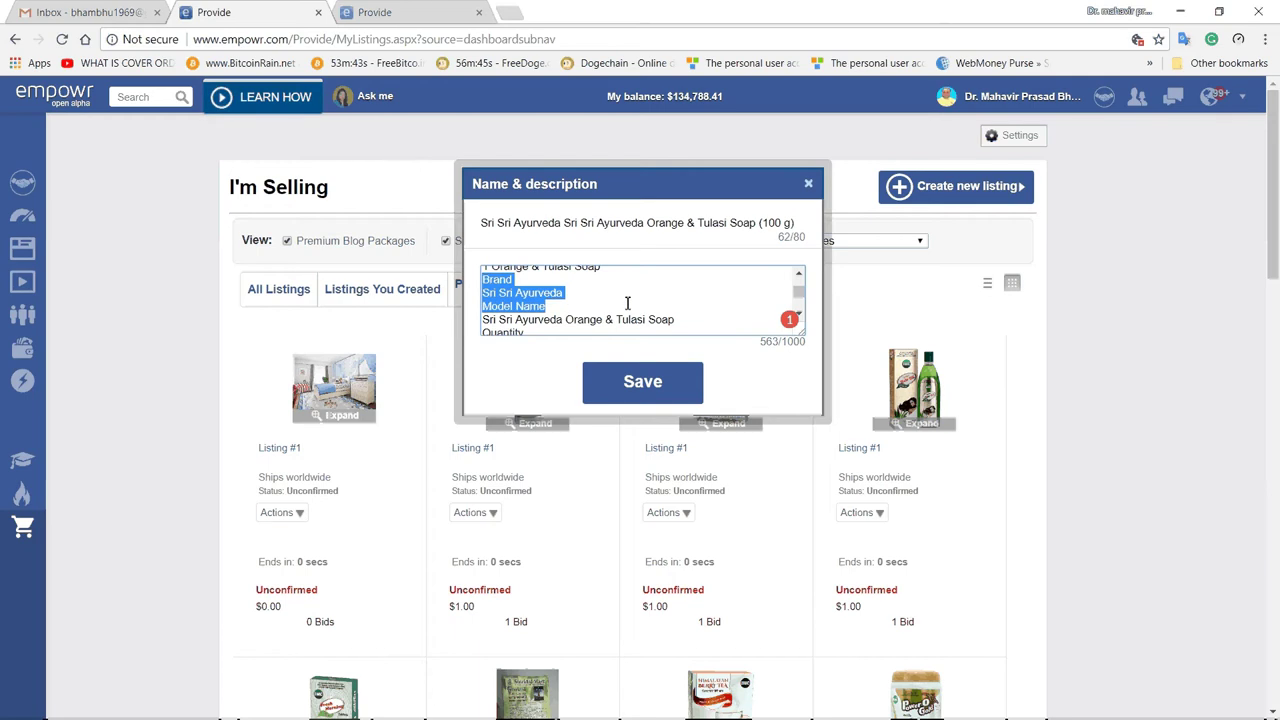
shift+click(591, 299)
key(shift+Down)
shift+click(684, 319)
key(ctrl+c)
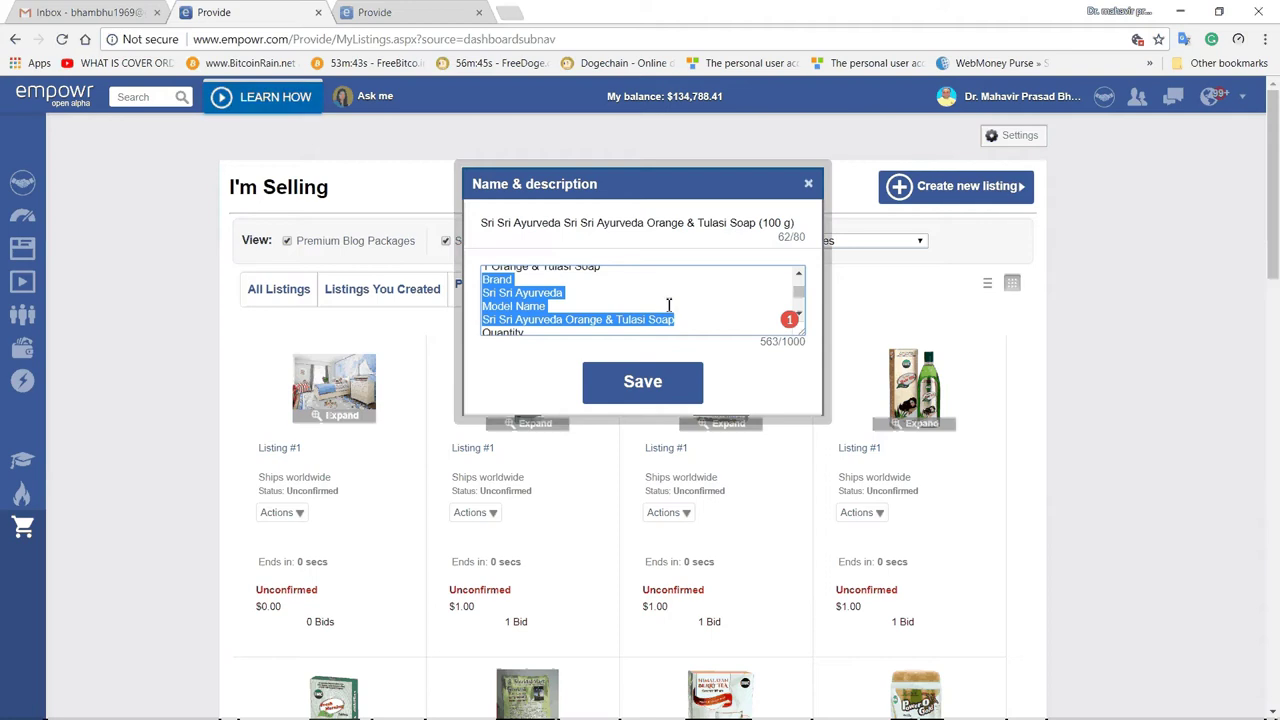
key(Delete)
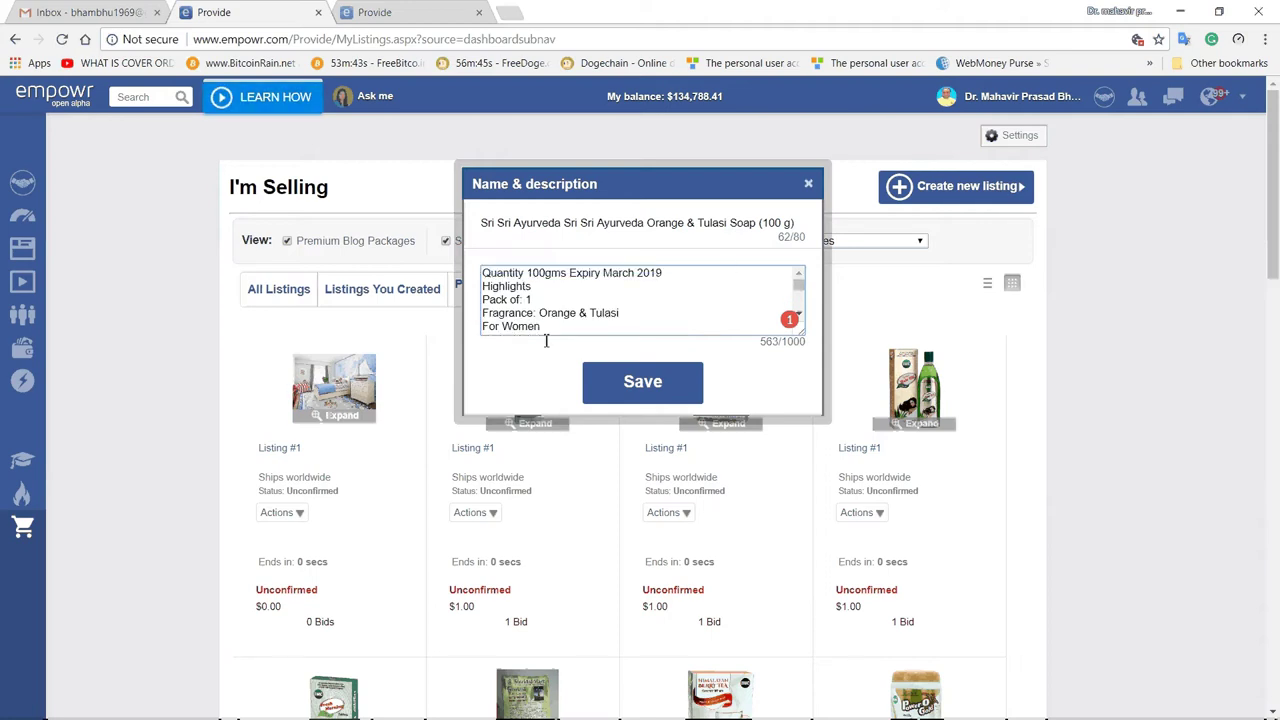
click(670, 276)
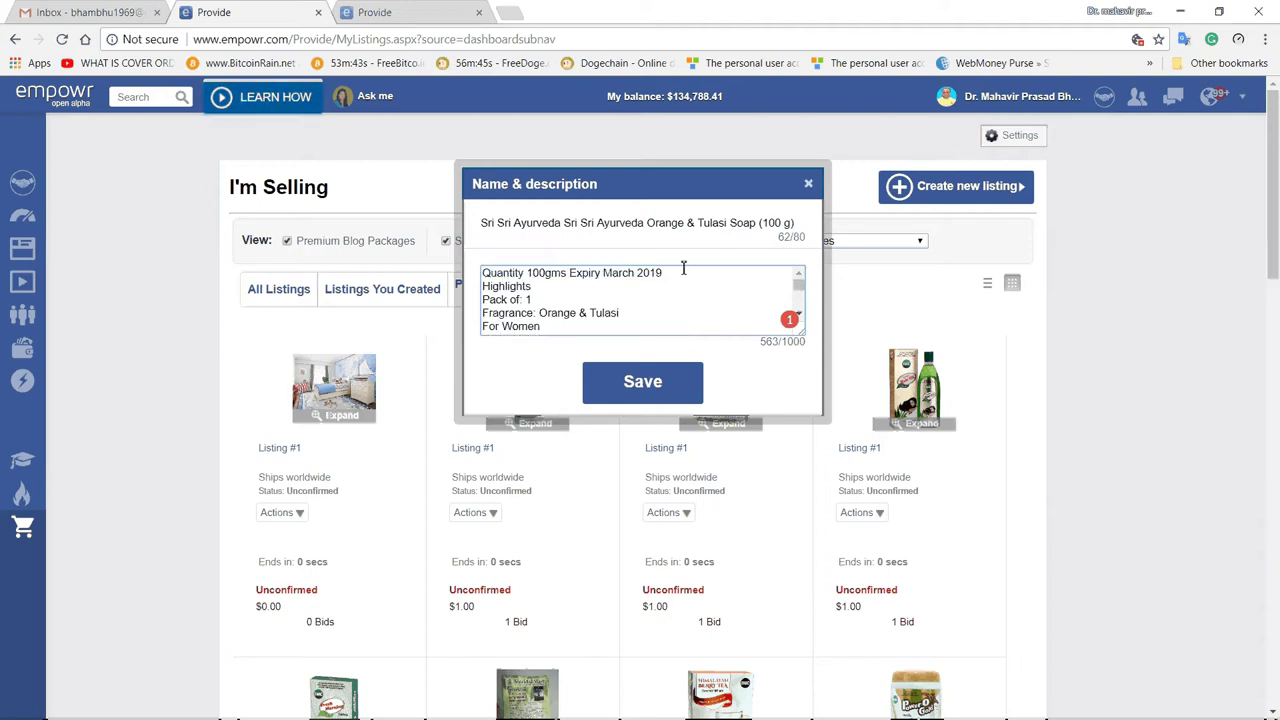
key(Return)
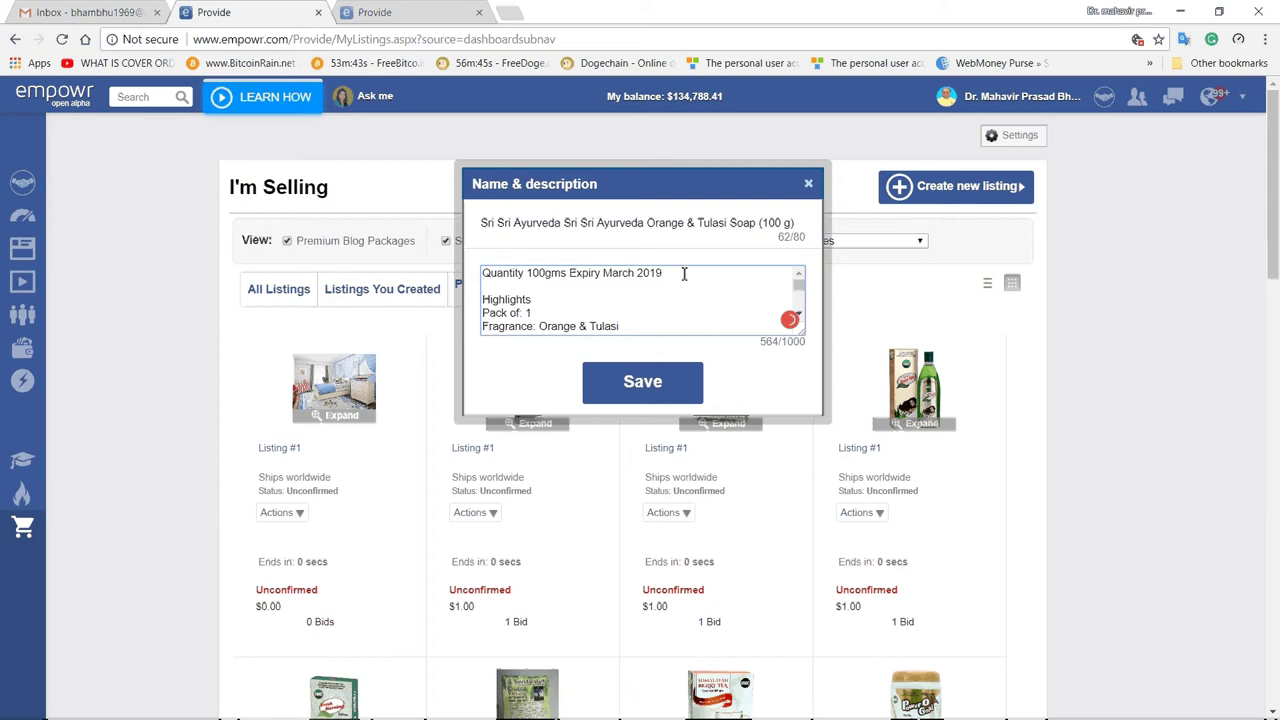
key(ctrl+v)
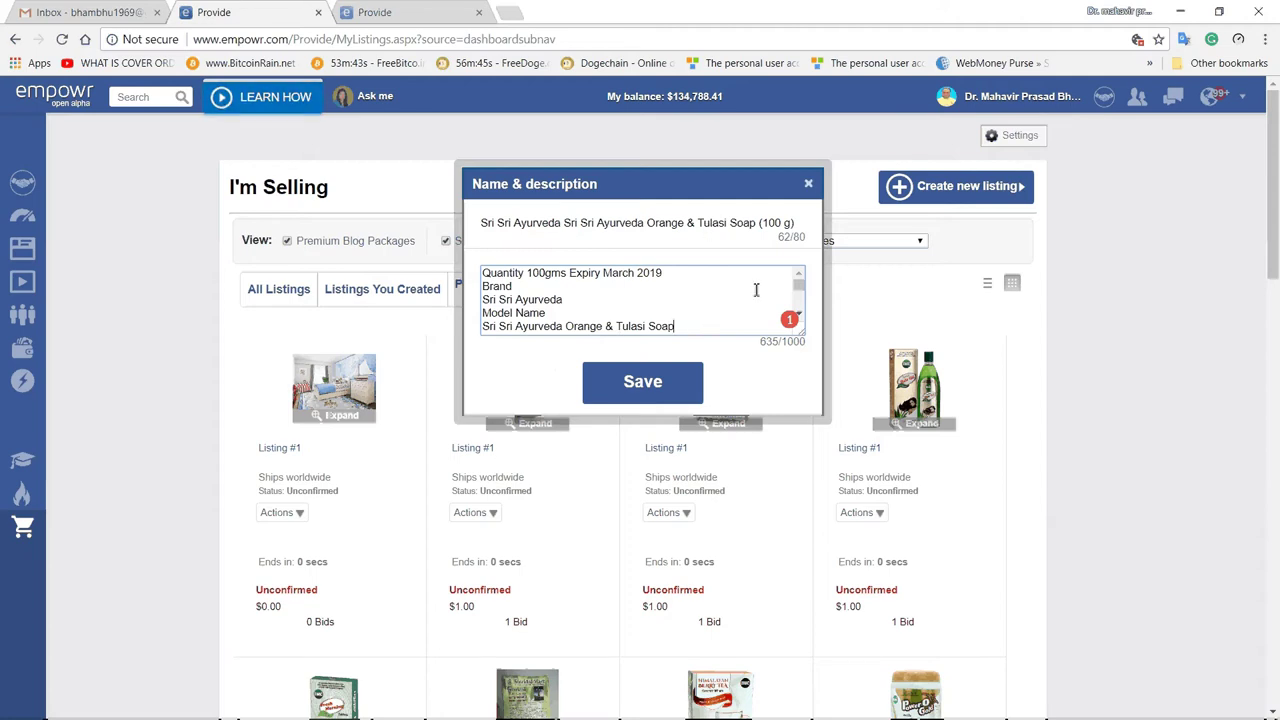
Check the rest of the edited description, including the quantity, fragrance, skin type and application area details
scroll(757, 298, down, 2)
scroll(758, 304, up, 5)
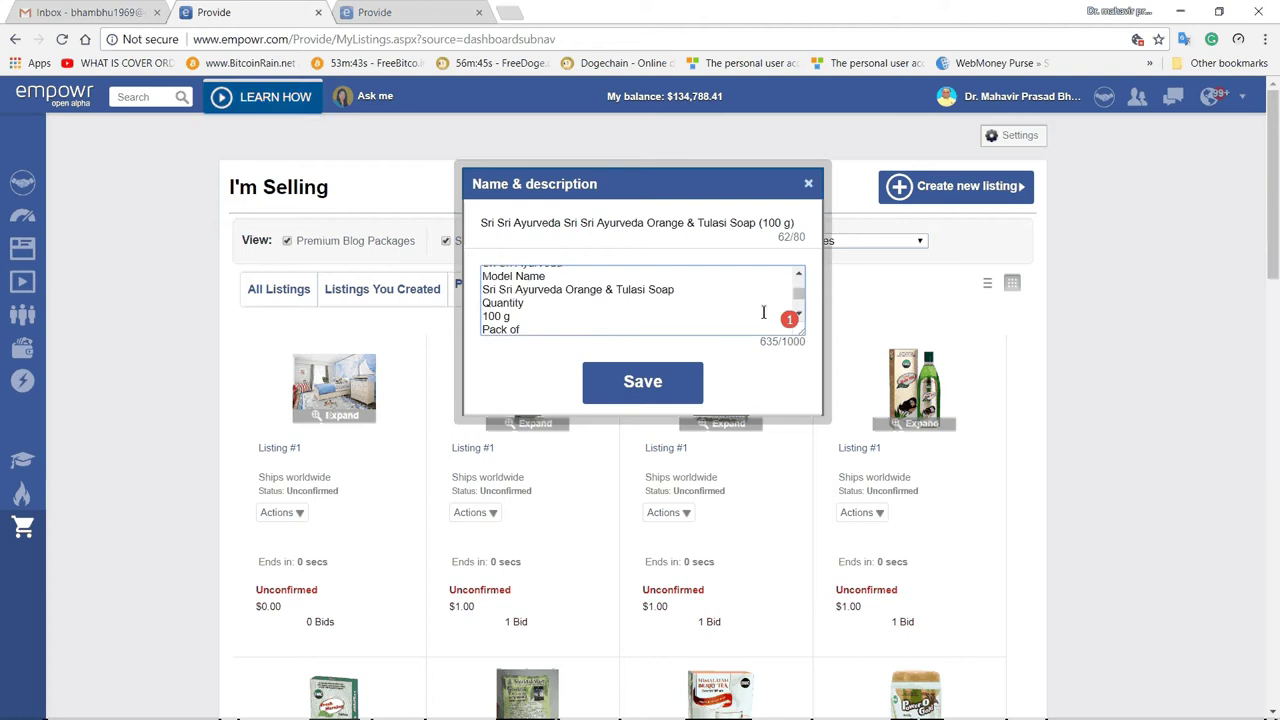
scroll(762, 309, down, 3)
scroll(766, 314, down, 3)
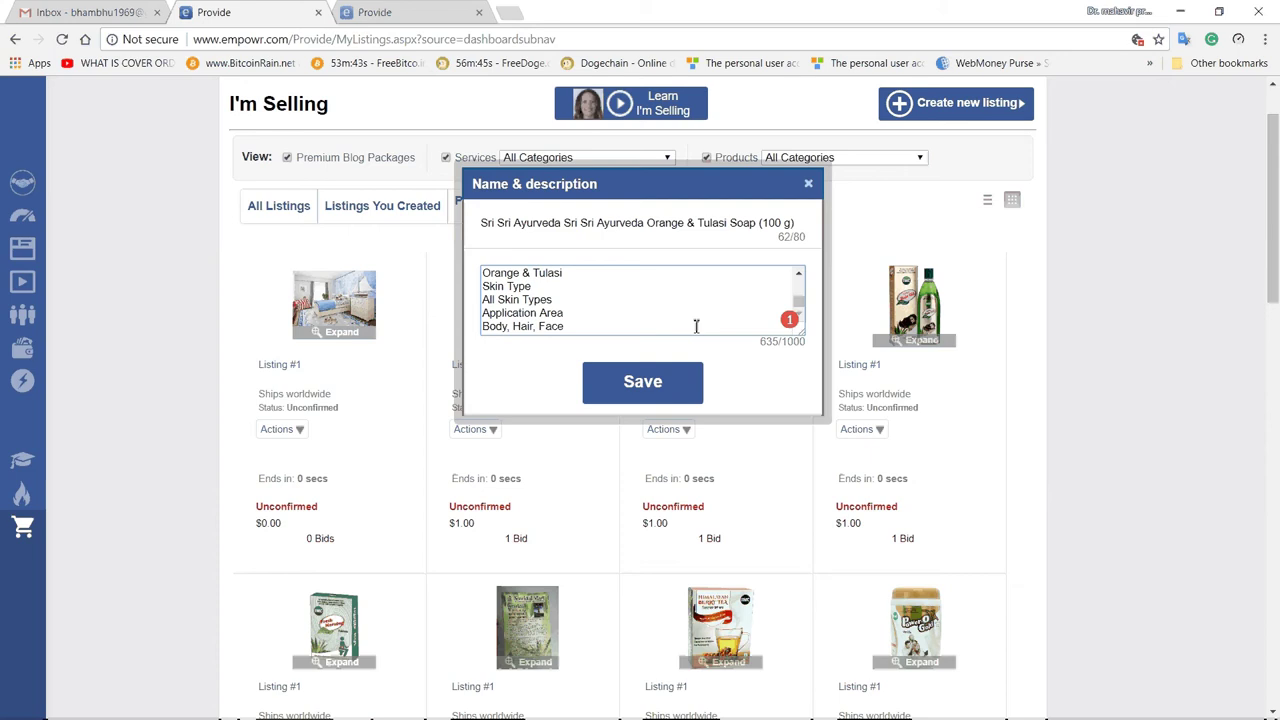
scroll(741, 318, up, 5)
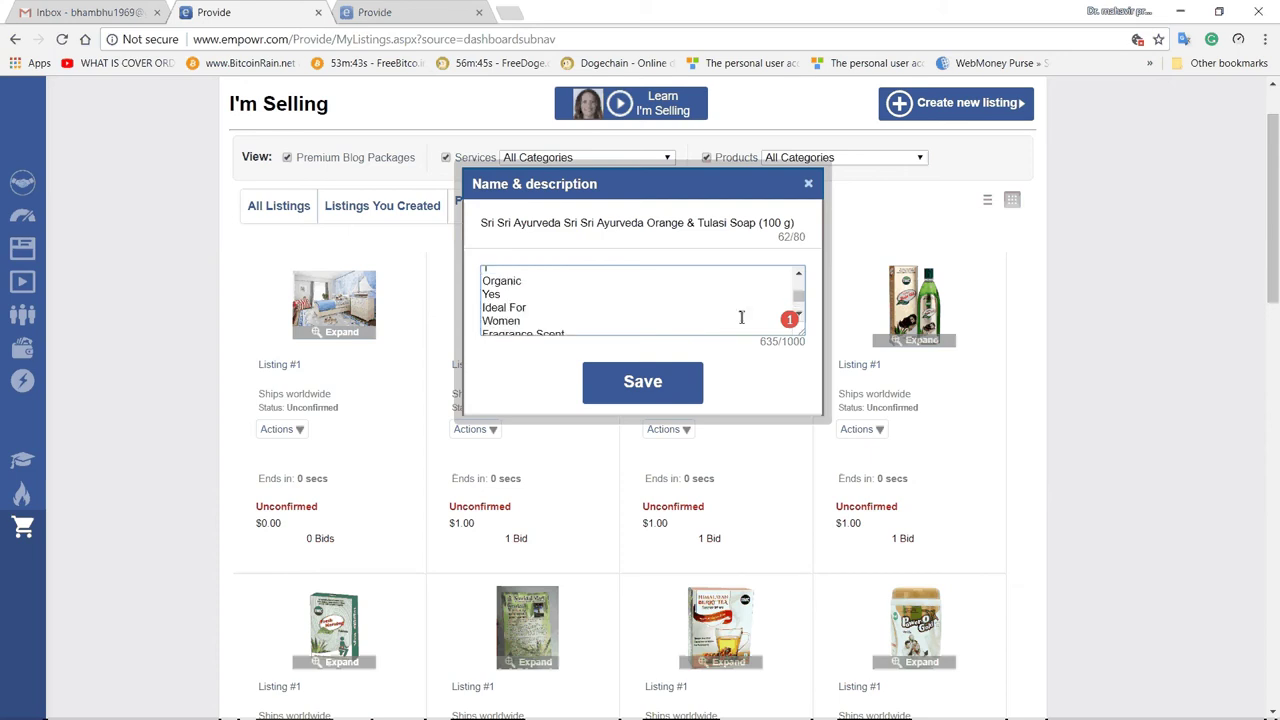
Save the name and description, and set the listing's category to Health & beauty
scroll(741, 318, up, 5)
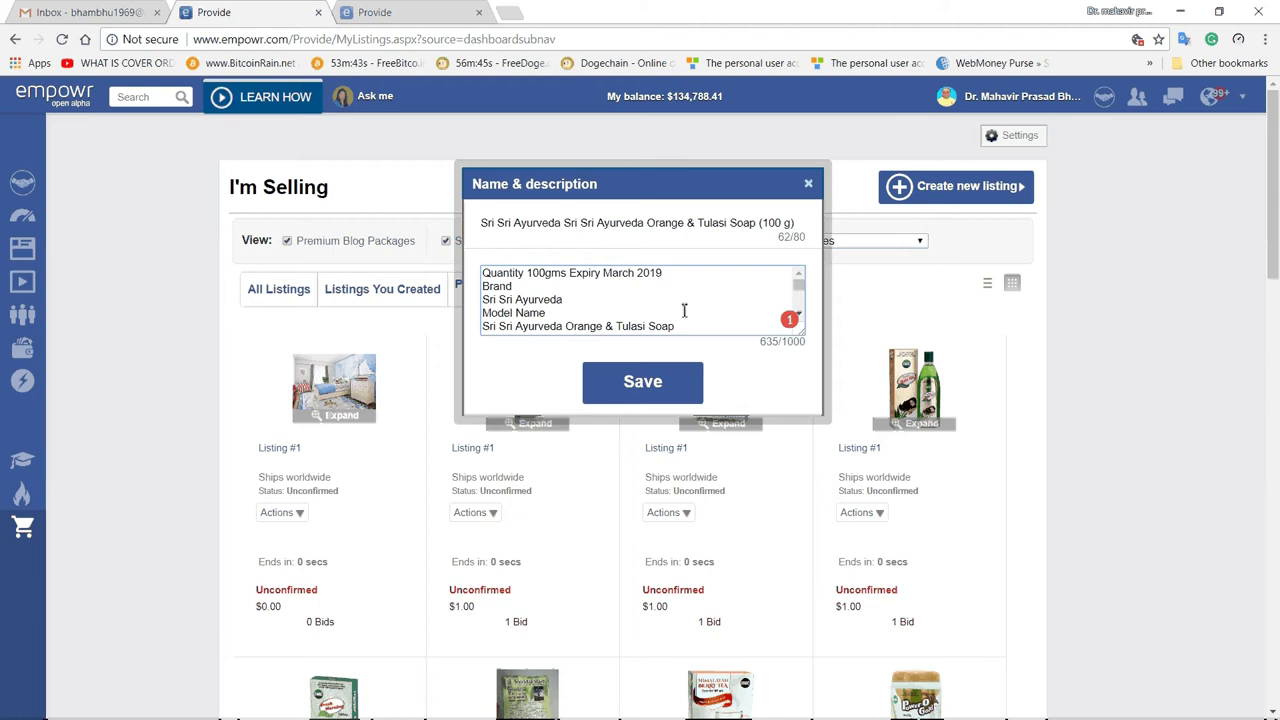
click(656, 376)
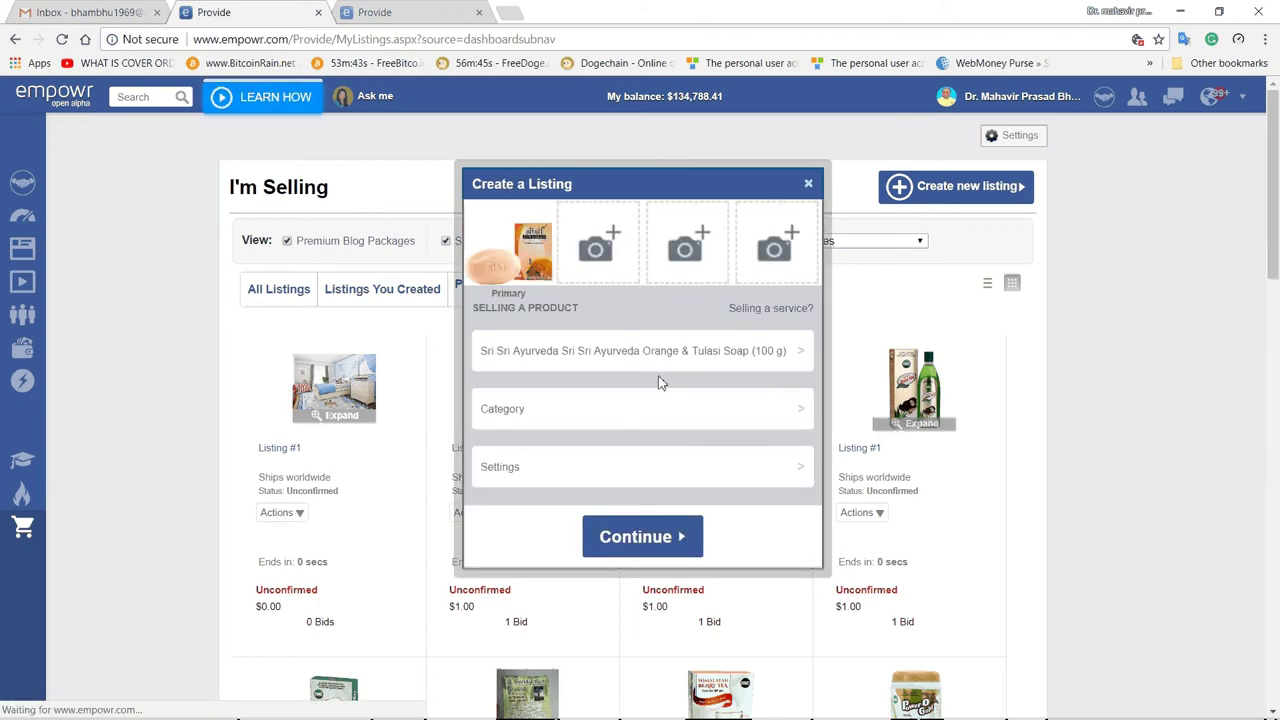
click(646, 407)
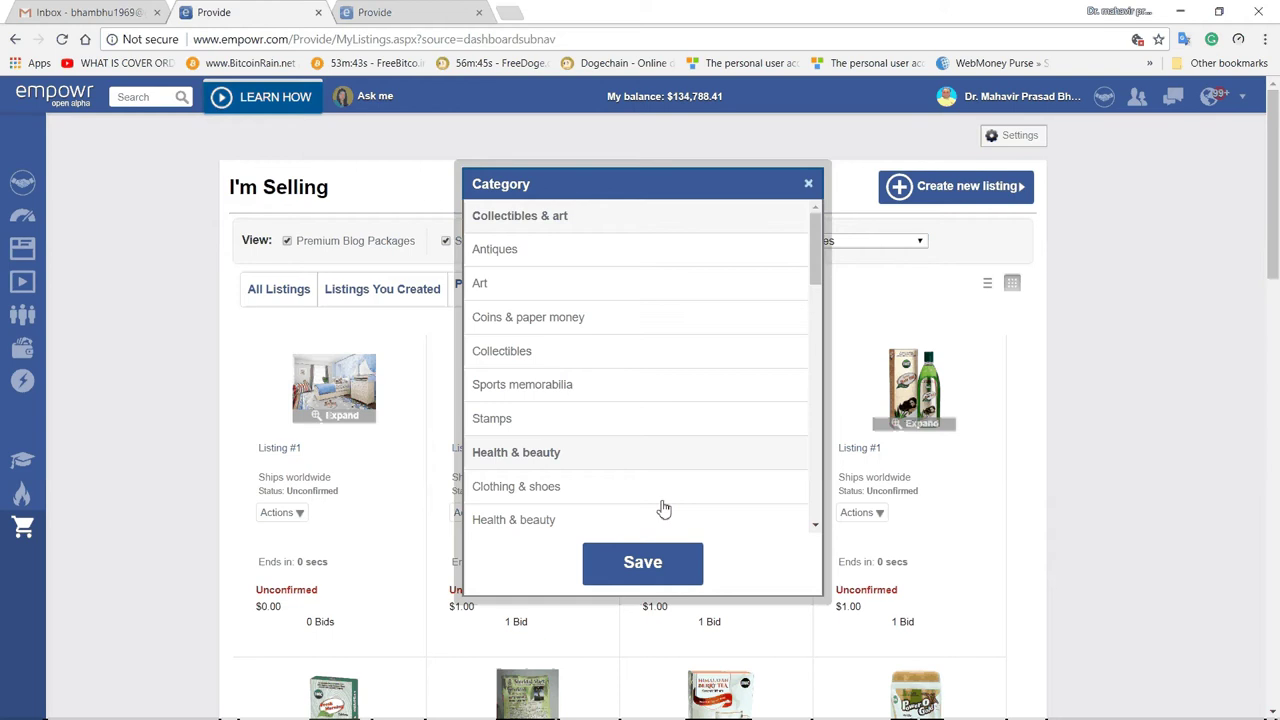
click(560, 525)
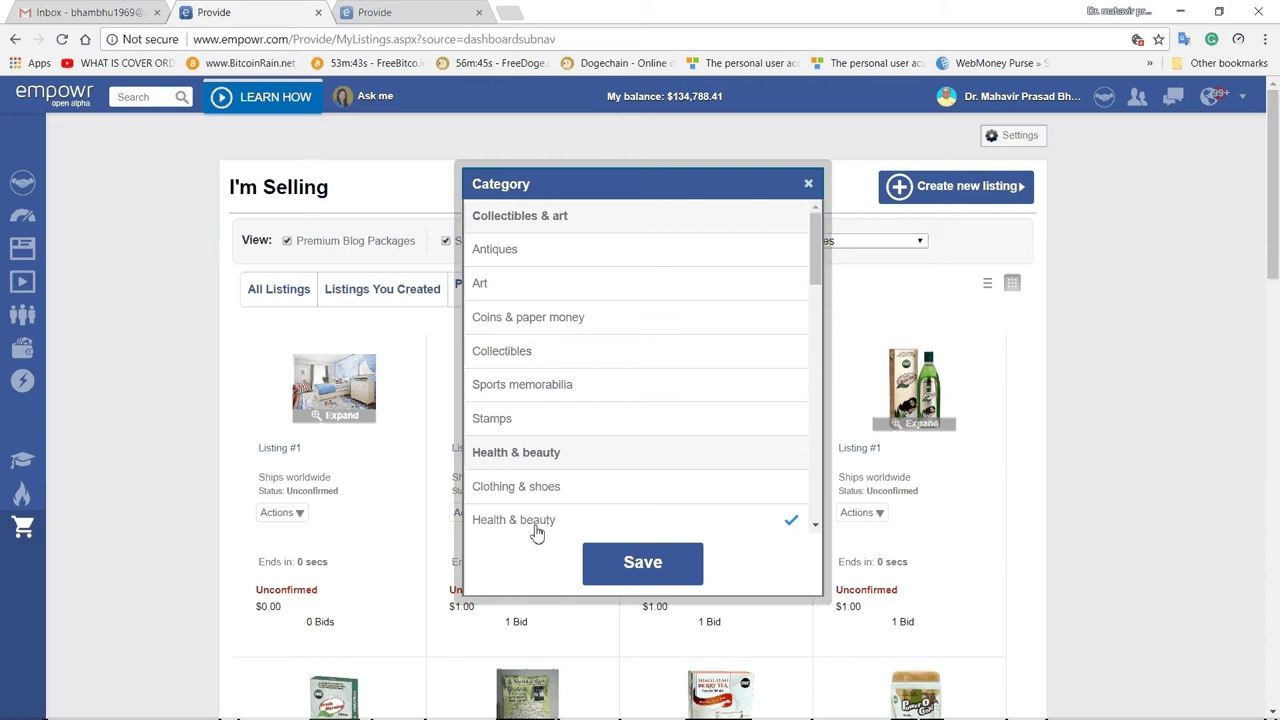
click(677, 569)
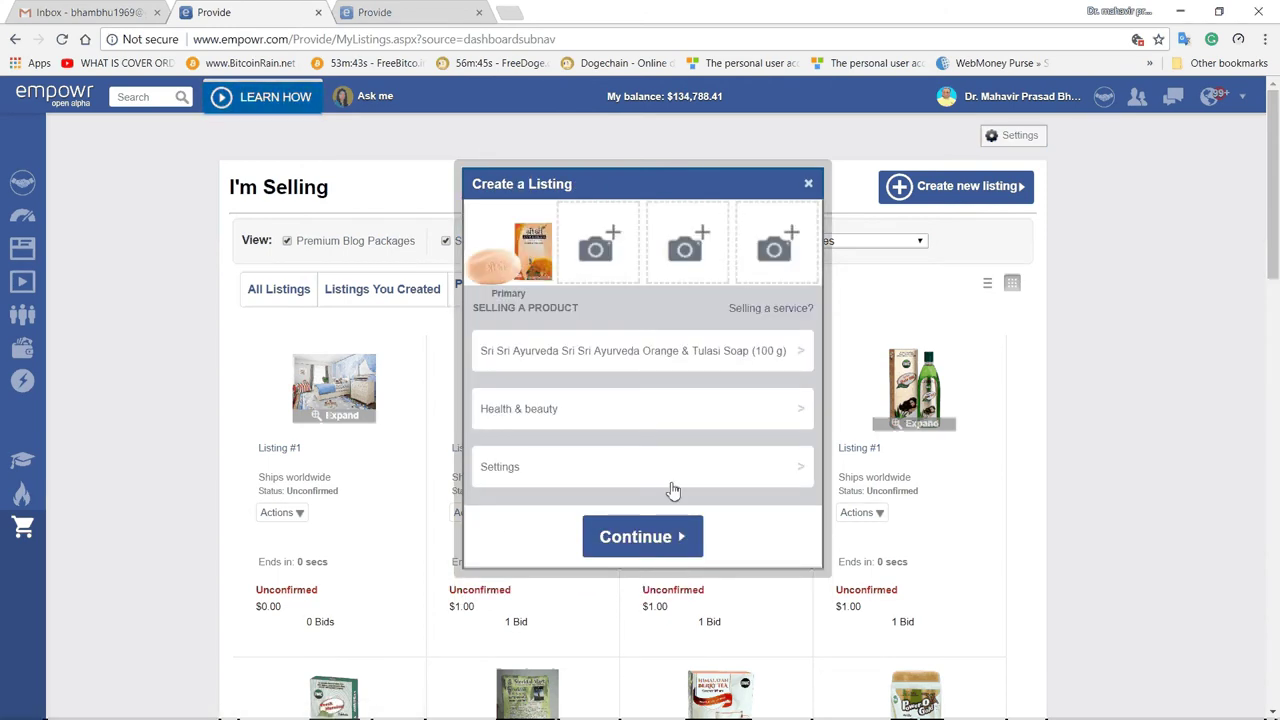
In the listing's settings, choose Sell only at a fixed price with a minimum earning of $33 for each sale
click(677, 474)
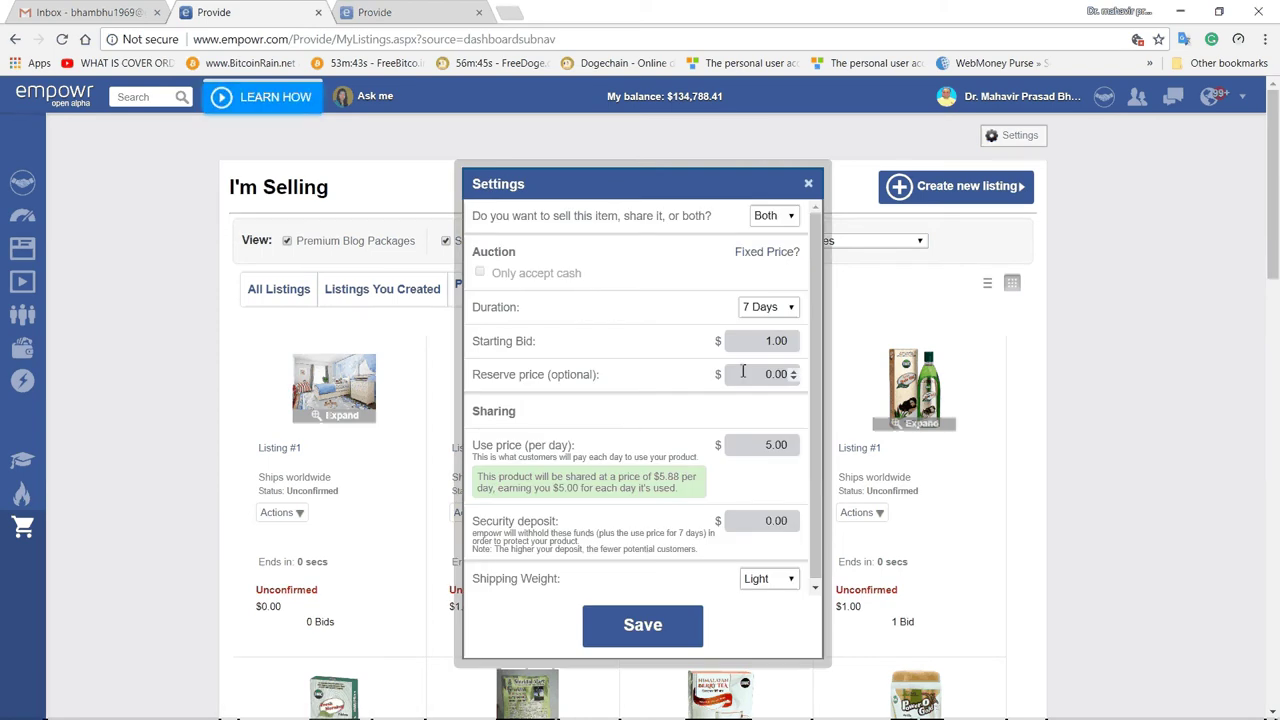
click(790, 217)
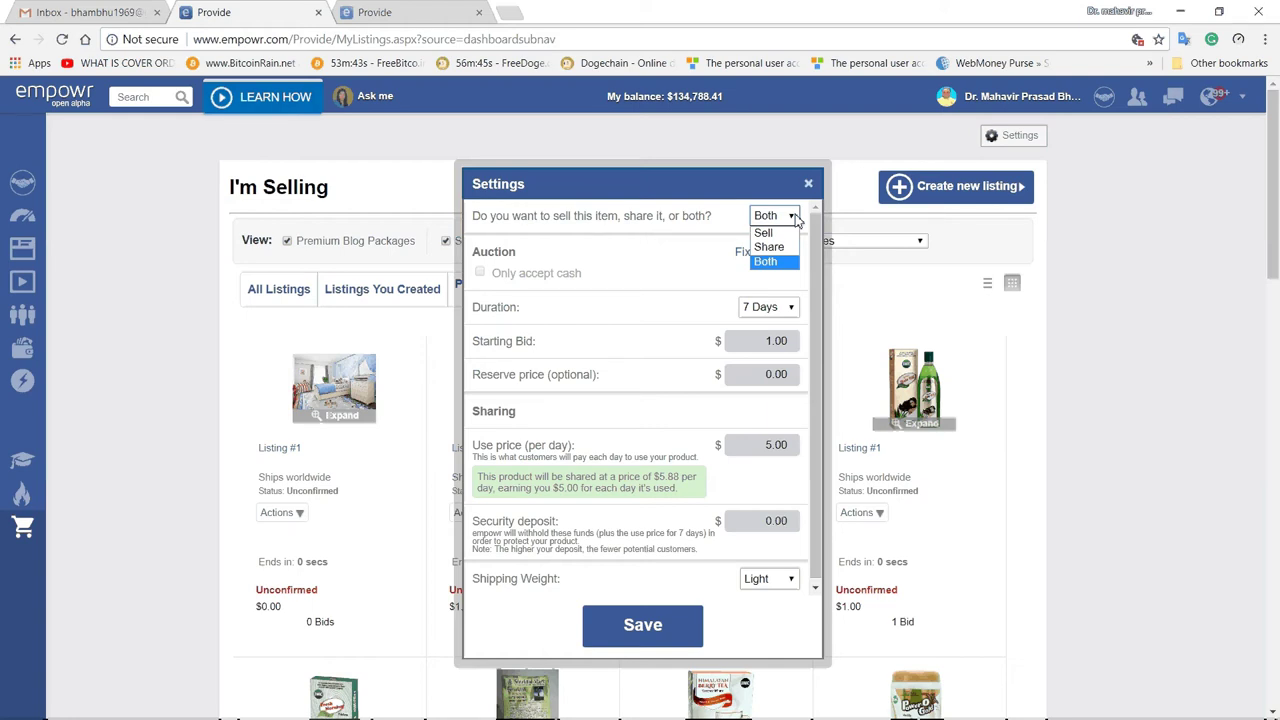
click(765, 232)
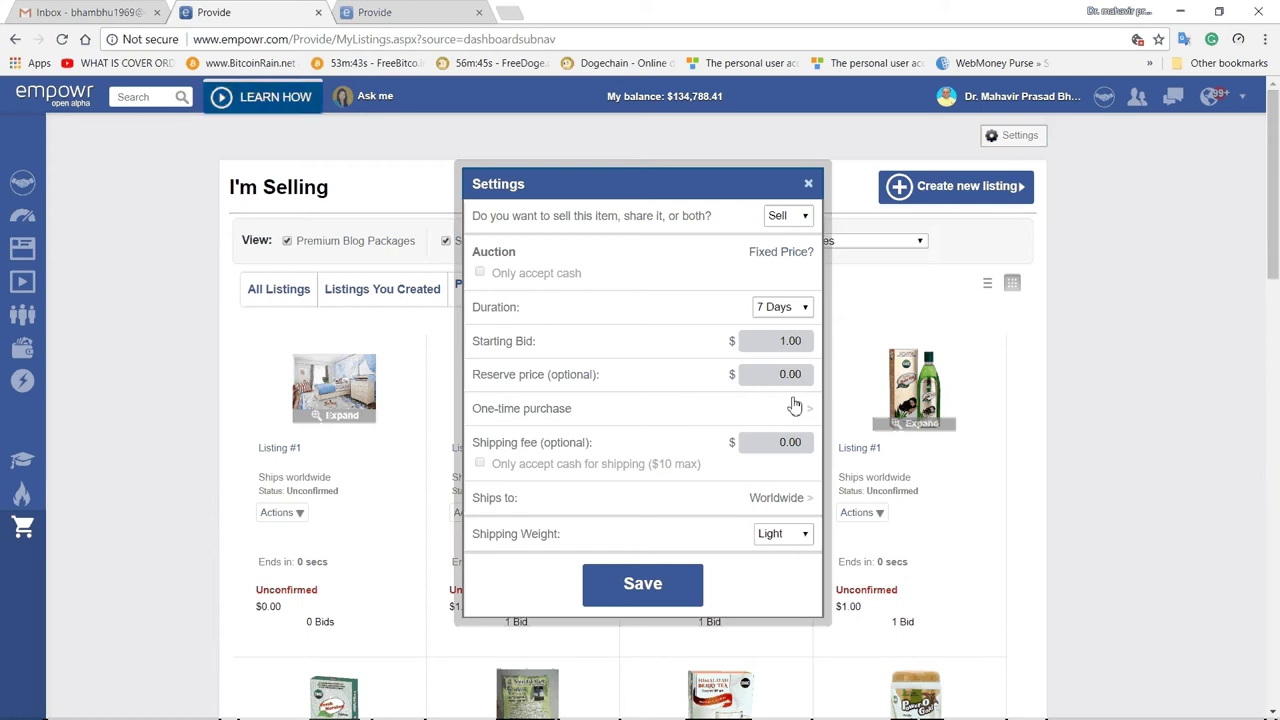
click(794, 258)
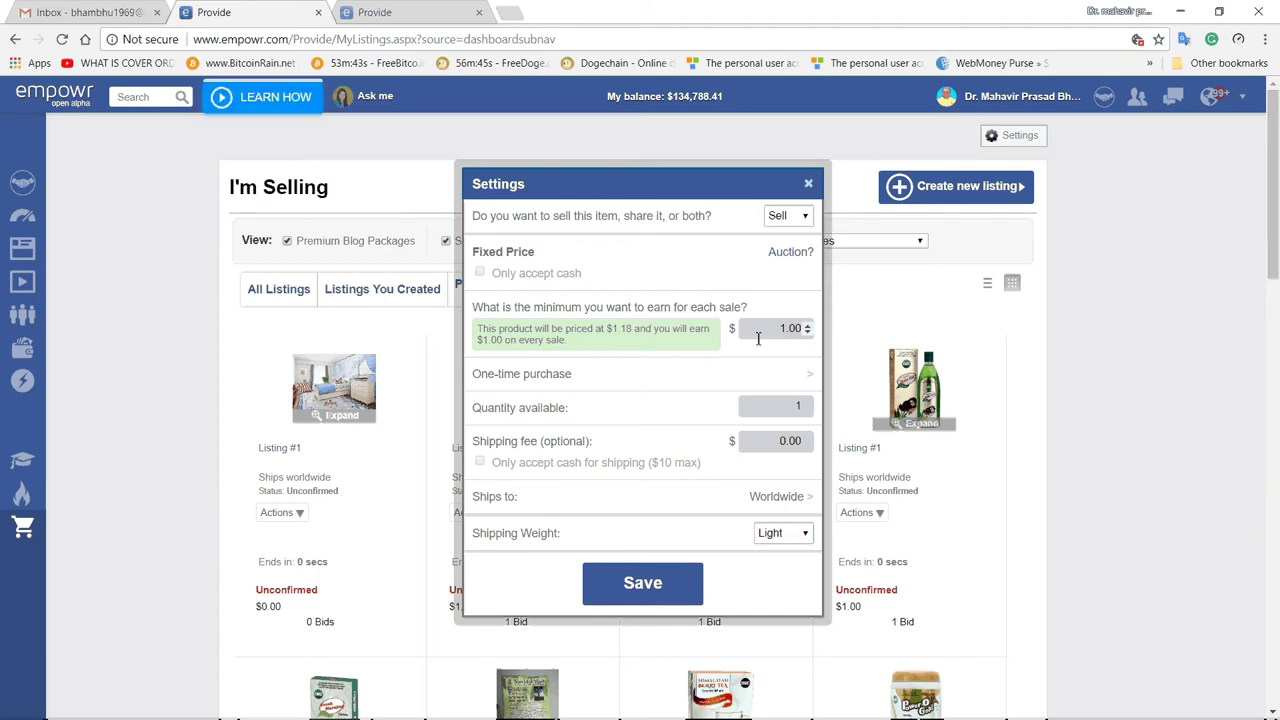
drag(758, 338, 813, 347)
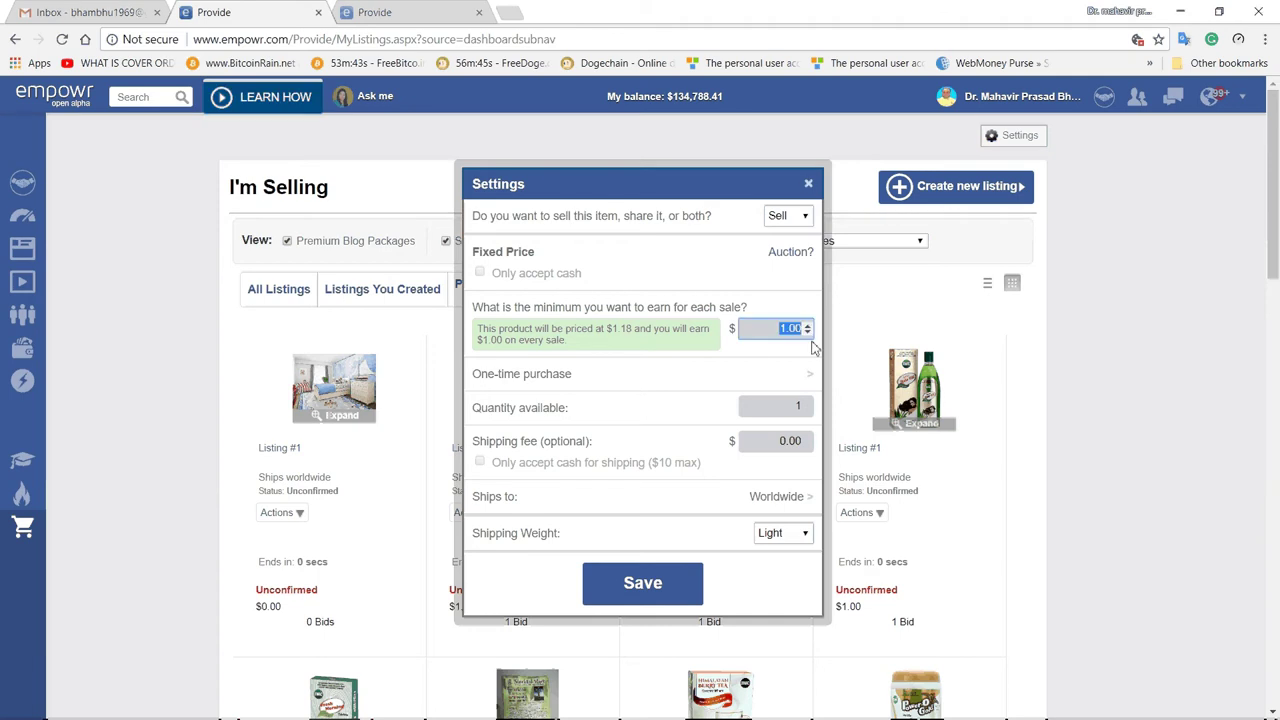
text(33)
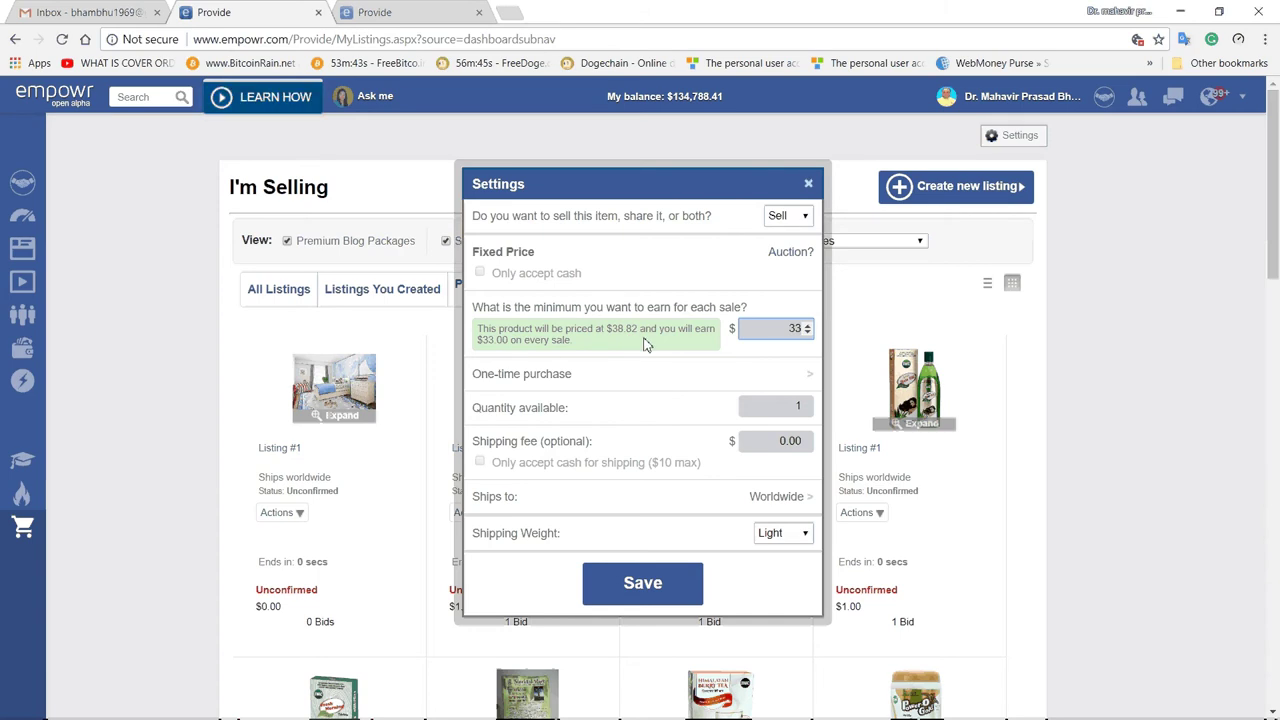
Keep the listing as a one-time purchase and set the quantity available to 10
click(732, 377)
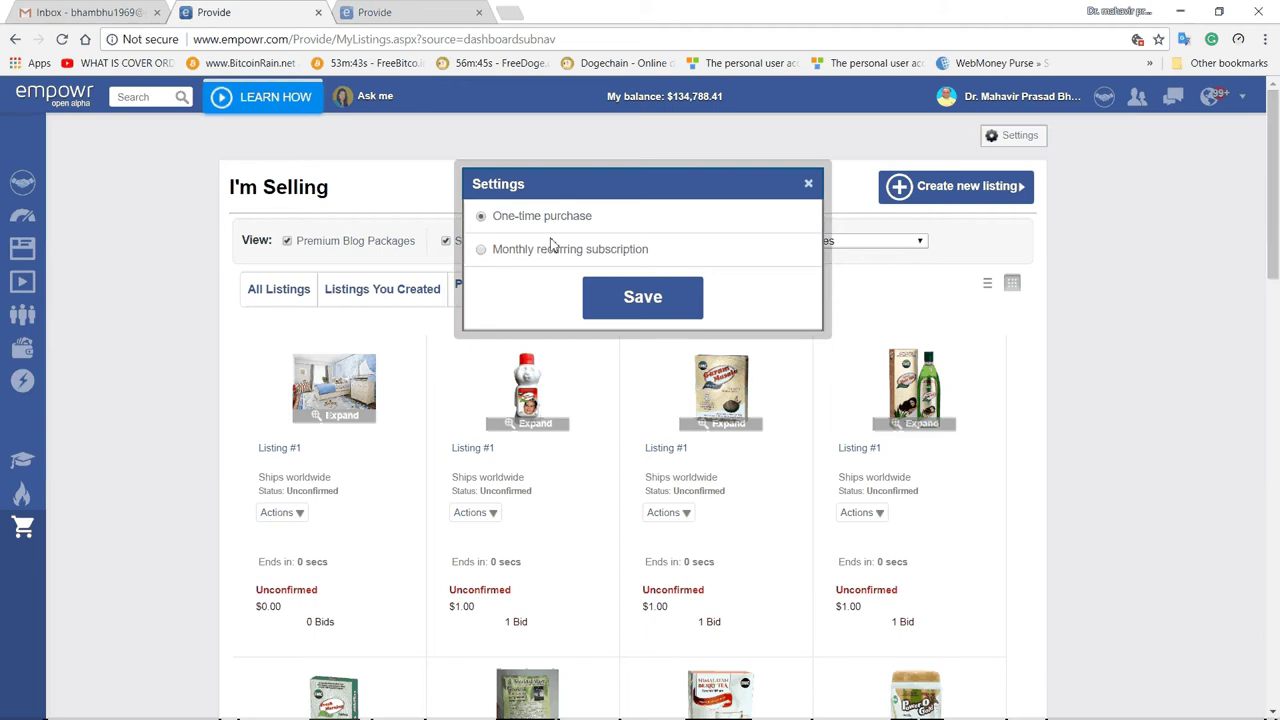
click(630, 292)
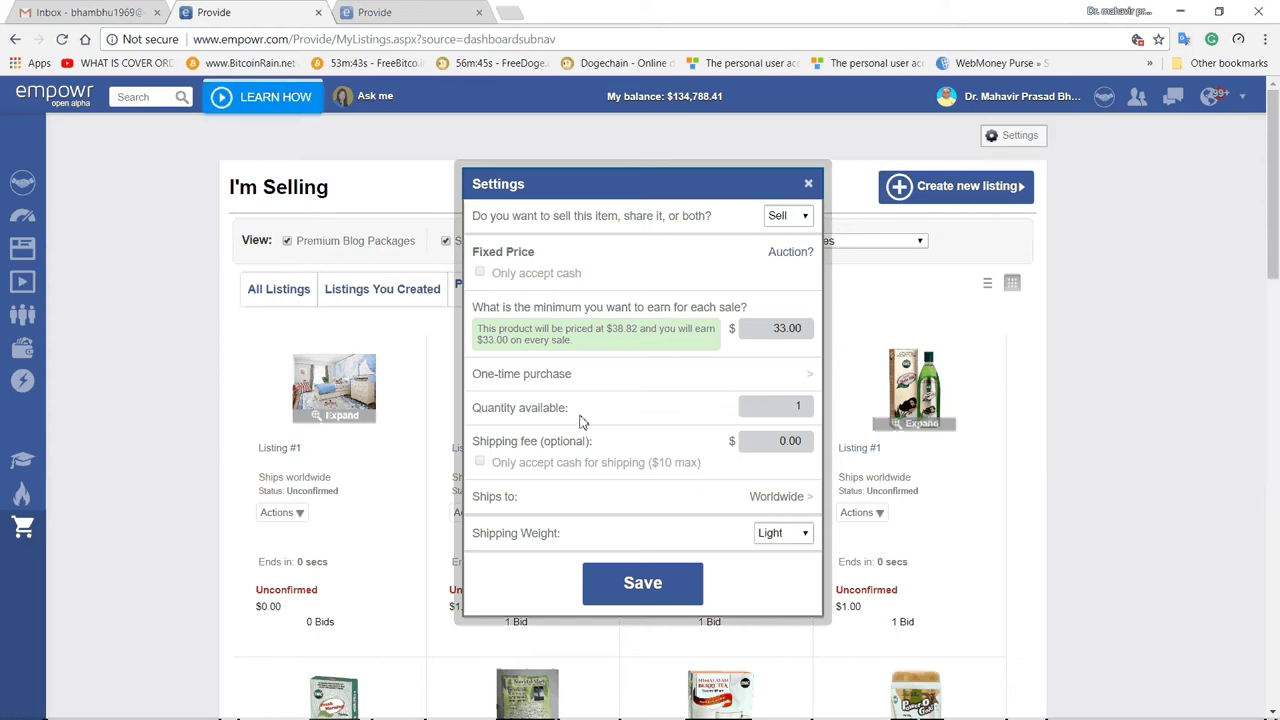
click(805, 415)
click(806, 416)
text(0)
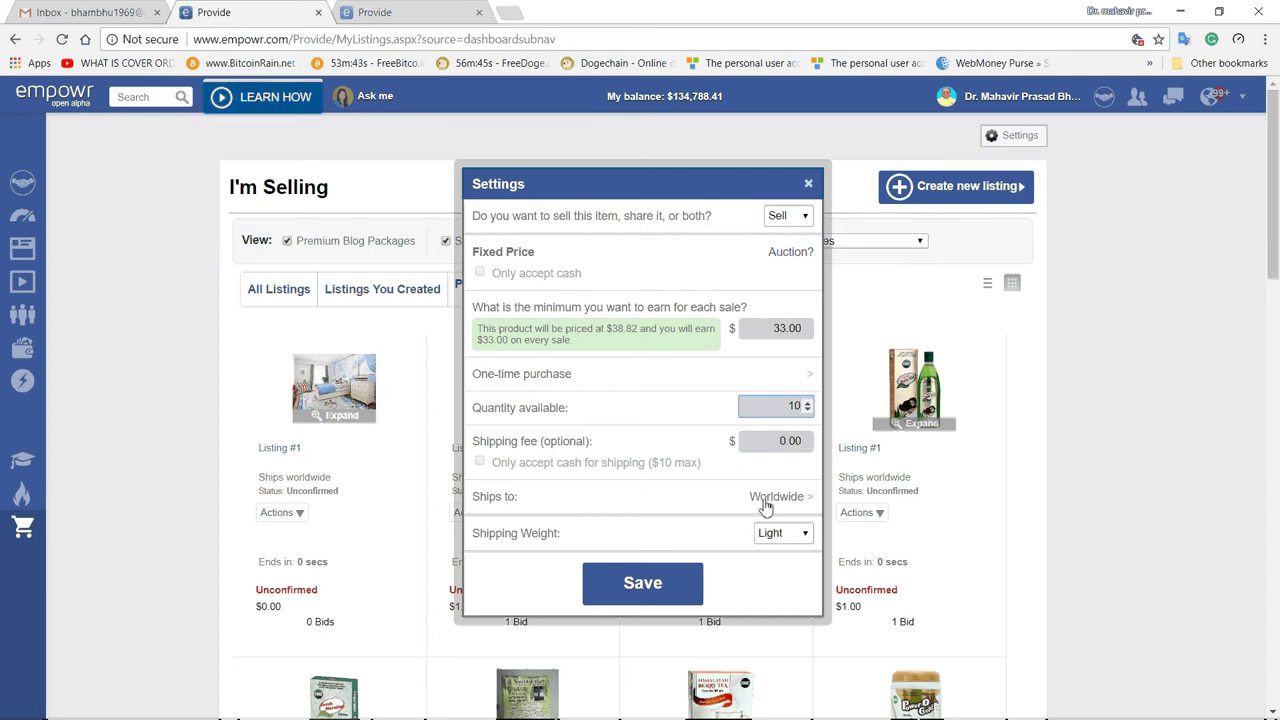
Restrict shipping to the country India, everywhere, and save the shipping destination
click(677, 499)
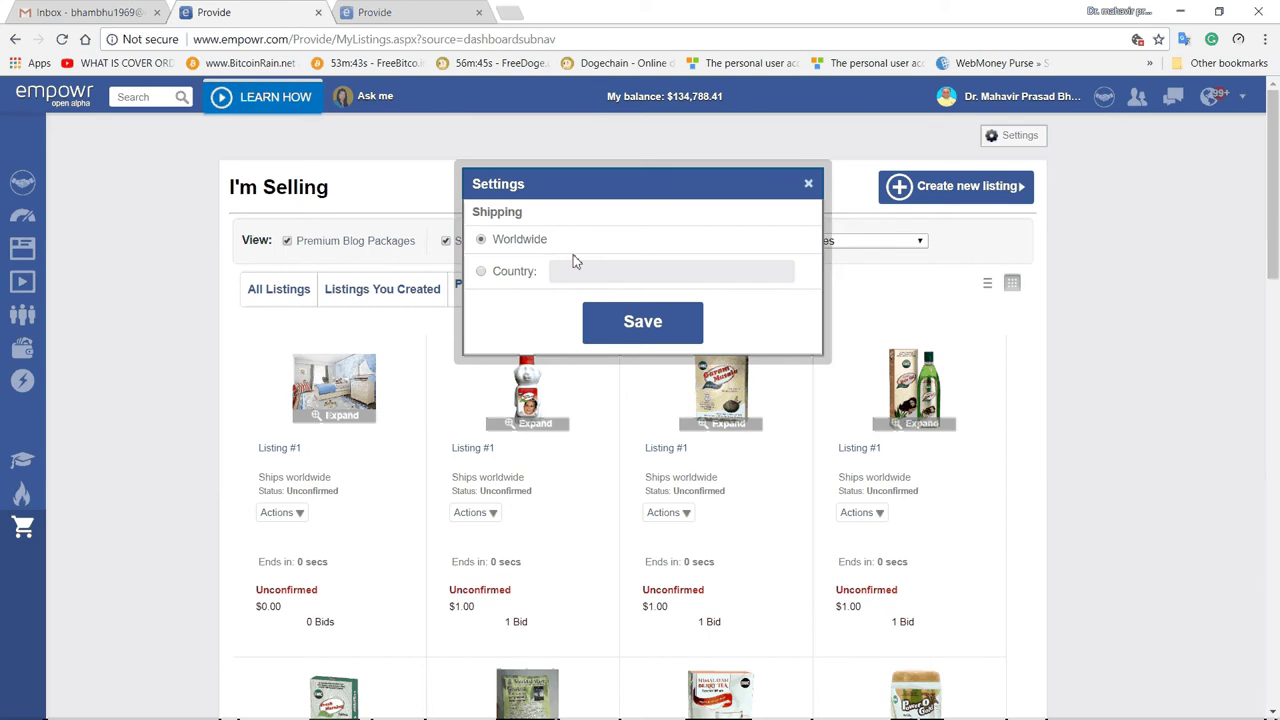
click(514, 274)
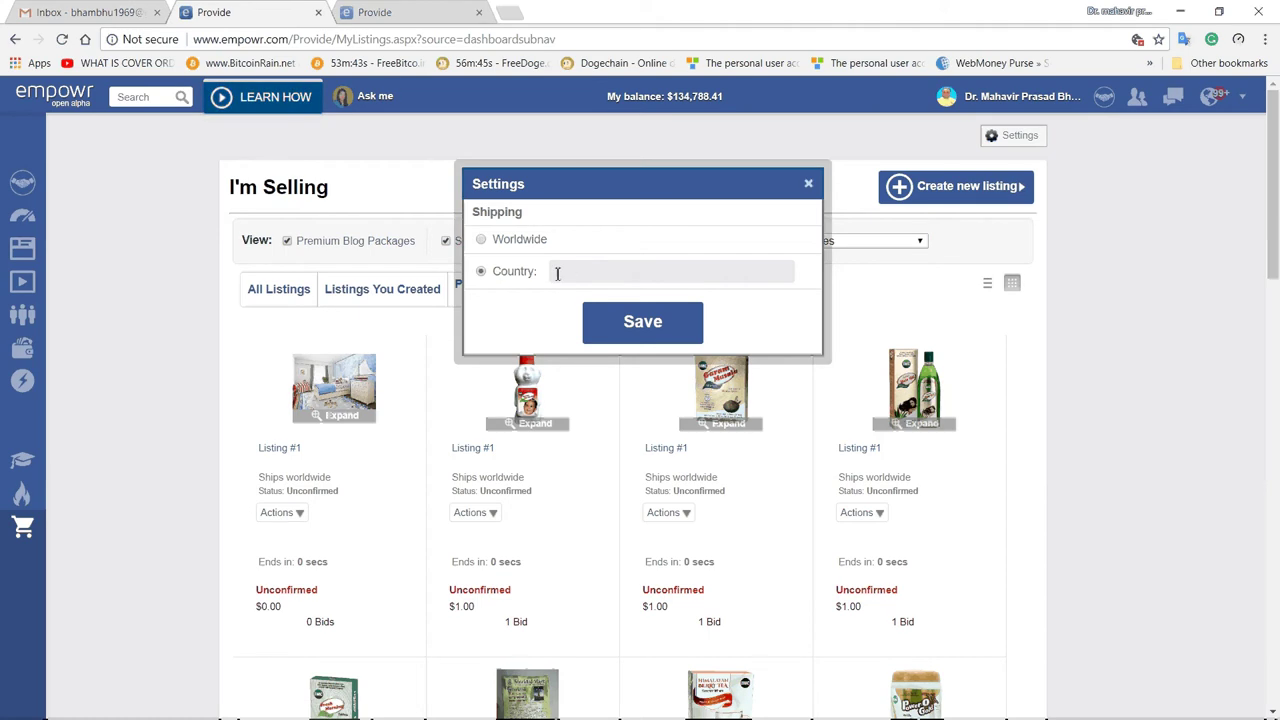
click(589, 271)
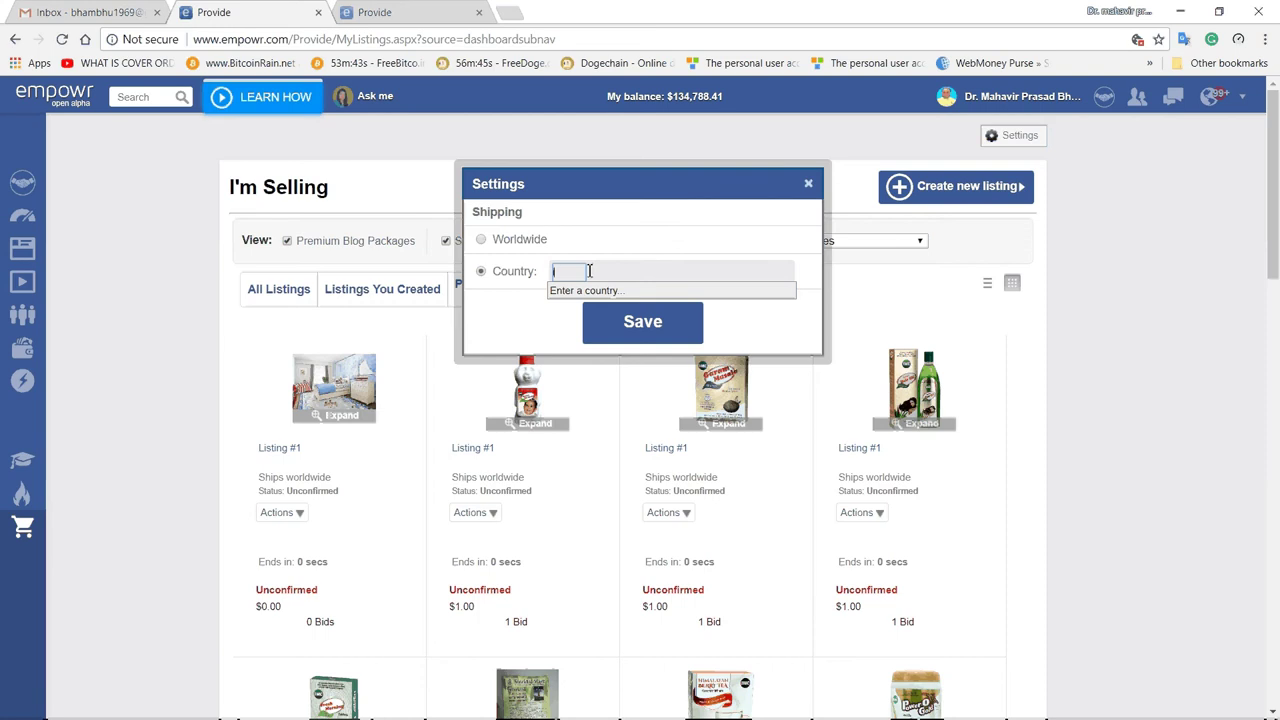
text(in)
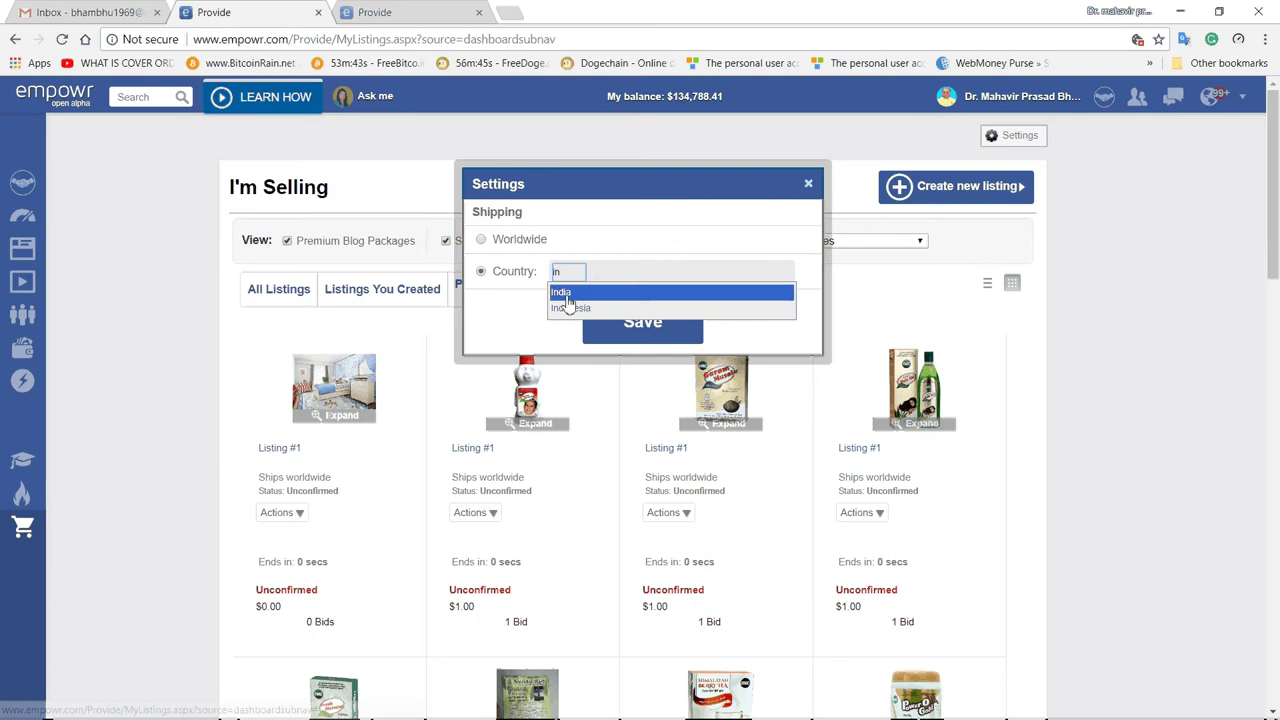
click(567, 296)
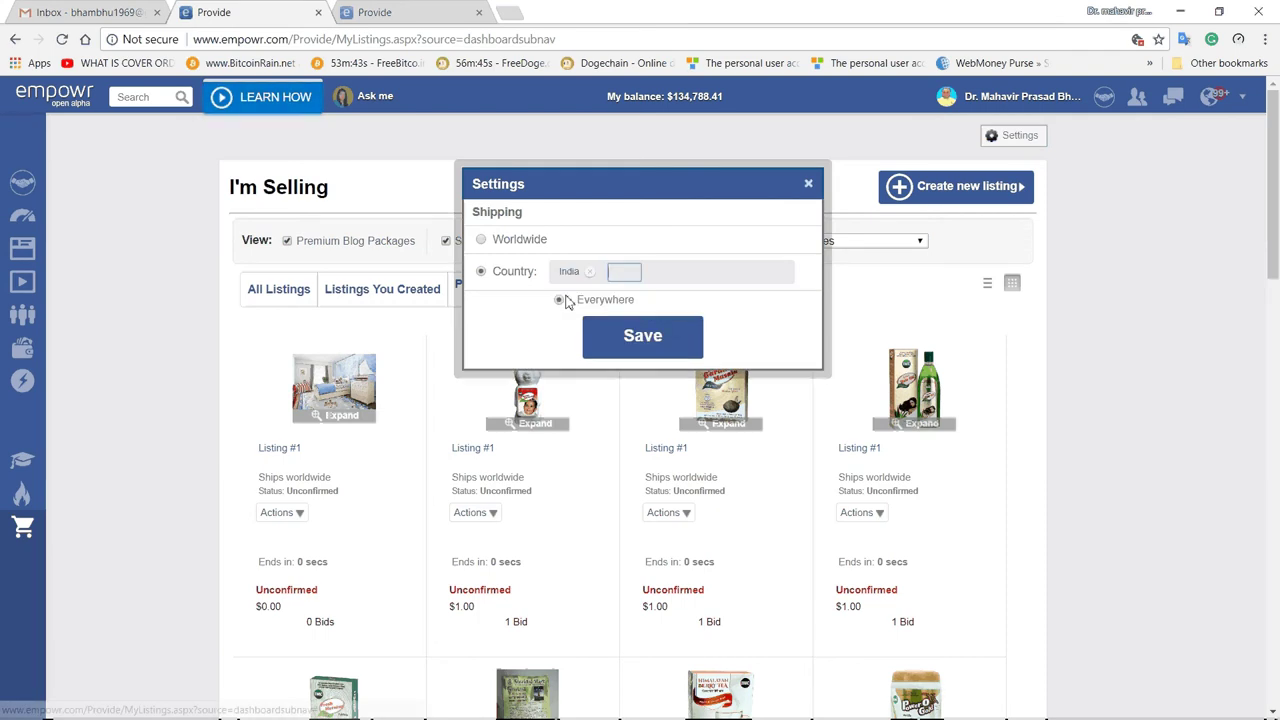
click(646, 337)
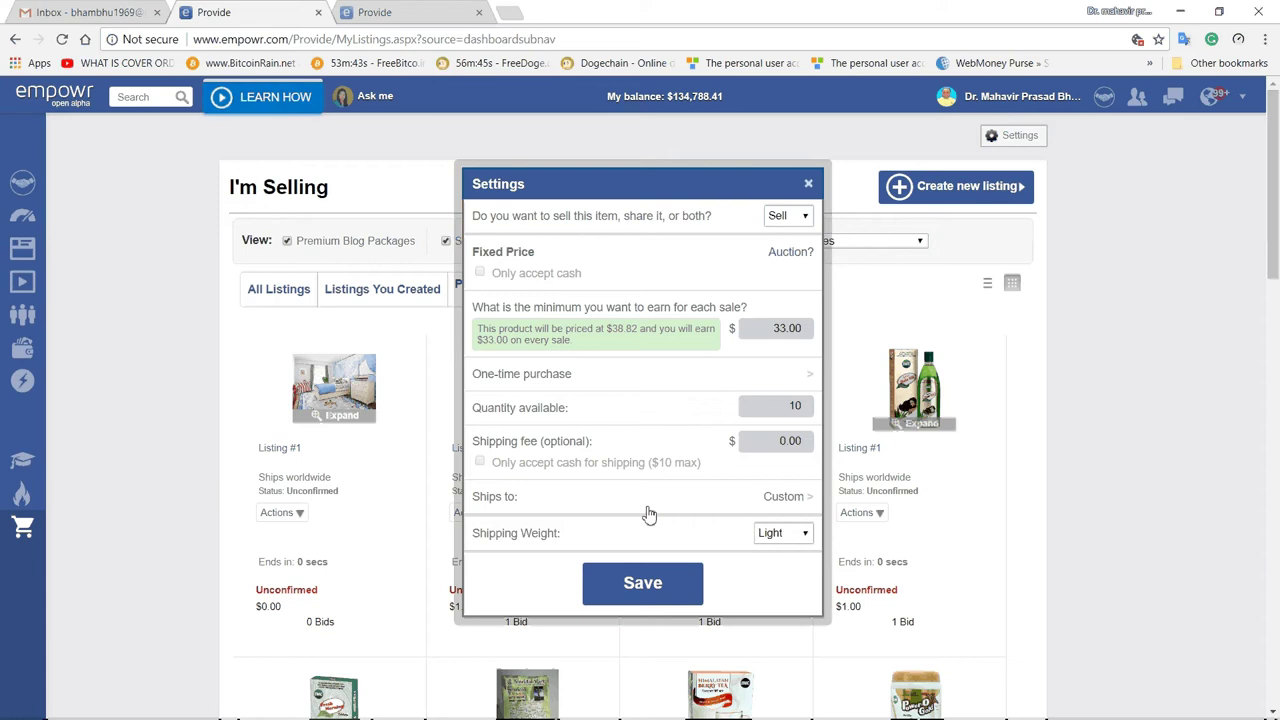
Leave the shipping weight at Light, set the shipping fee to $2, and save the listing settings
click(785, 534)
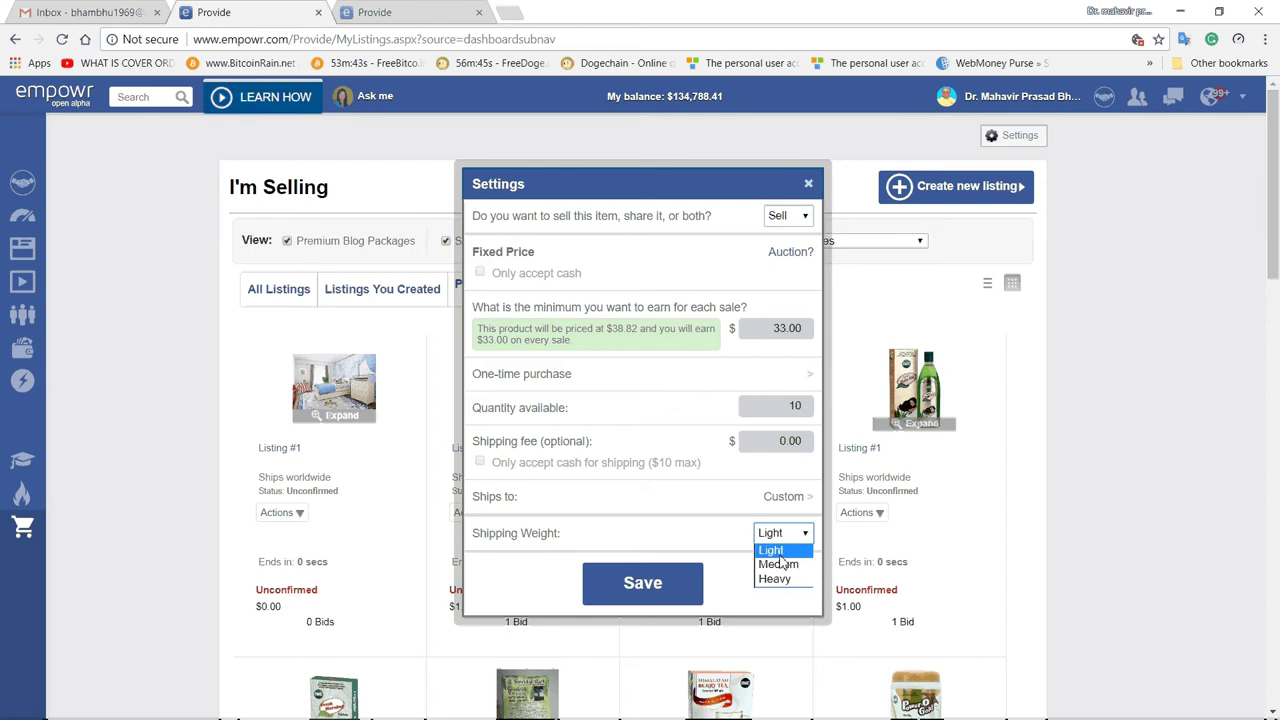
key(Escape)
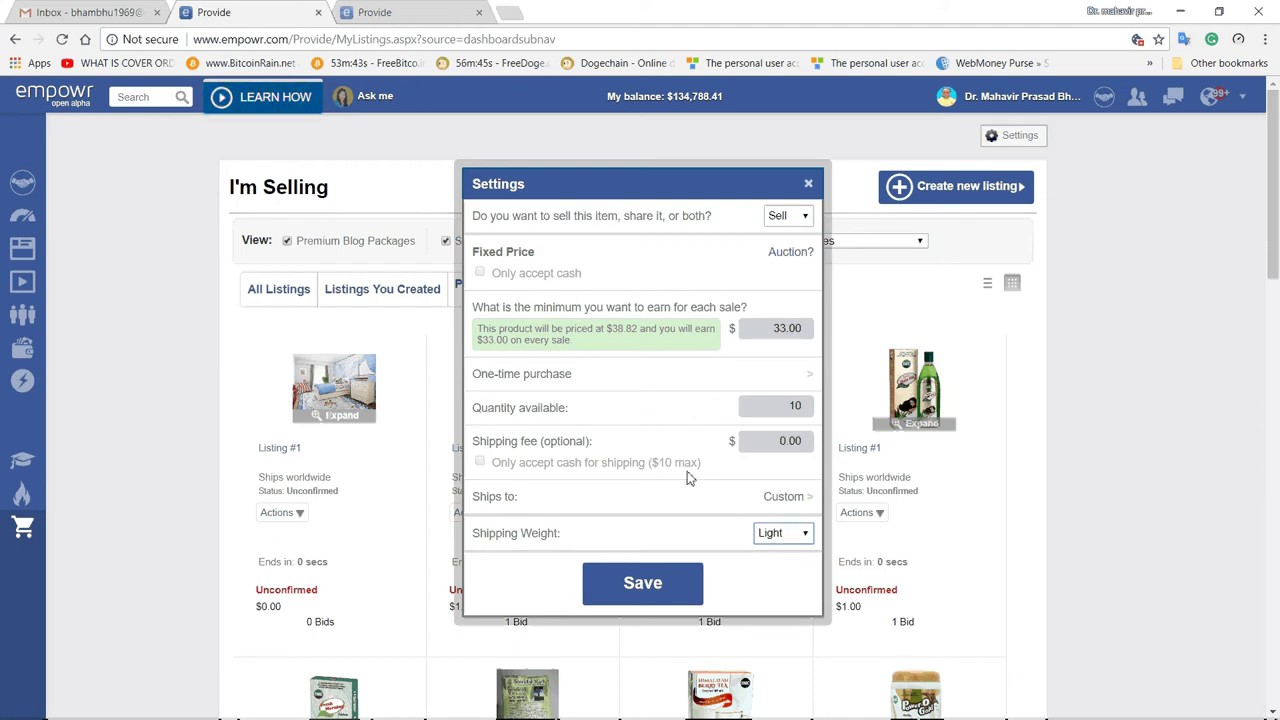
click(795, 441)
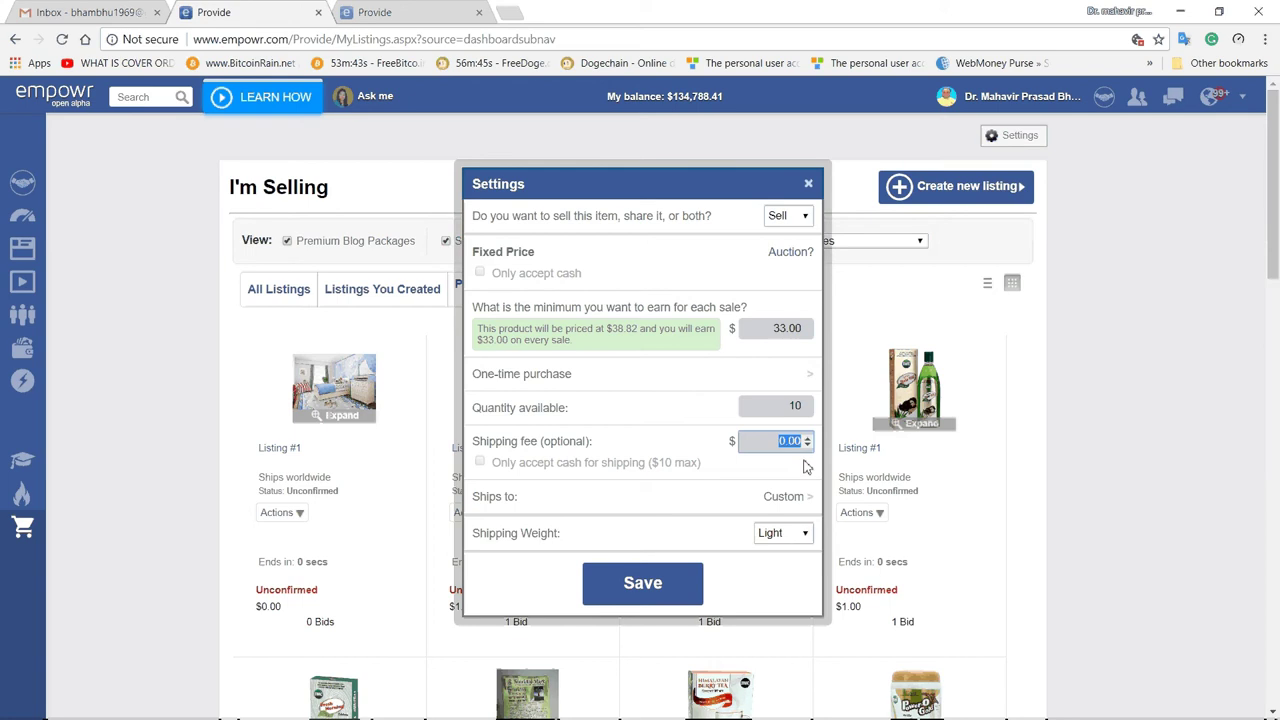
text(2)
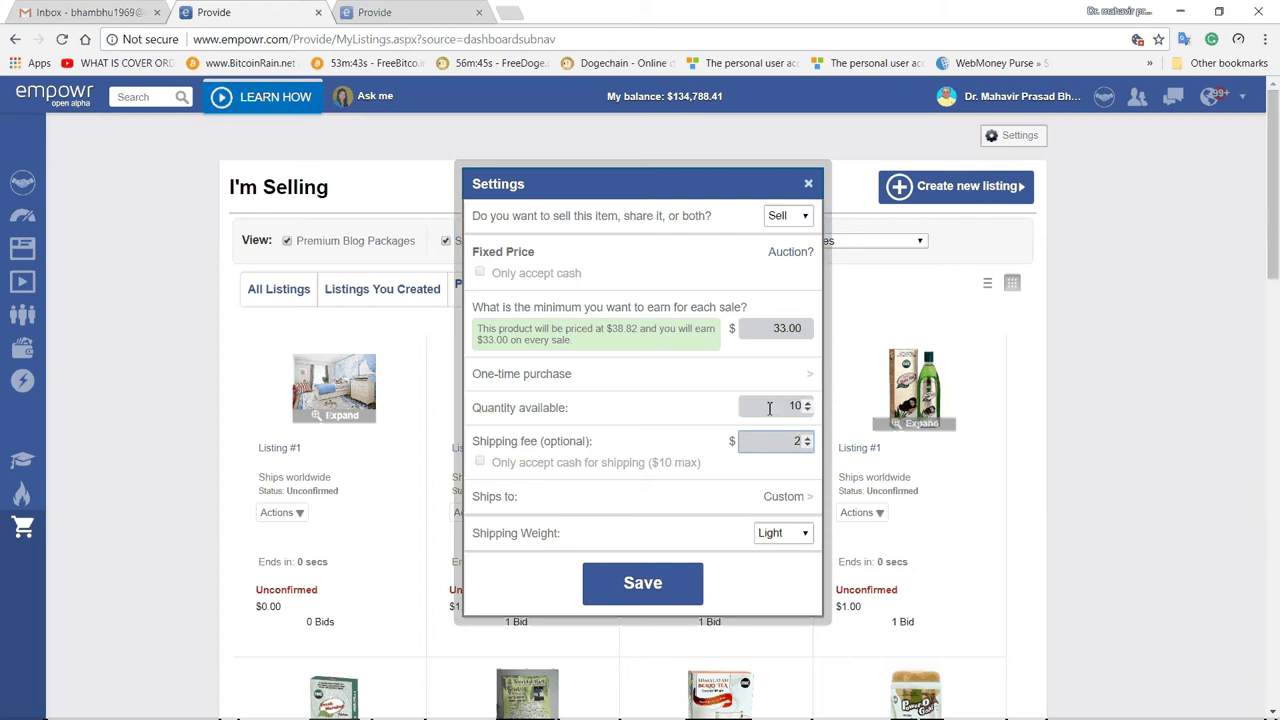
click(670, 584)
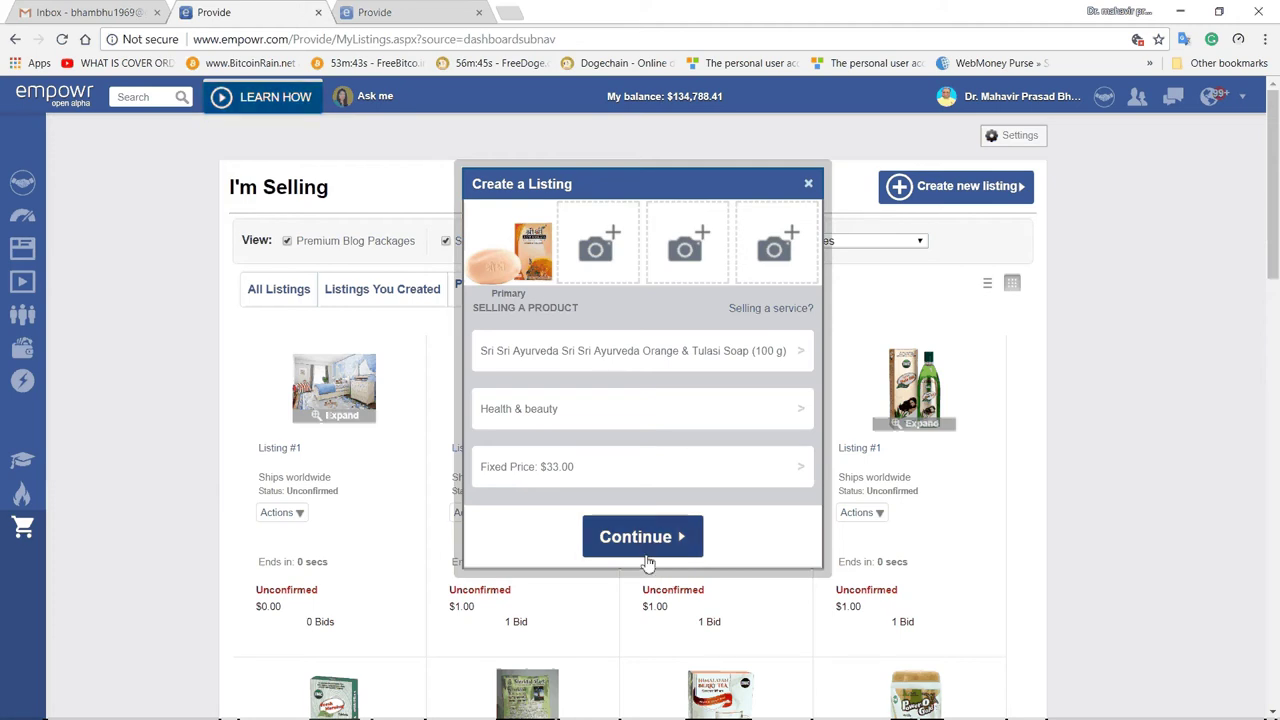
Reopen the listing's price settings, switch the sale to Auction, and set the duration to 1 Day
click(644, 478)
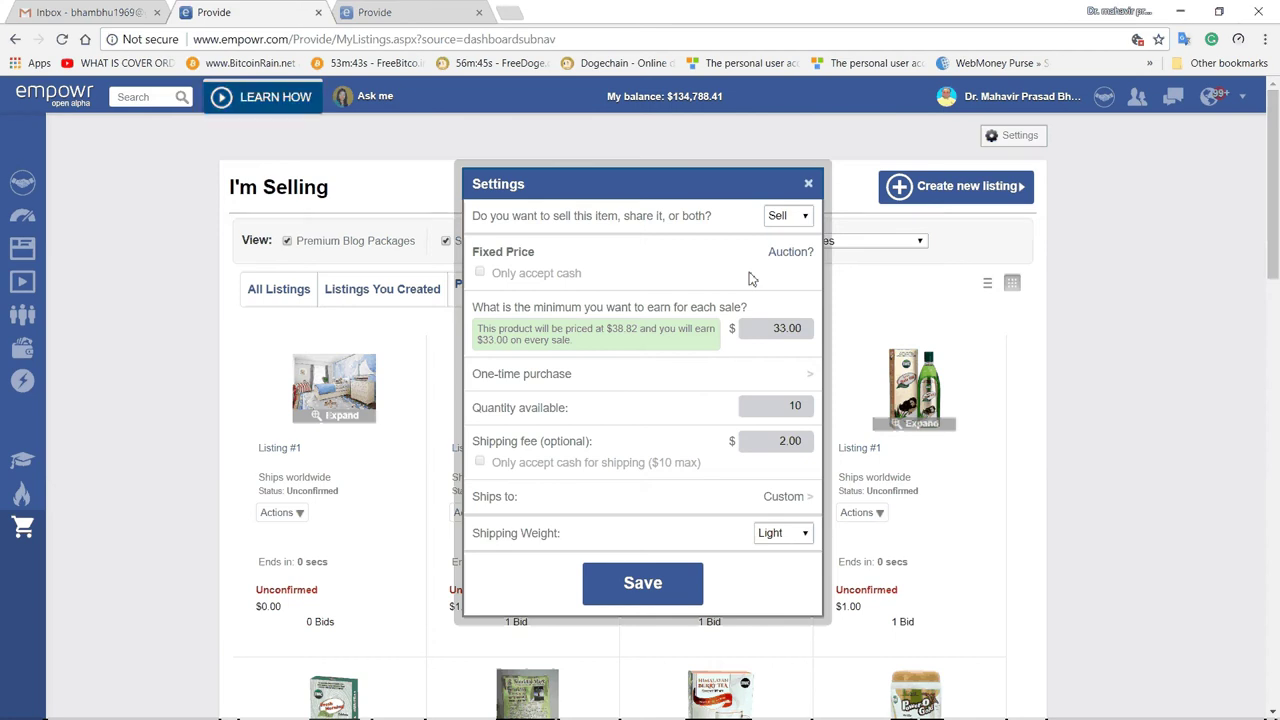
click(787, 254)
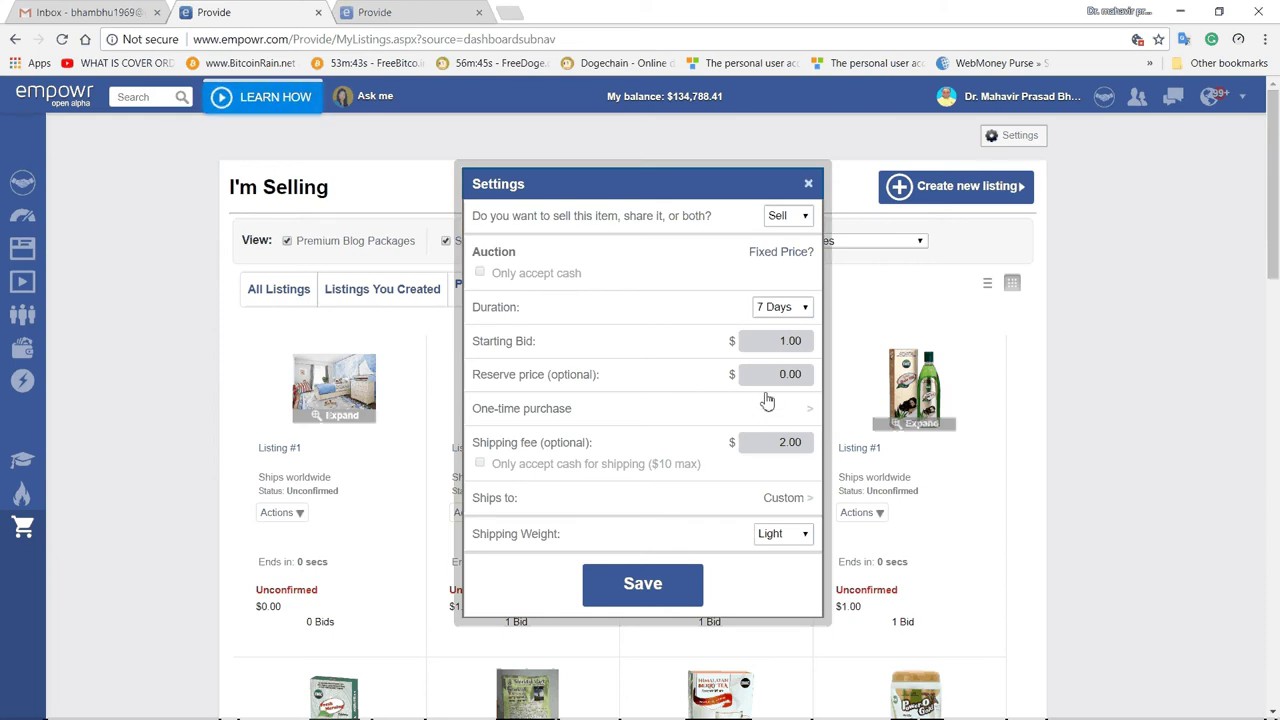
click(805, 312)
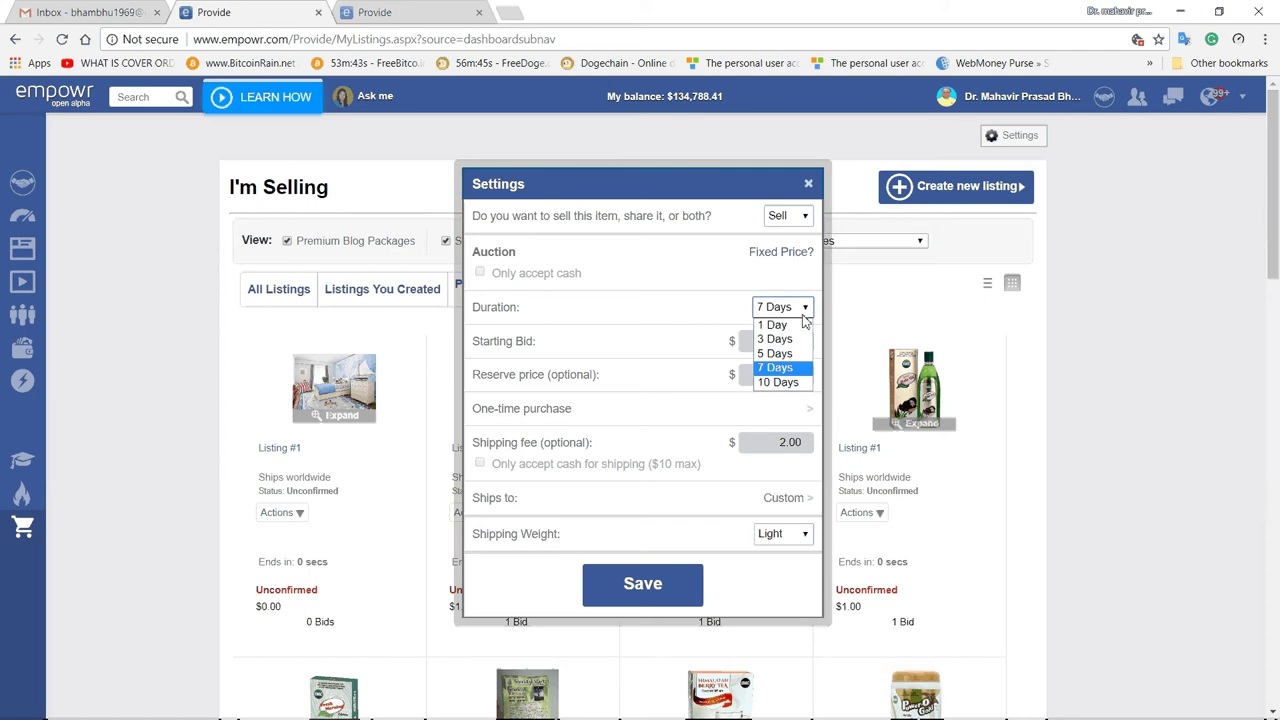
click(796, 383)
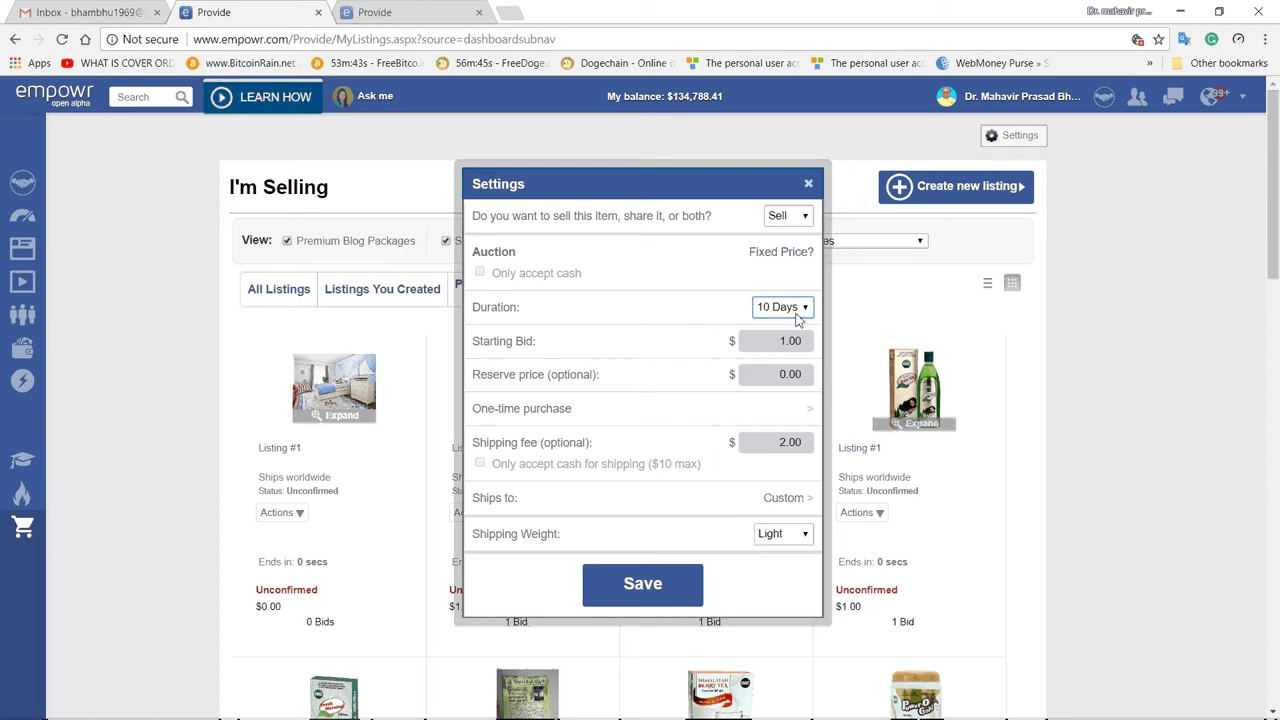
click(798, 316)
click(785, 325)
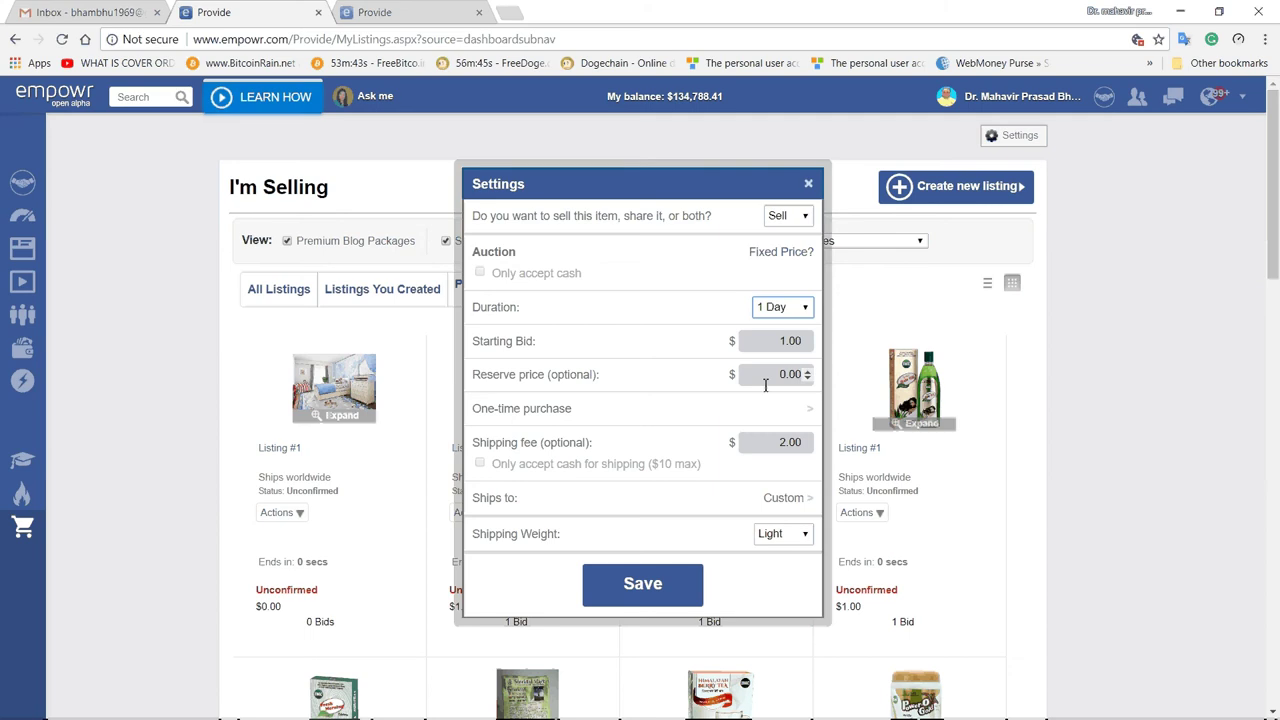
Set the auction's reserve price to $33 and save the purchase type as One-time purchase
double_click(765, 385)
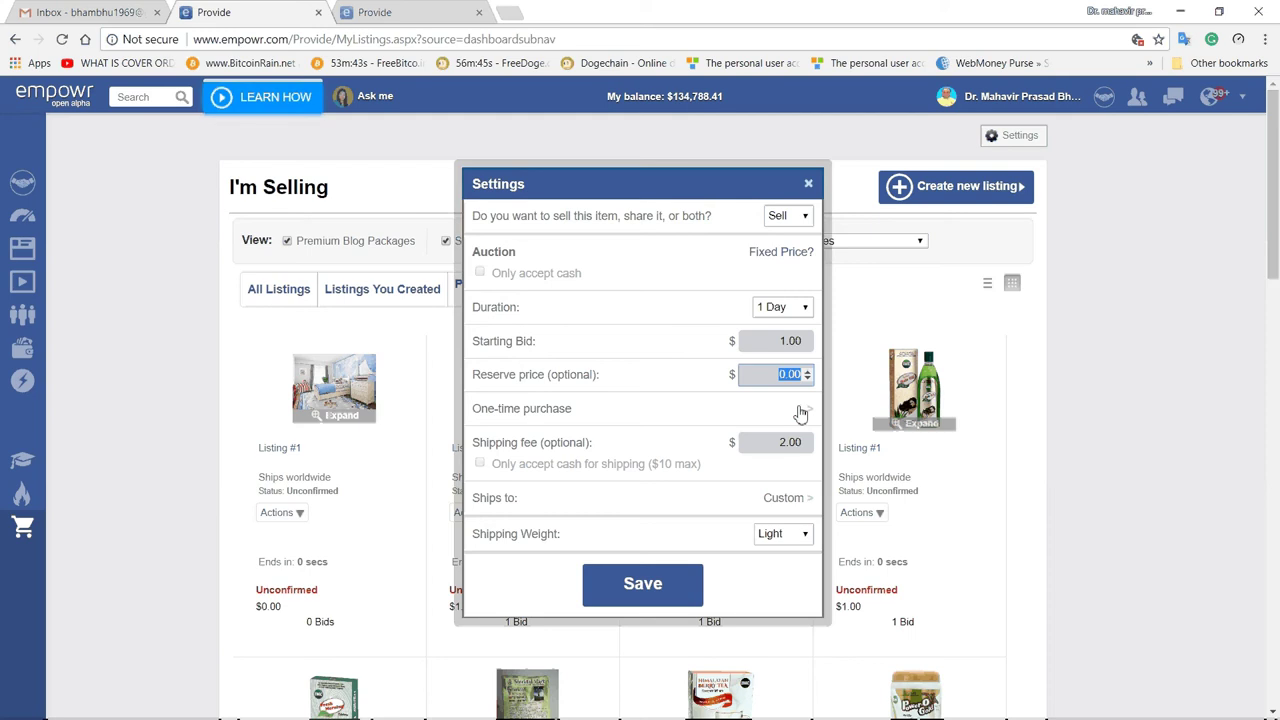
text(33)
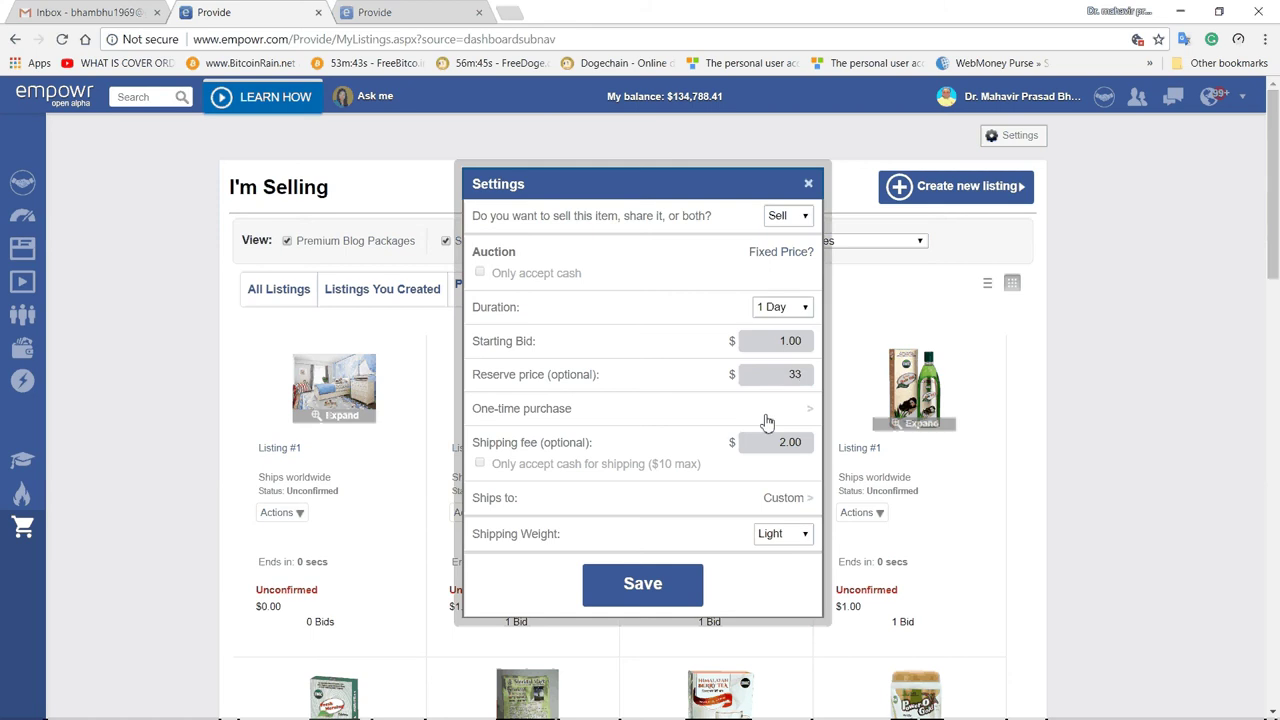
click(766, 422)
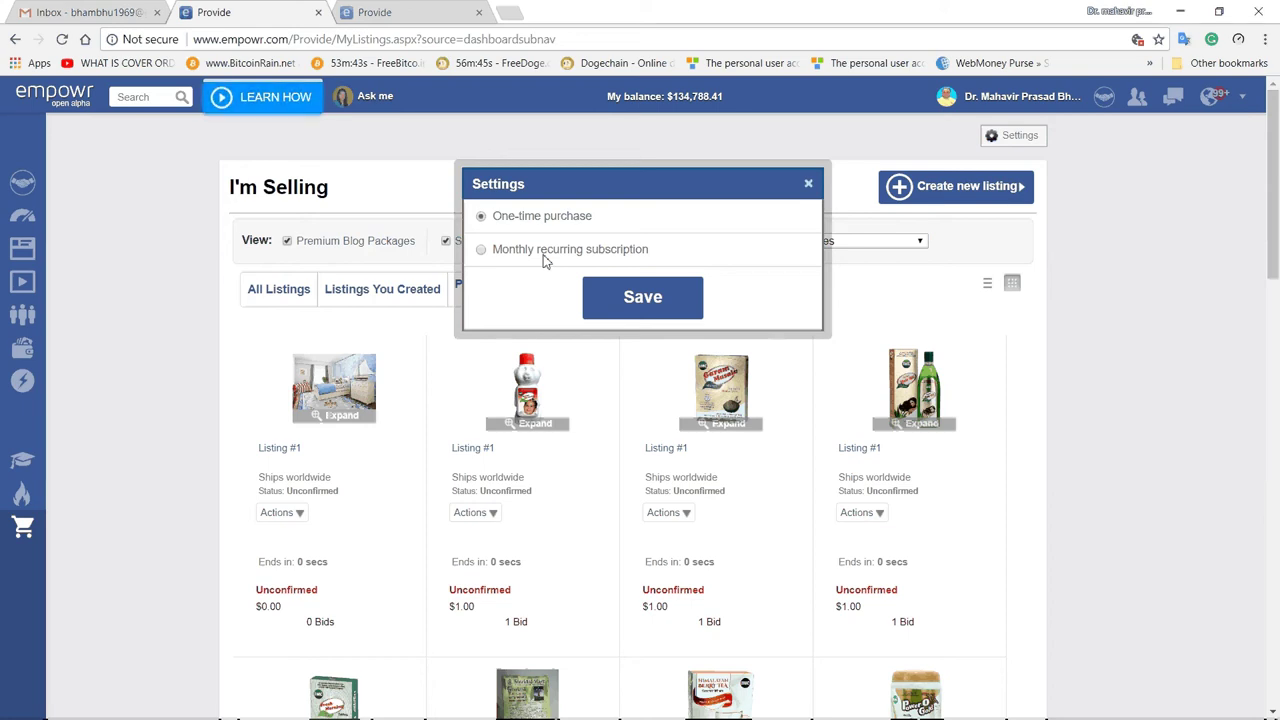
click(645, 307)
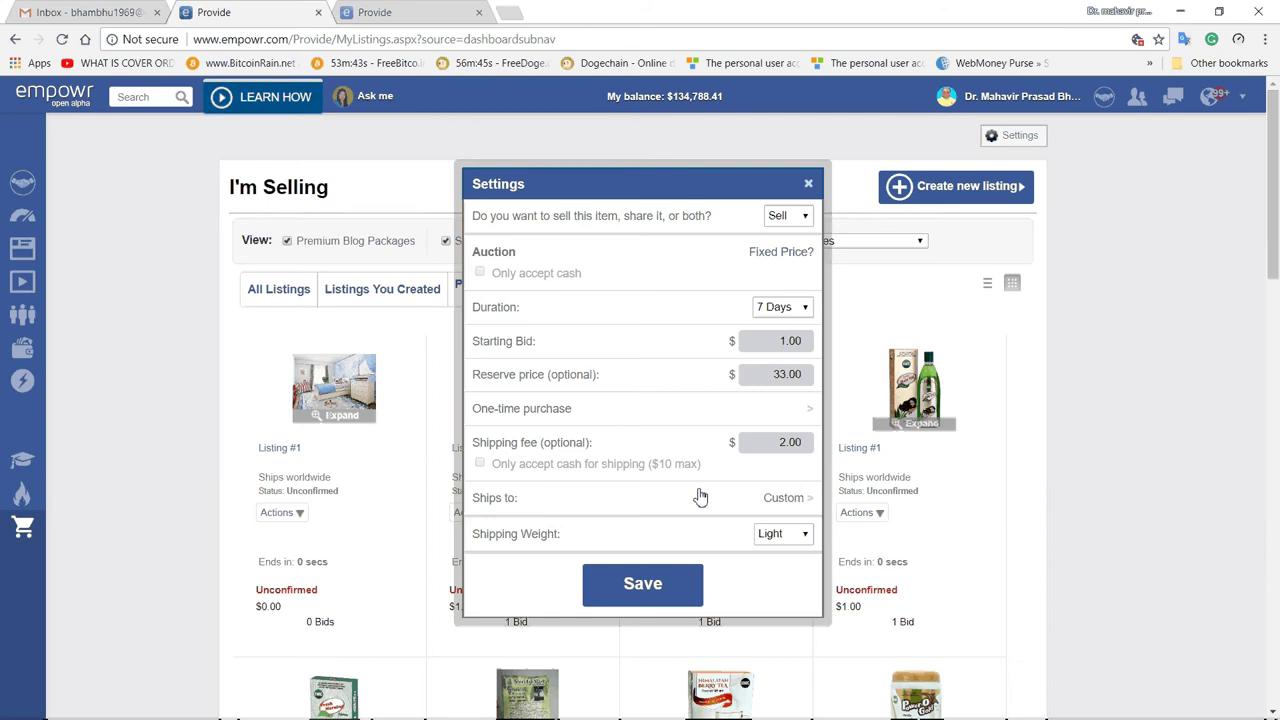
Reopen the listing's shipping destination, keep it restricted to the country India, everywhere, and save it
click(781, 508)
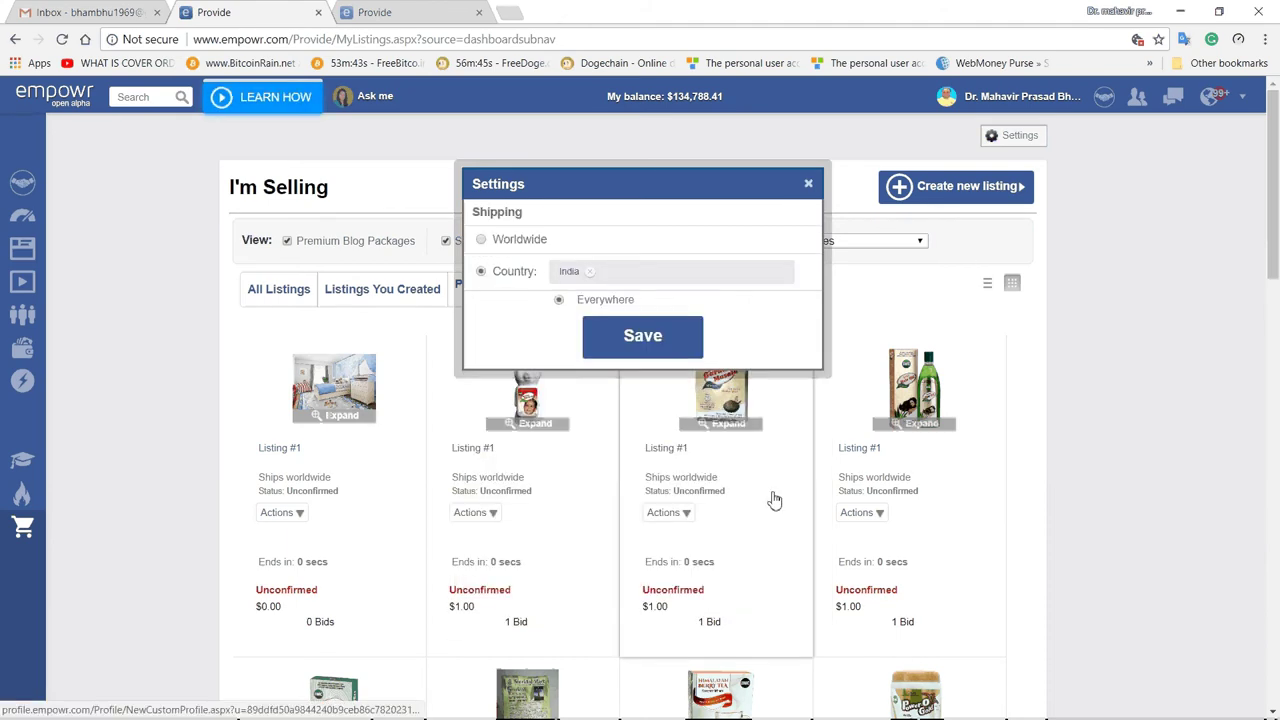
click(510, 241)
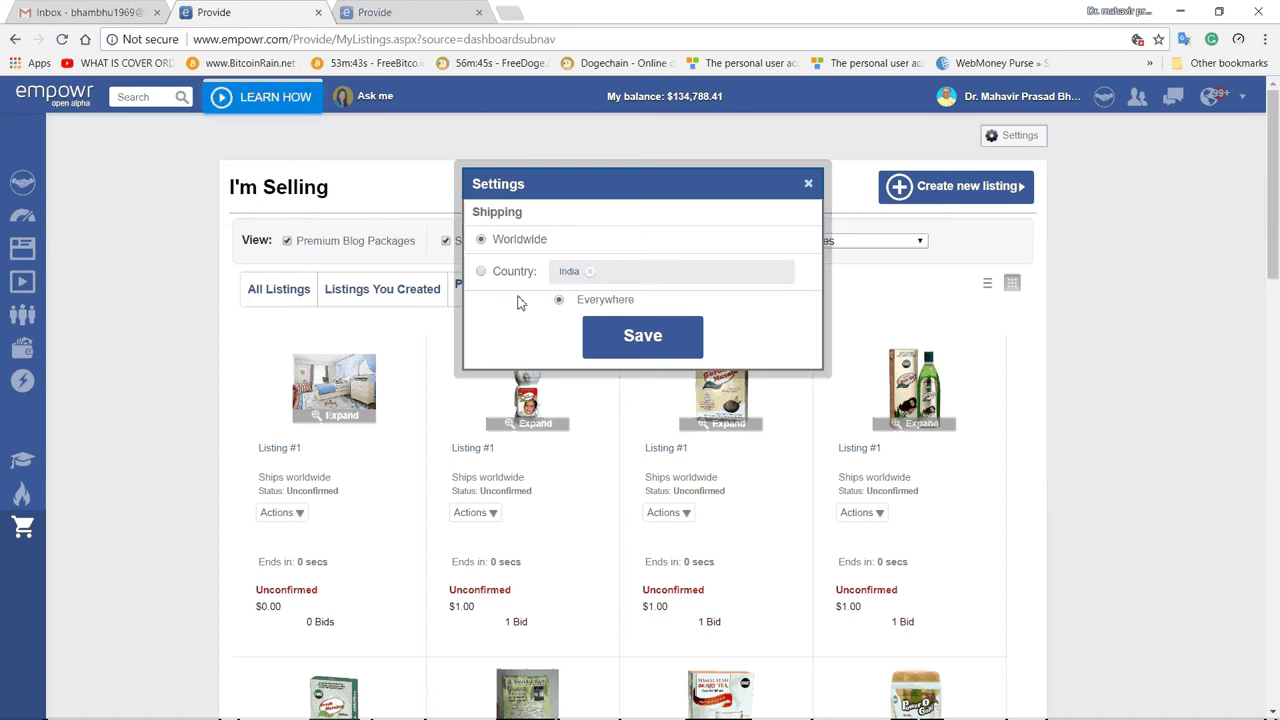
click(520, 276)
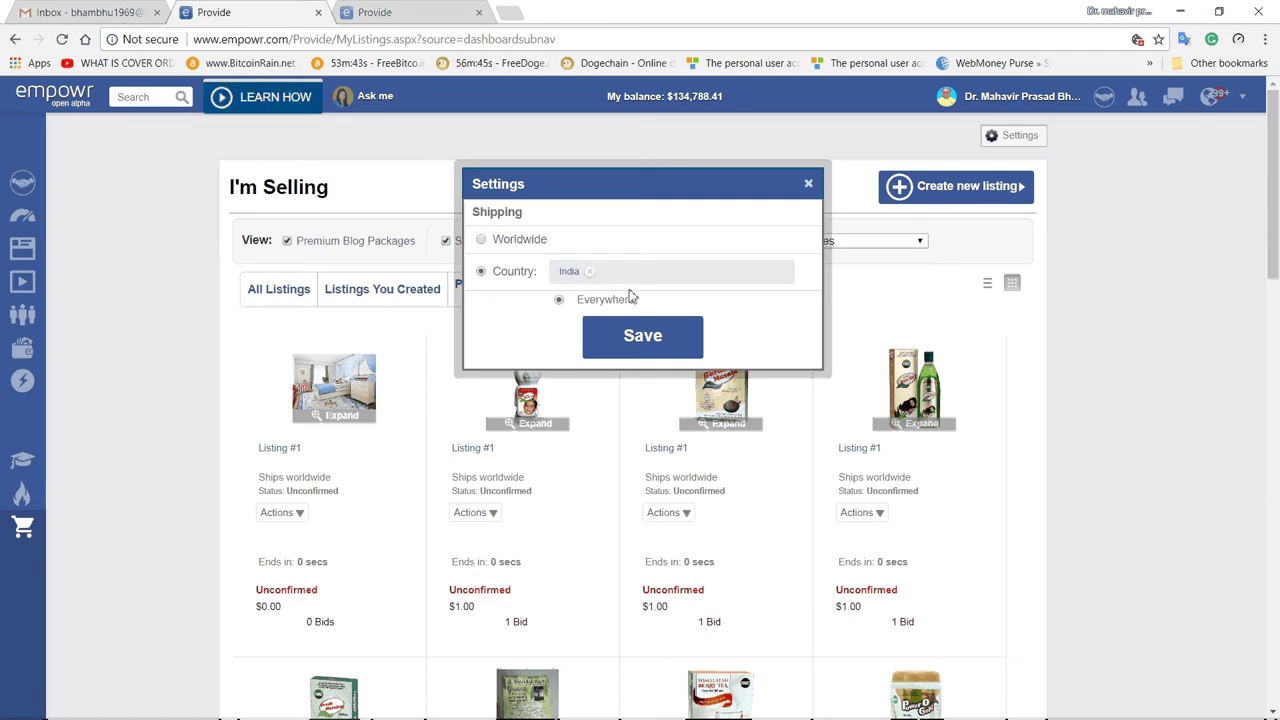
click(640, 336)
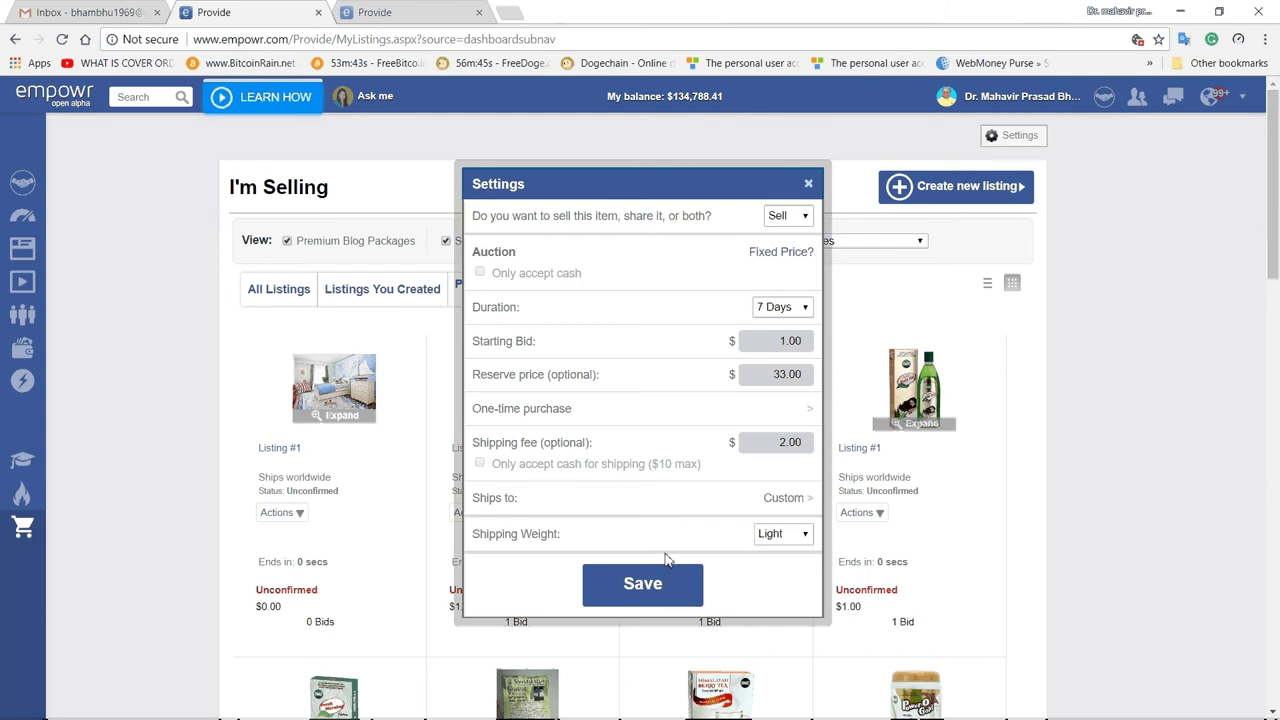
Keep the shipping weight at Light, save the auction settings, and try to continue with the listing
click(797, 537)
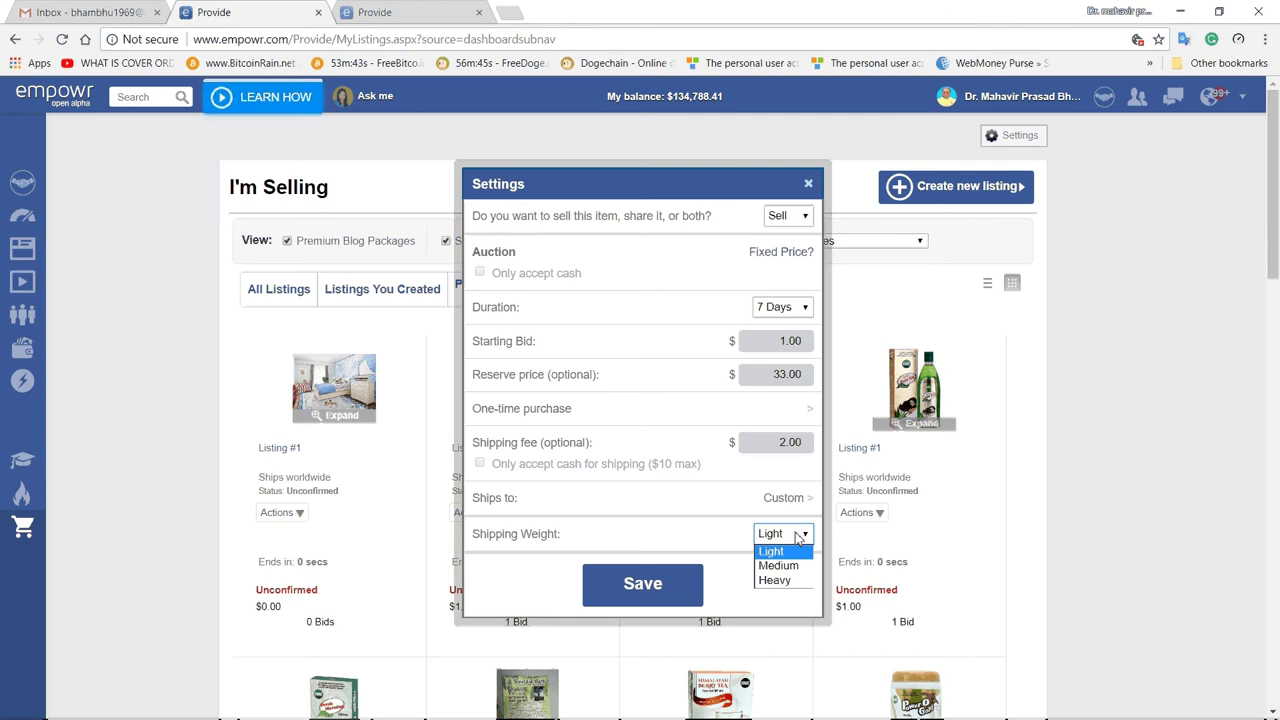
click(785, 537)
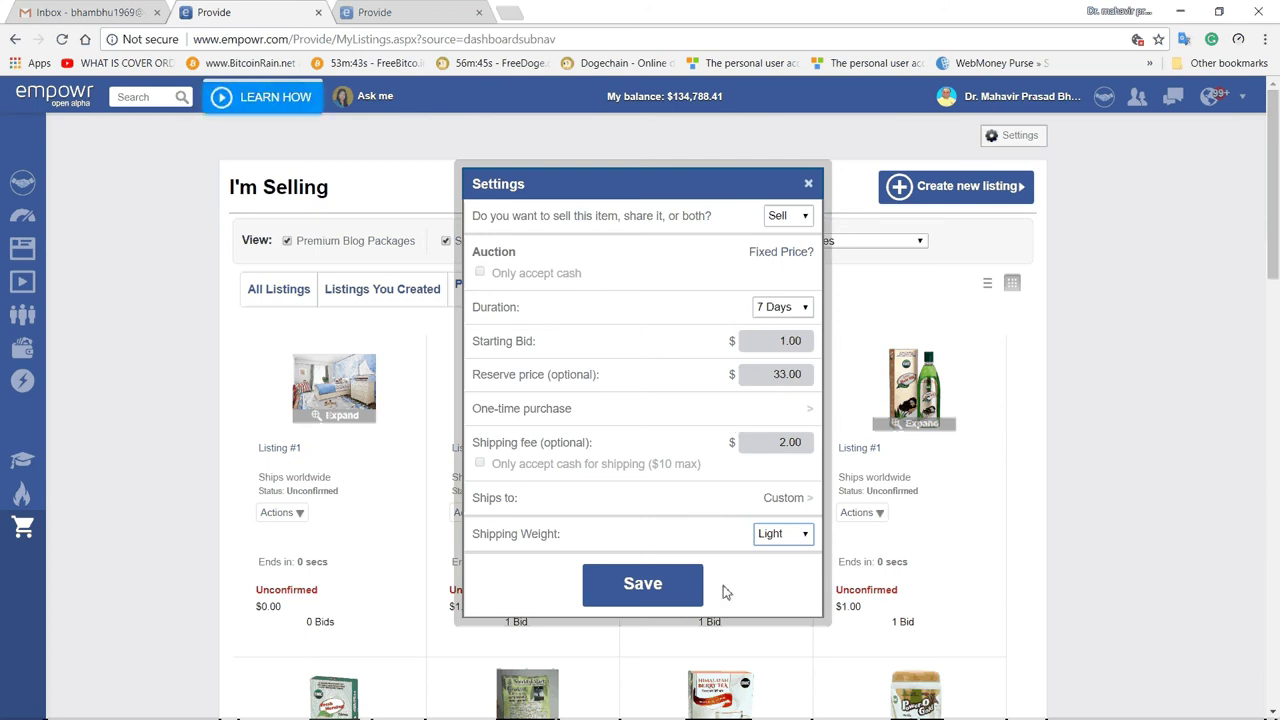
click(668, 589)
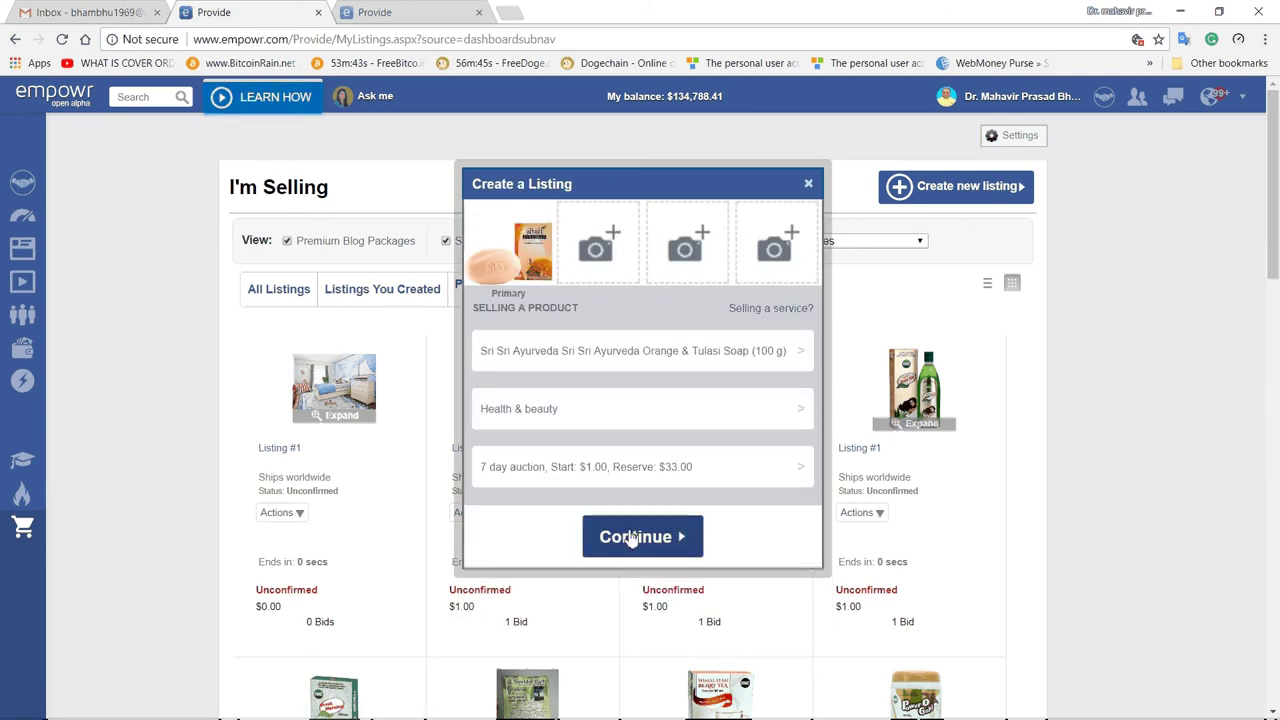
click(644, 542)
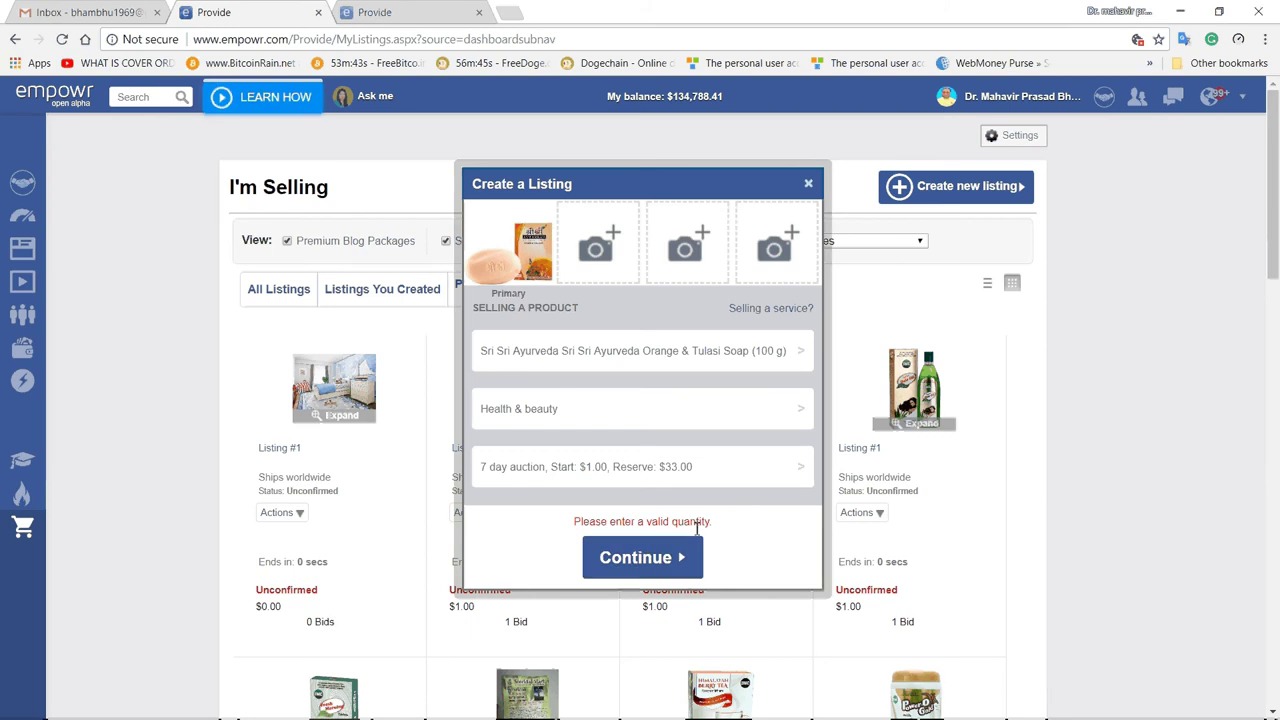
Set the quantity available to 1 in the Fixed Price settings, switch the sale back to Auction, and save
click(703, 477)
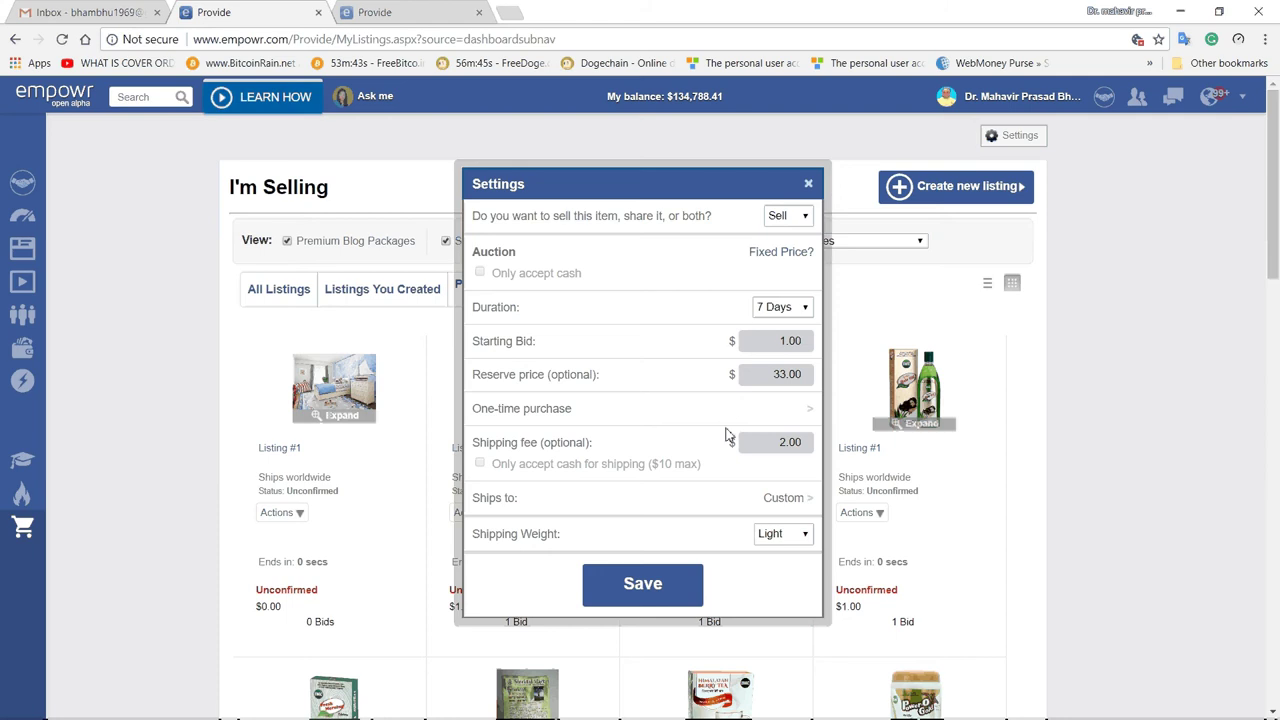
click(795, 254)
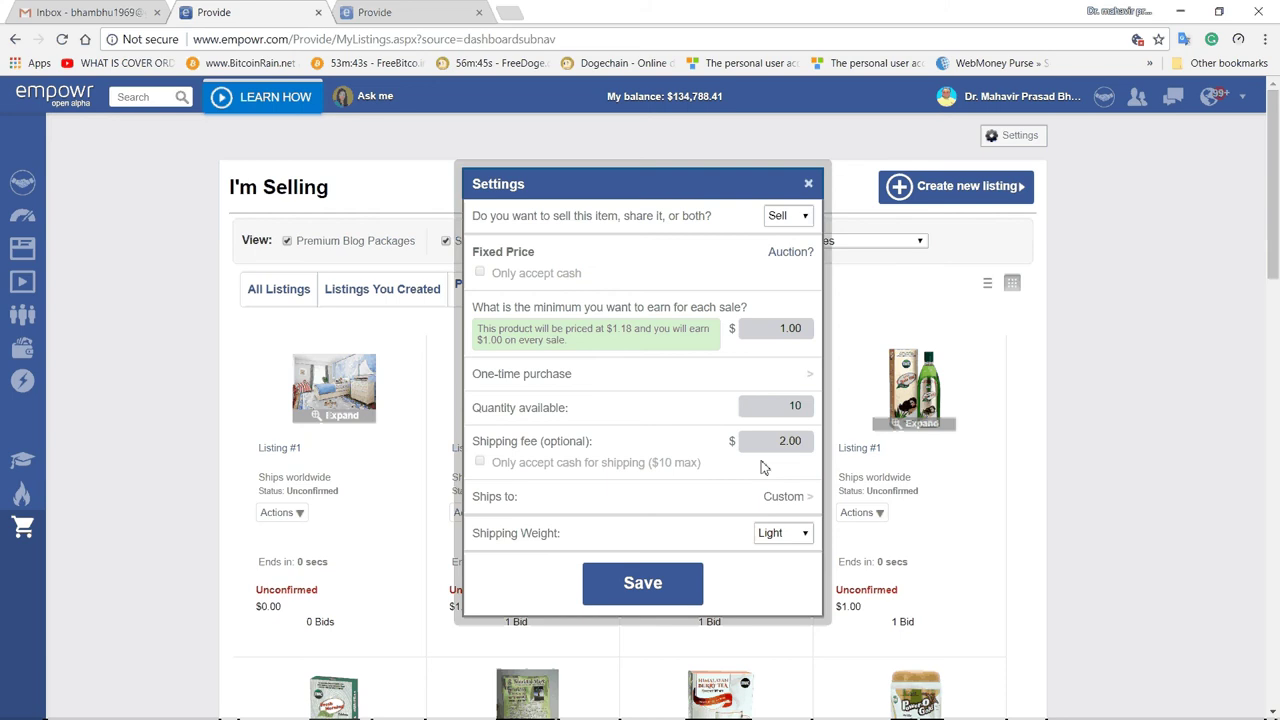
double_click(800, 406)
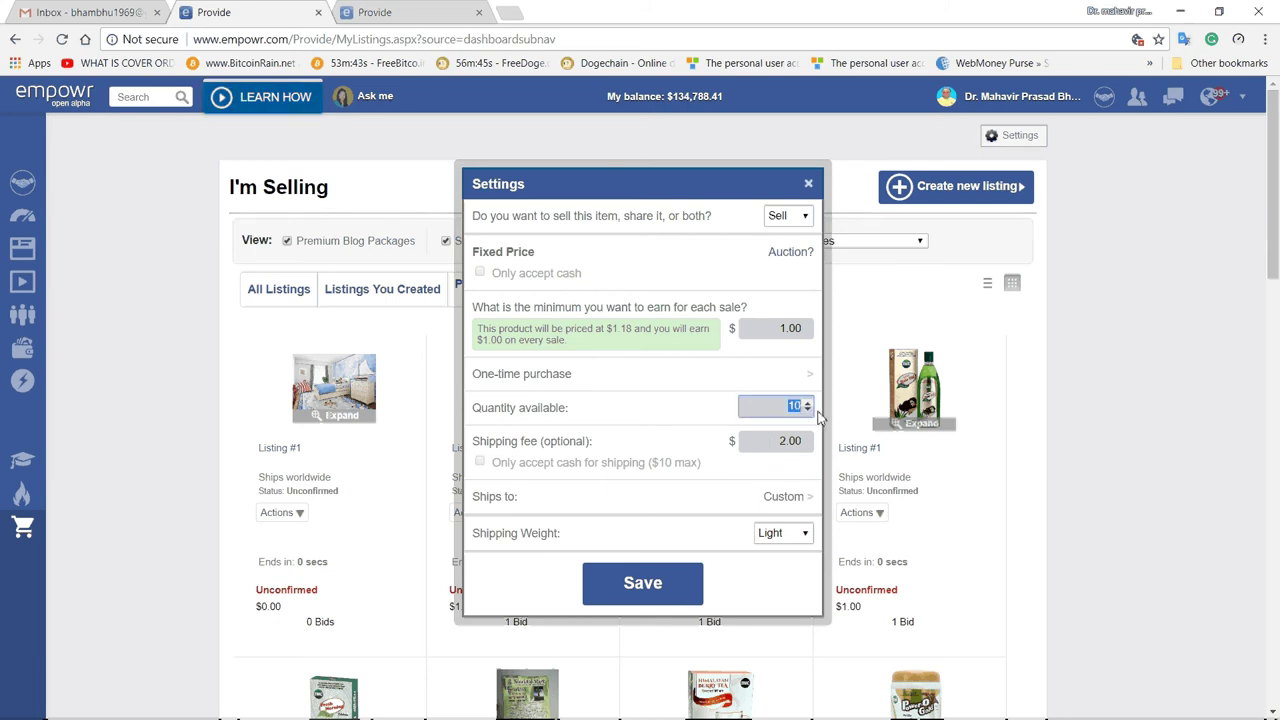
text(1)
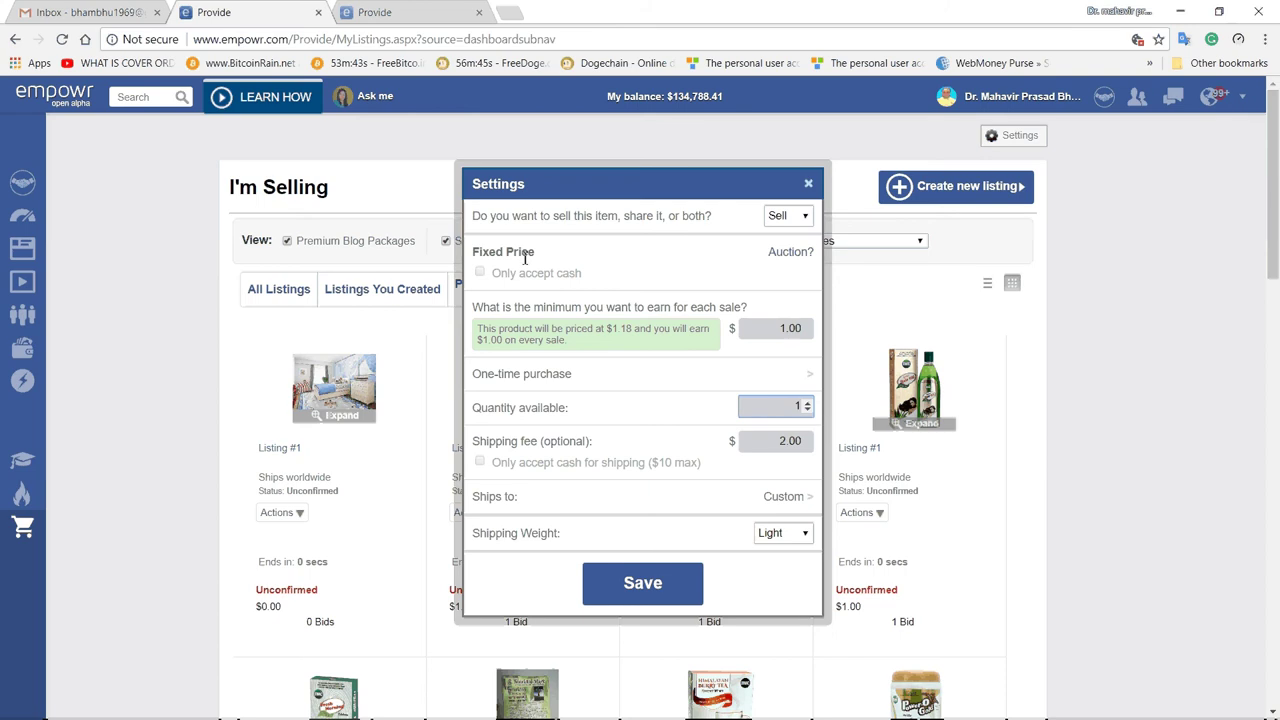
click(782, 252)
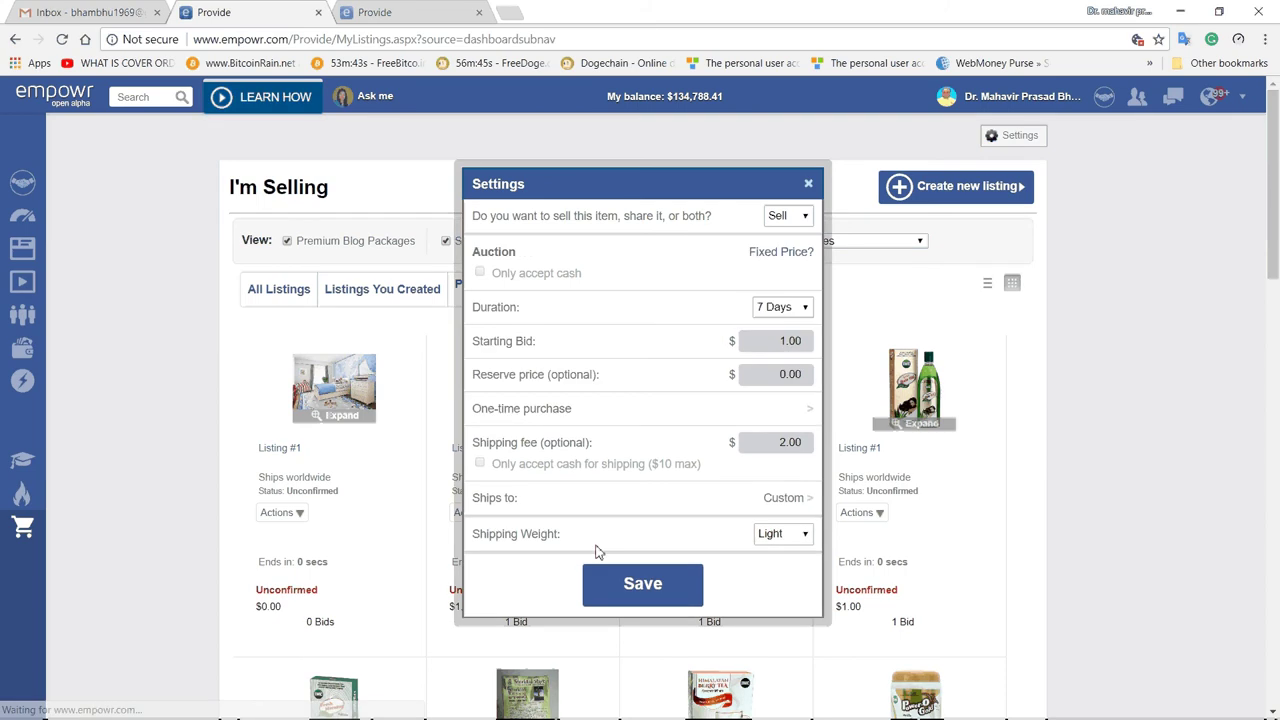
click(640, 594)
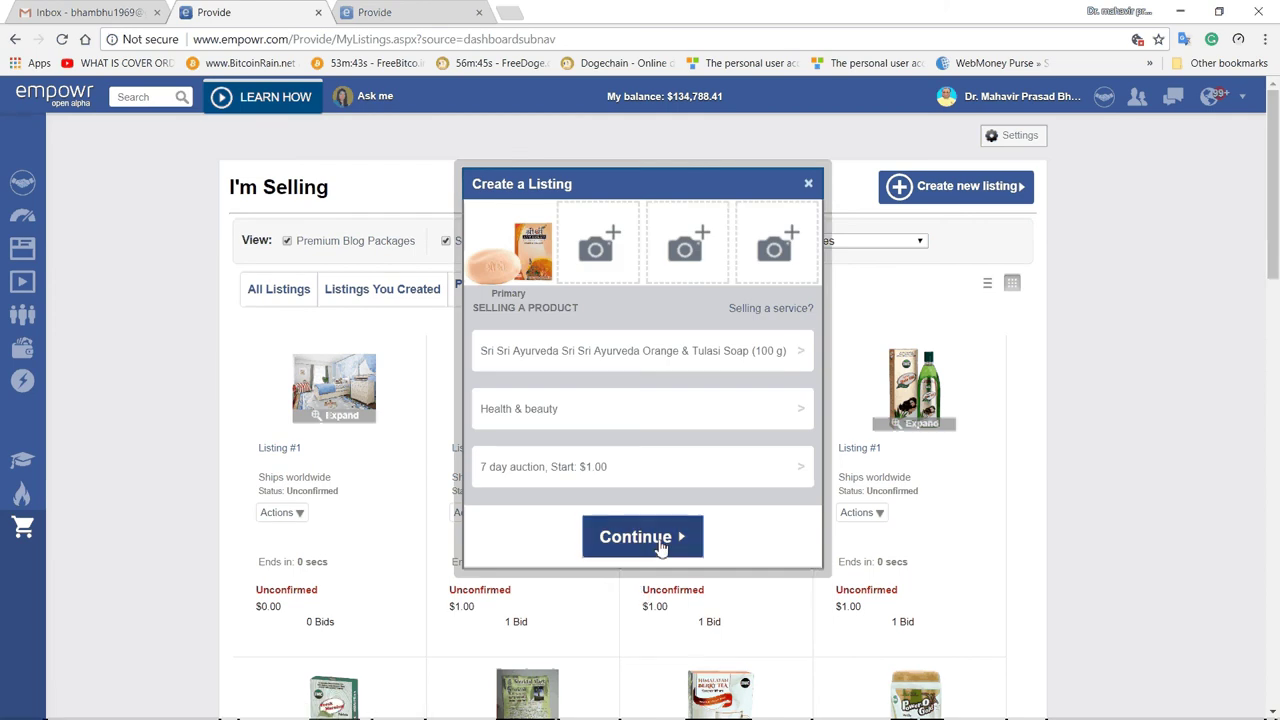
Continue to the listing confirmation and review the description, category, prices, and shipping details
click(659, 540)
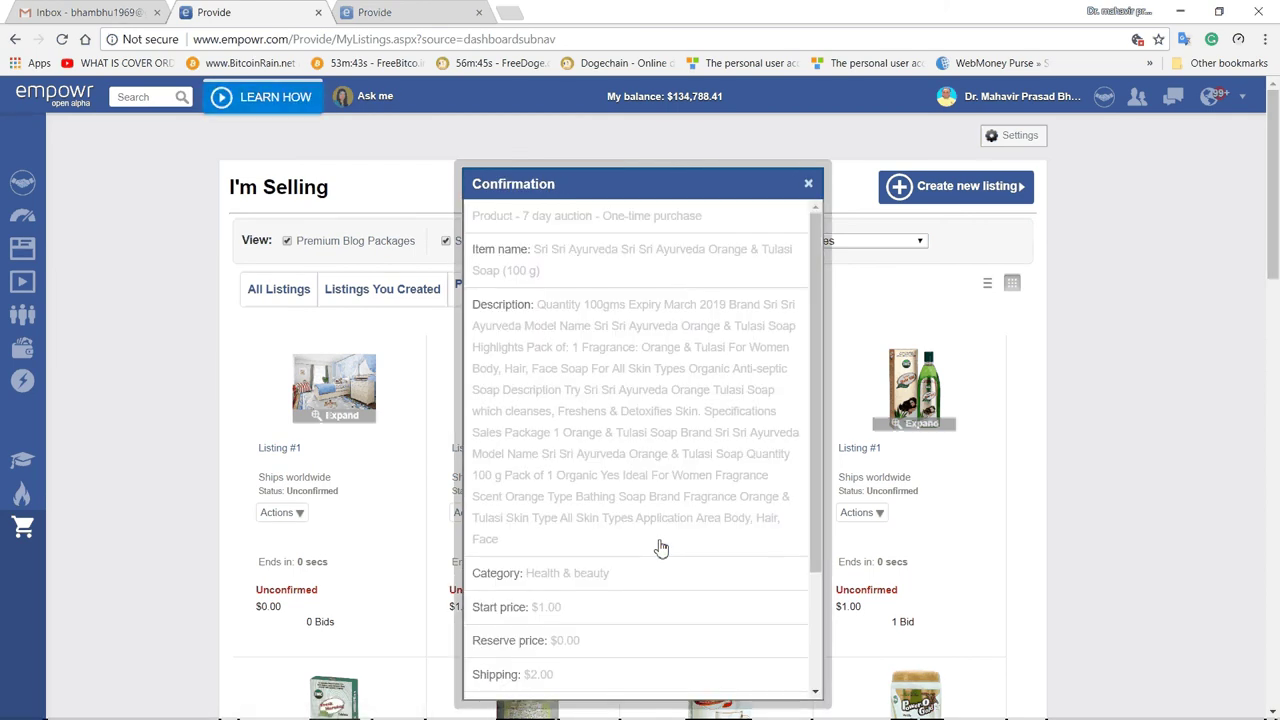
scroll(659, 547, down, 5)
scroll(643, 400, up, 1)
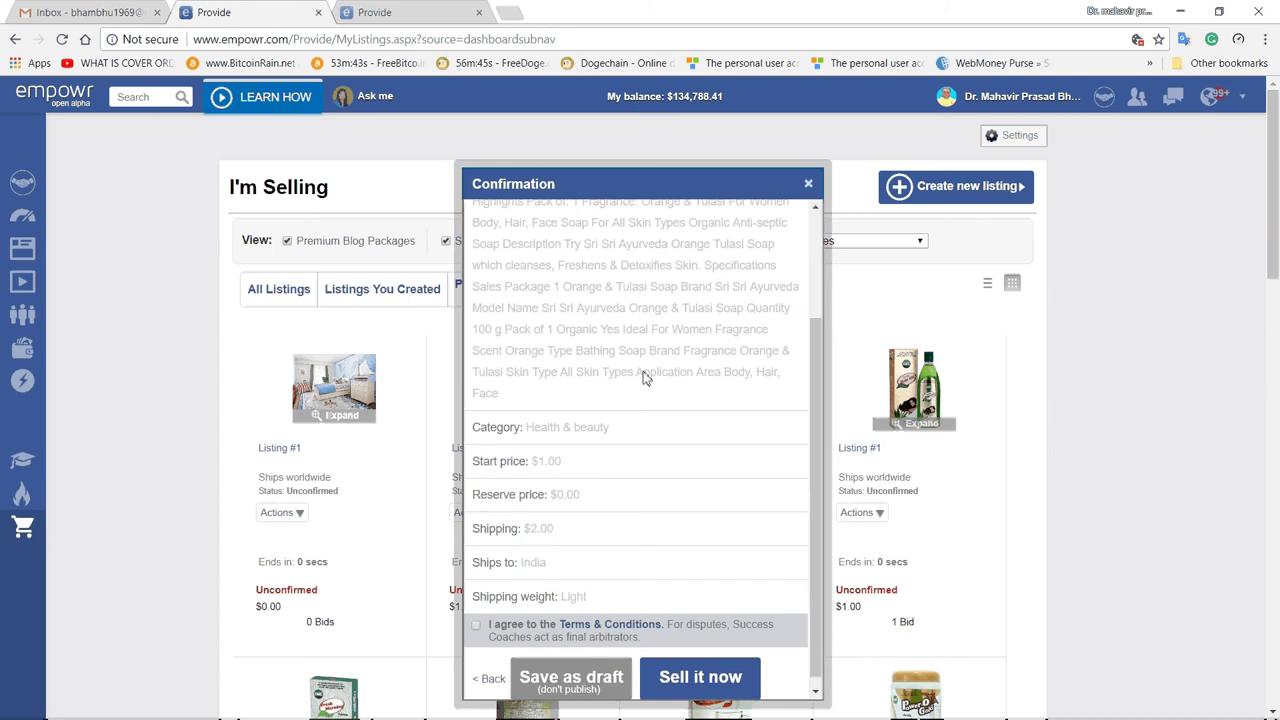
scroll(643, 378, up, 3)
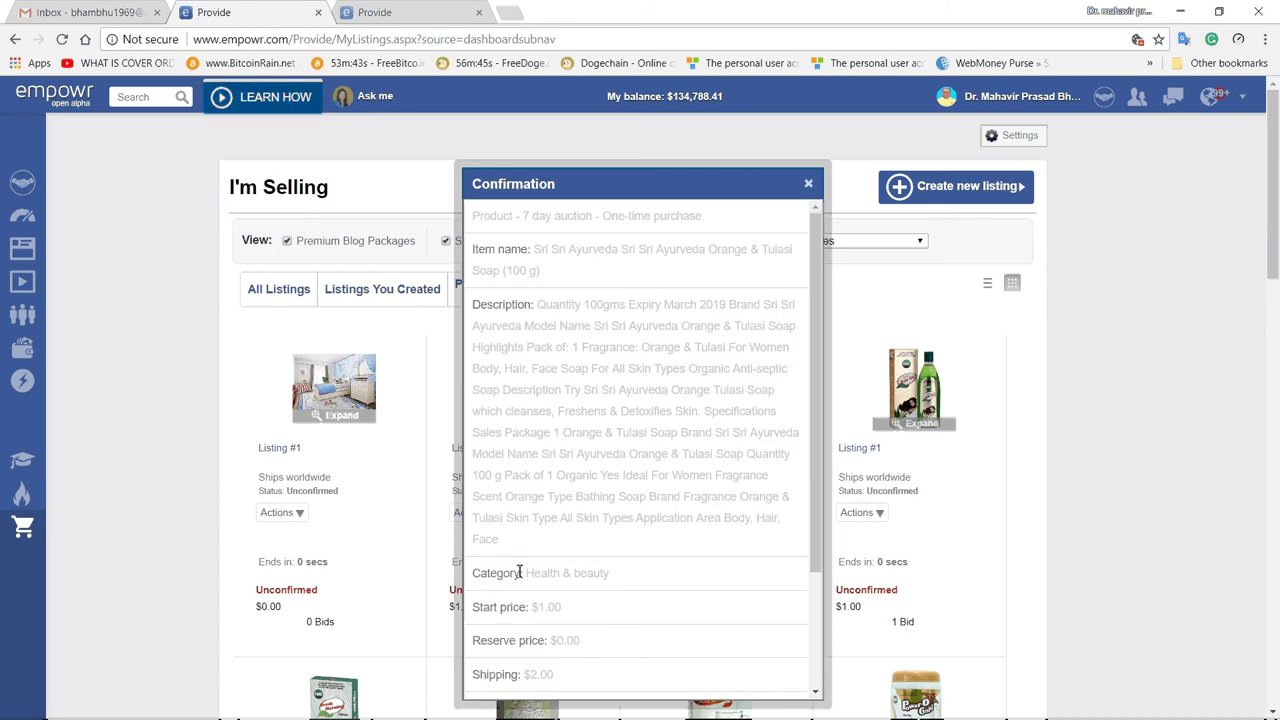
scroll(670, 510, down, 3)
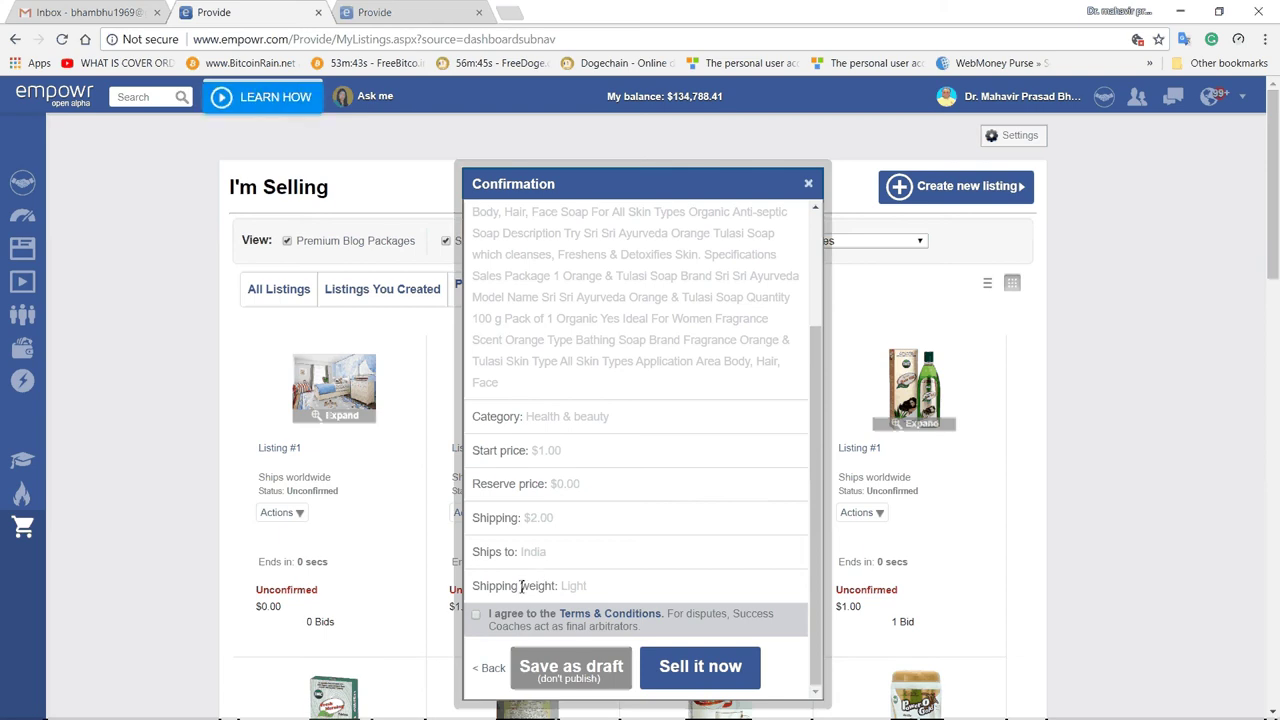
Go back to the listing's auction settings, set the reserve price to $33, and save them
click(493, 669)
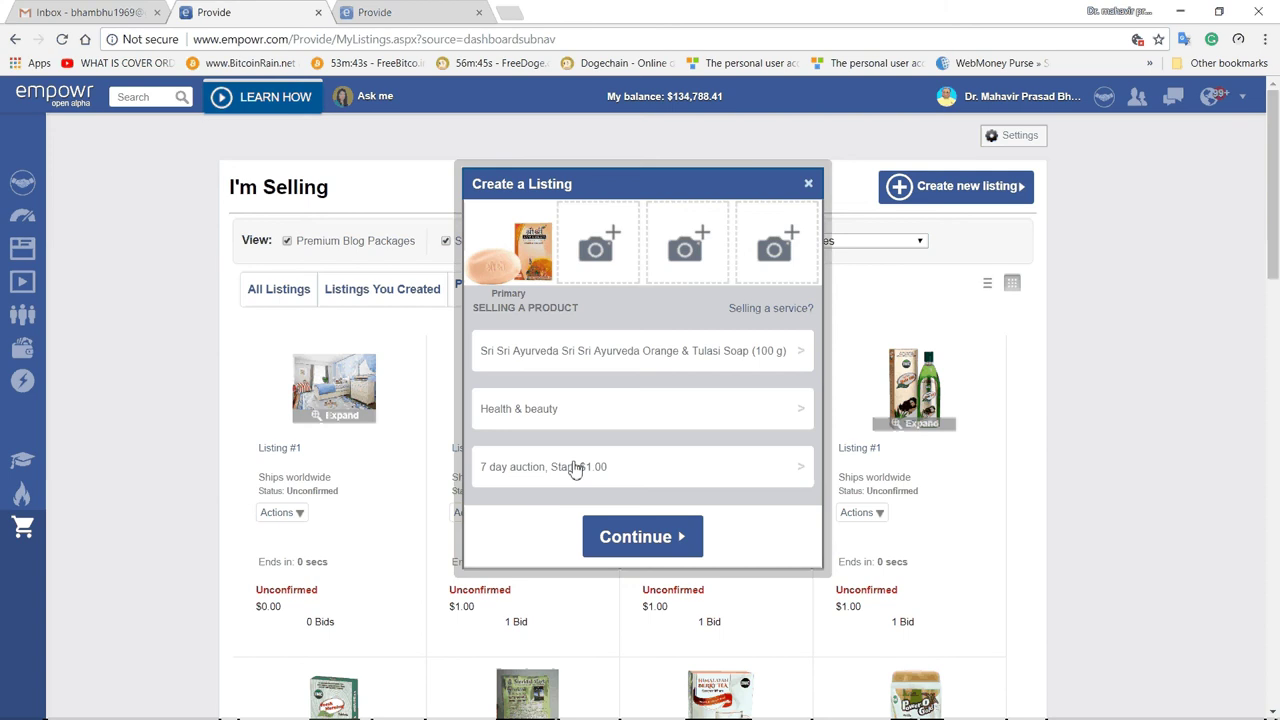
click(662, 466)
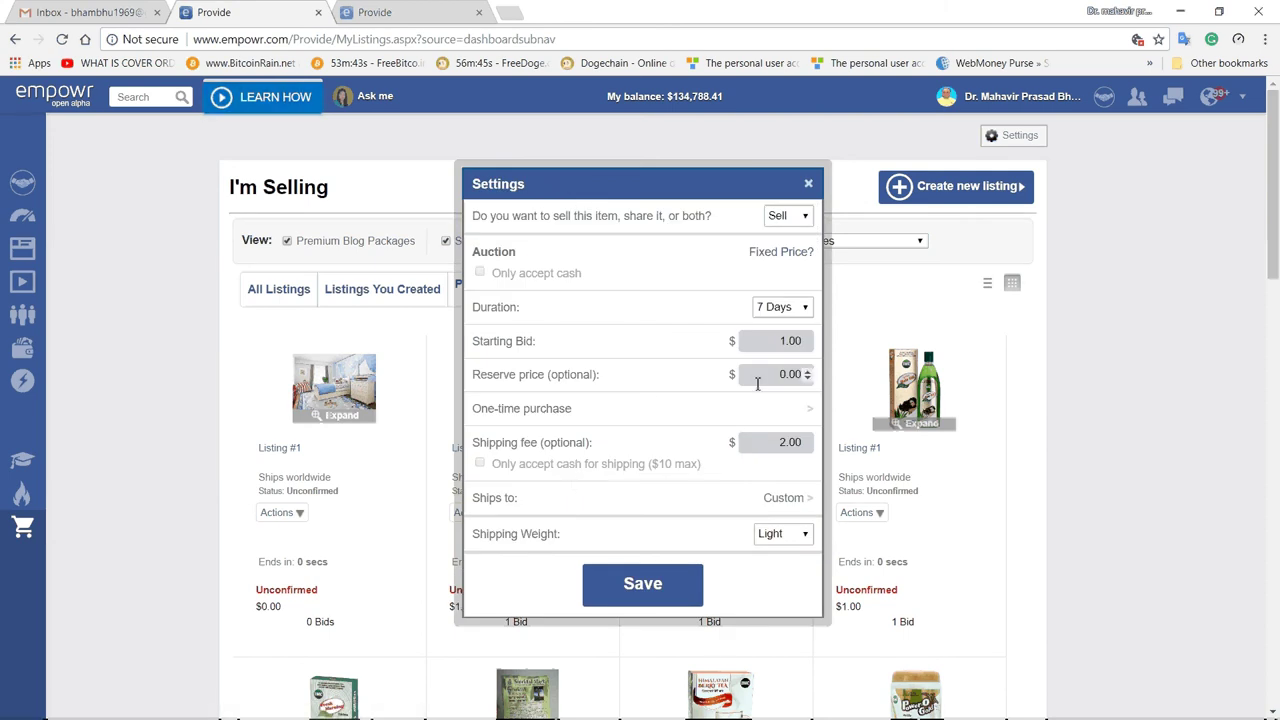
click(797, 378)
drag(797, 382, 806, 411)
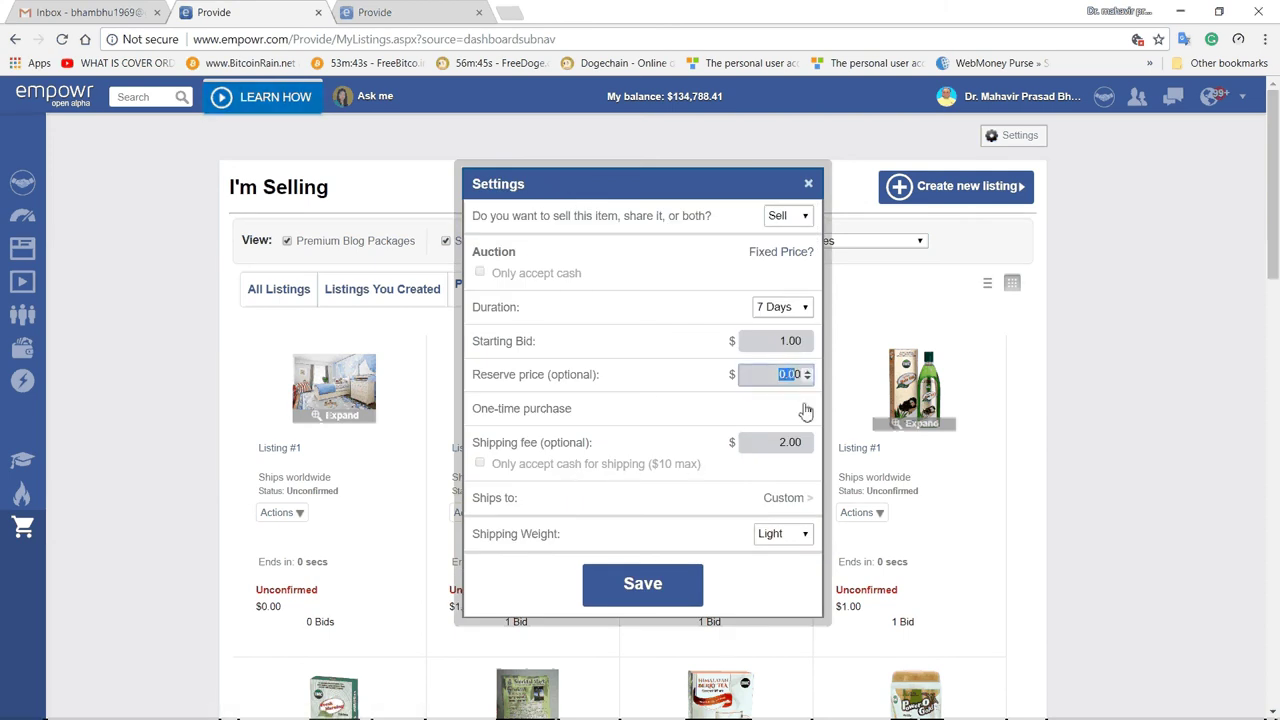
text(10)
key(BackSpace)
key(BackSpace)
text(33)
click(685, 584)
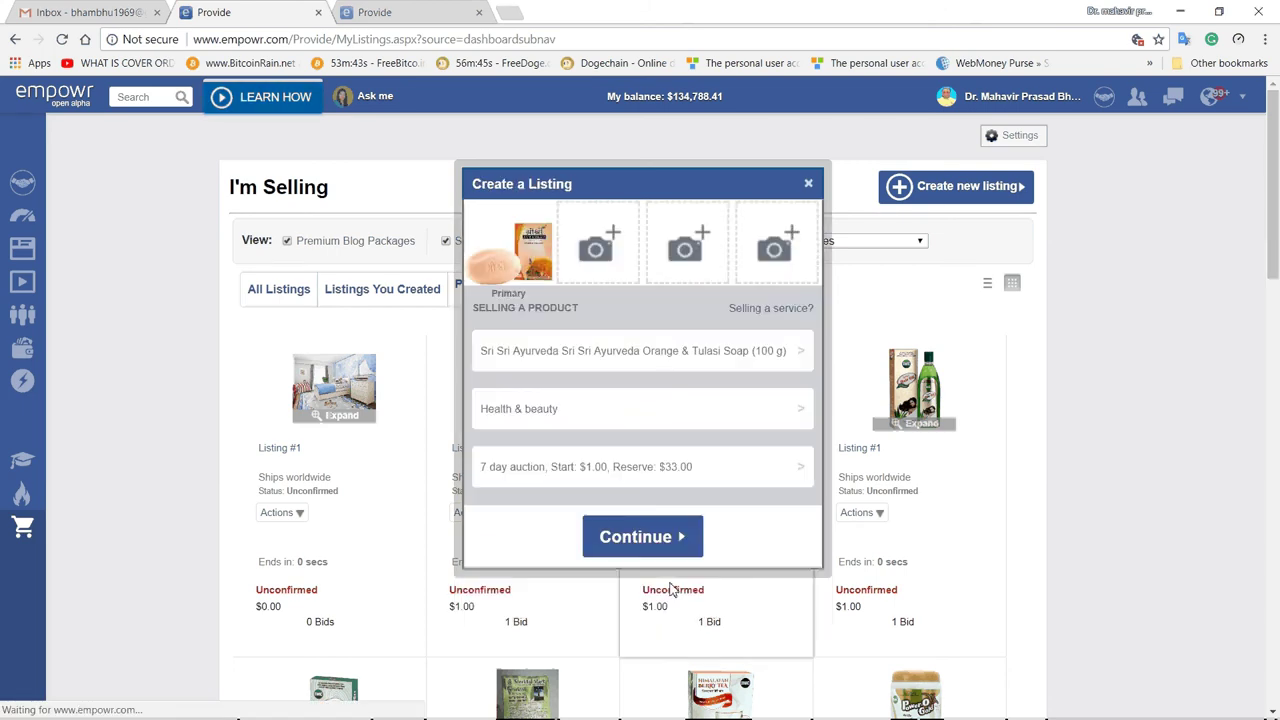
Continue to the confirmation, review the full listing summary, and agree to the Terms & Conditions
click(674, 541)
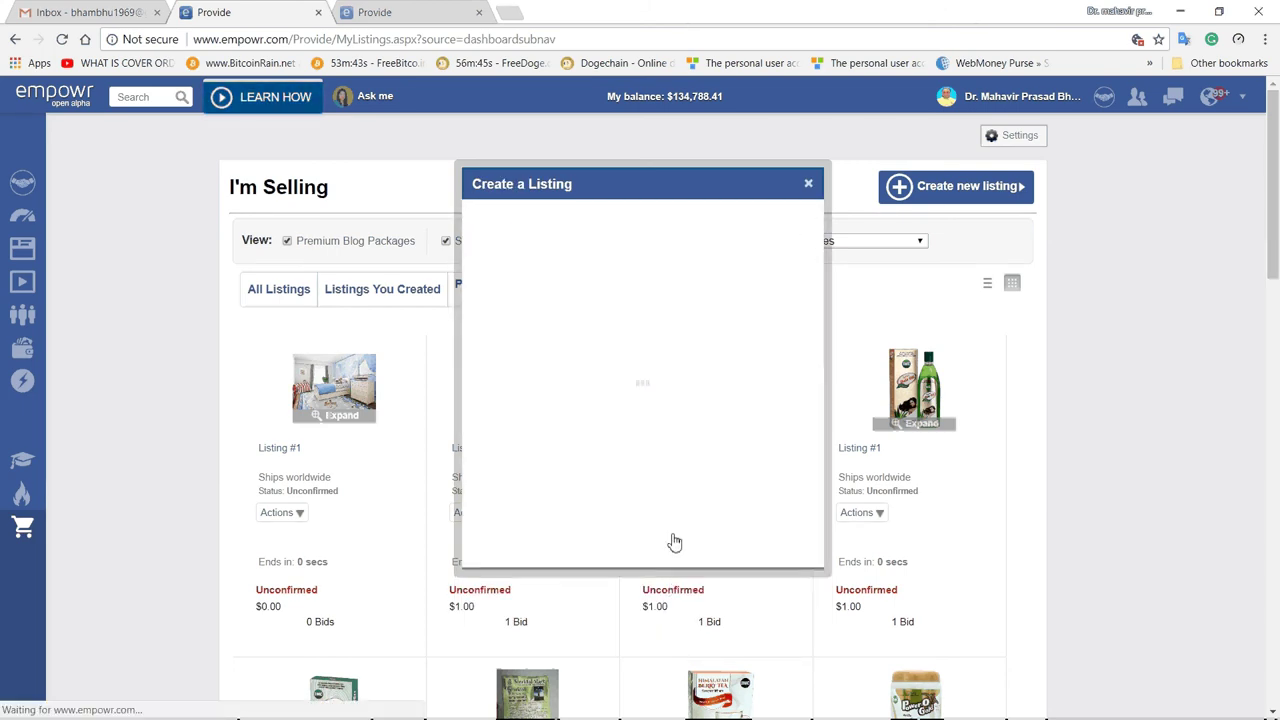
scroll(700, 432, down, 3)
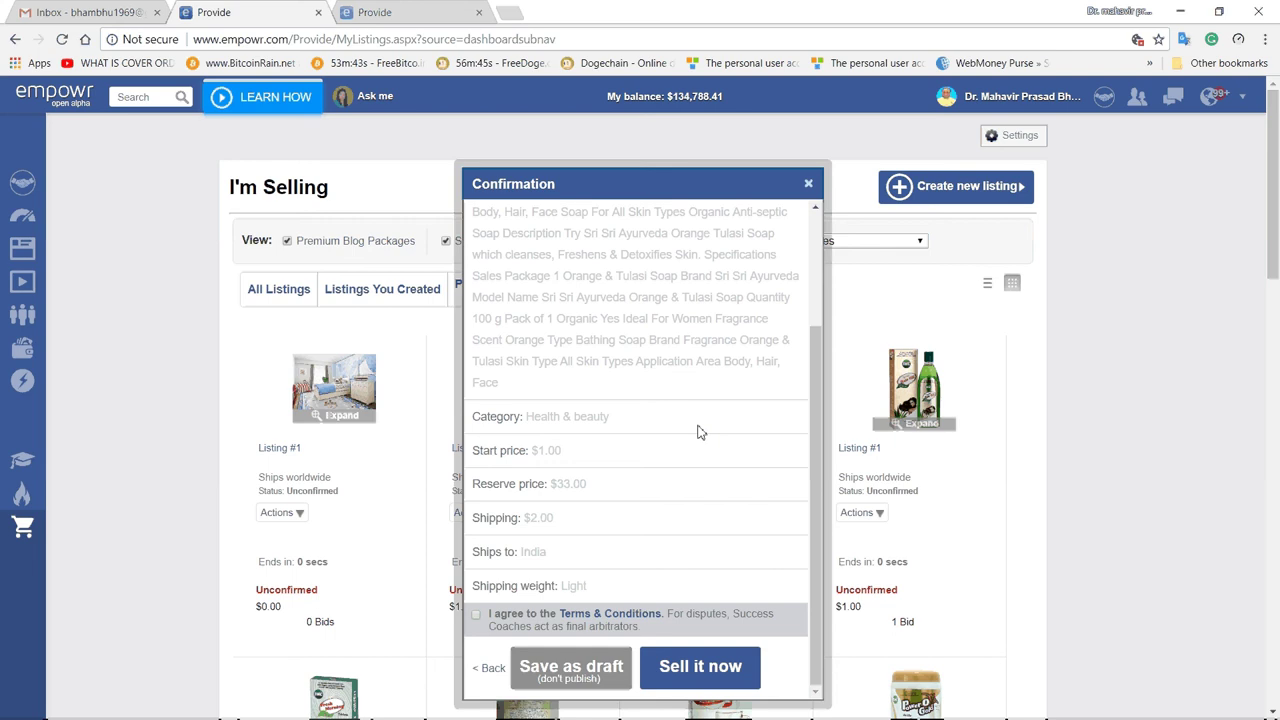
scroll(700, 432, up, 3)
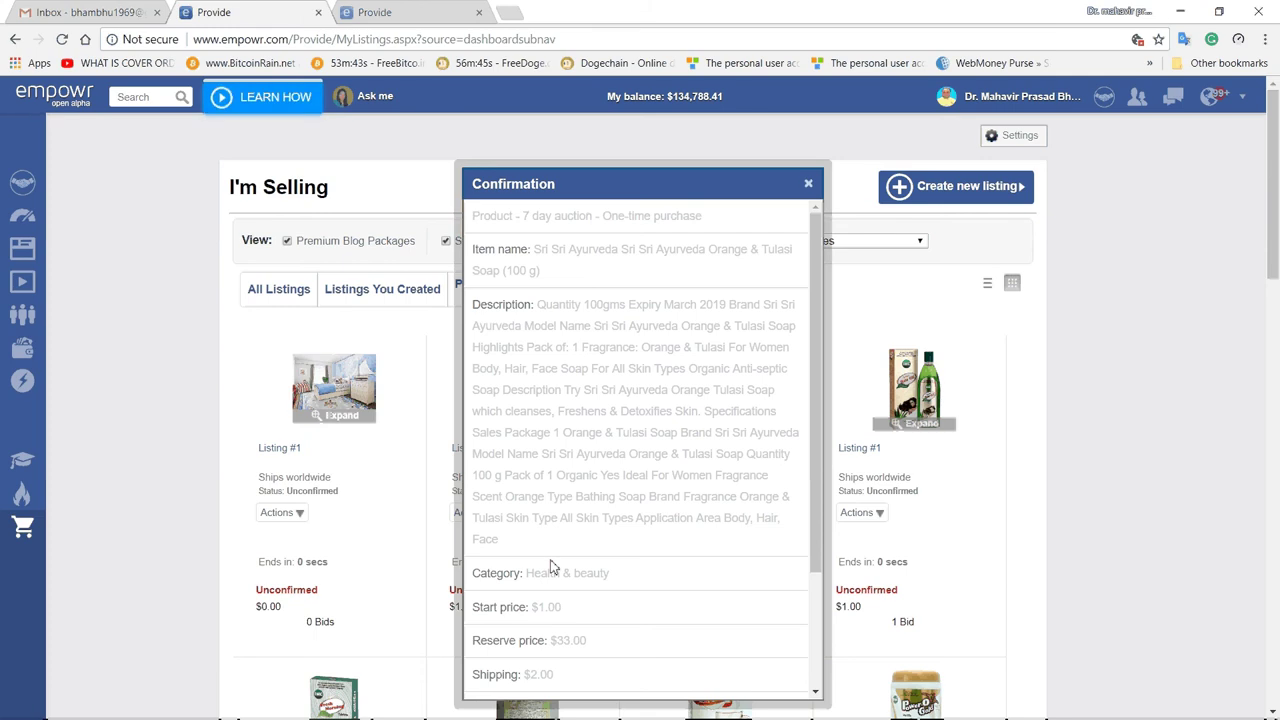
scroll(640, 520, down, 1)
scroll(643, 507, down, 2)
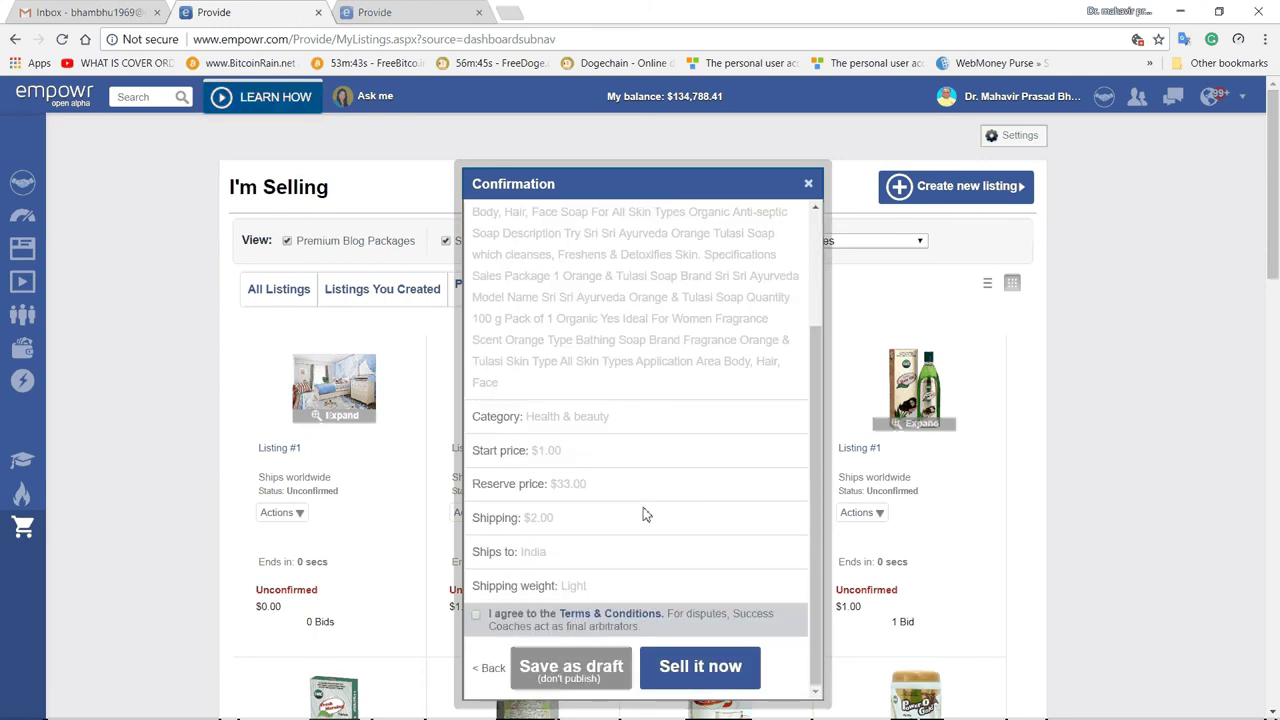
scroll(643, 507, down, 1)
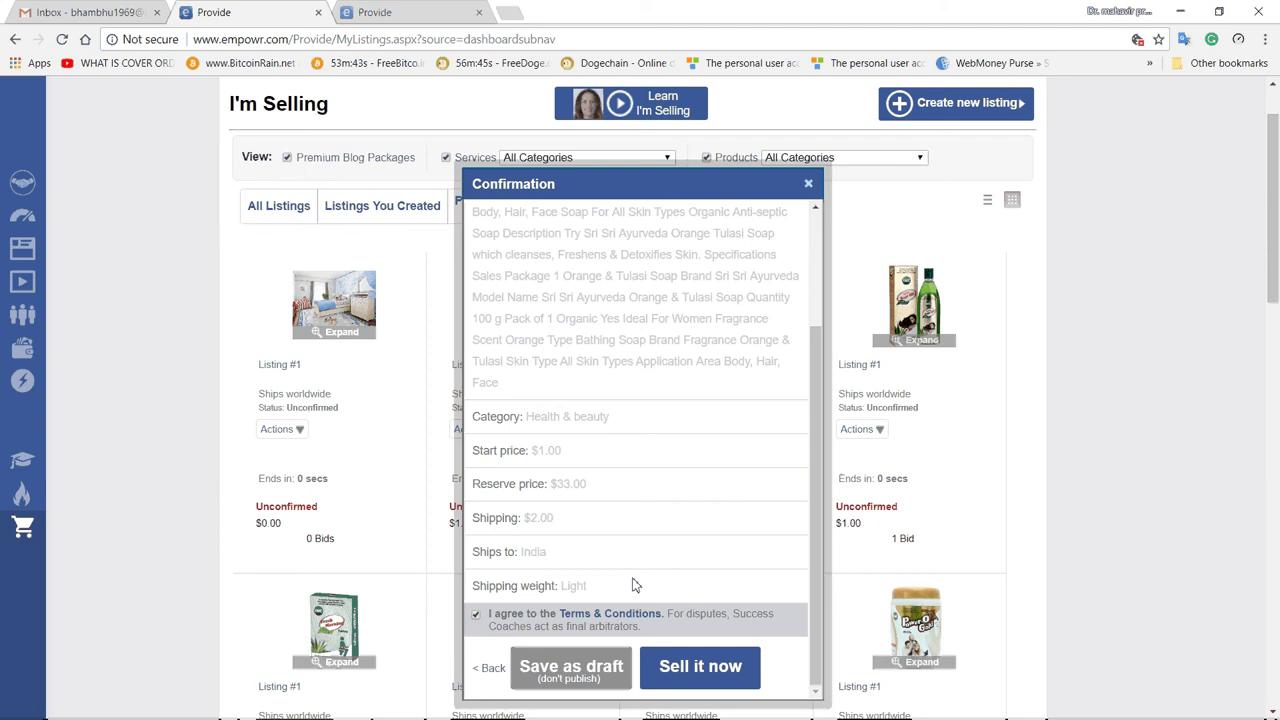
Open the Terms & Conditions, look through the whole Empowr Terms of Service Agreement, and close its page
click(598, 621)
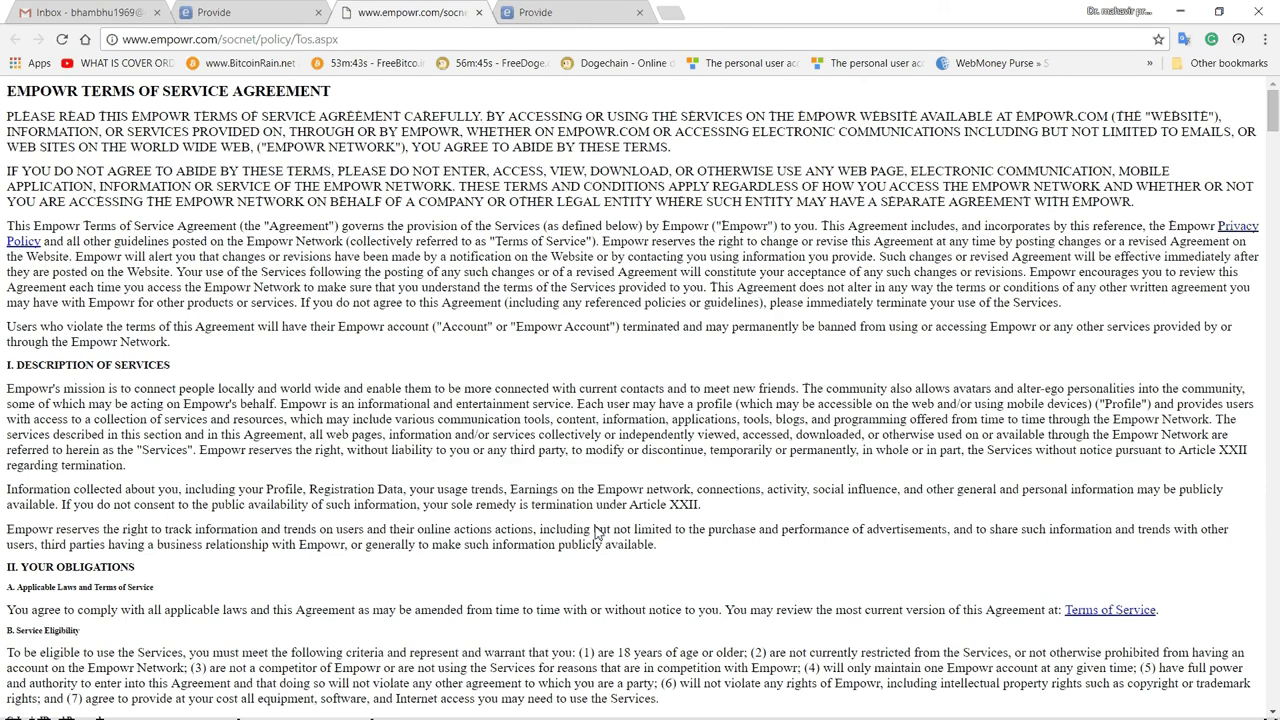
scroll(686, 354, down, 15)
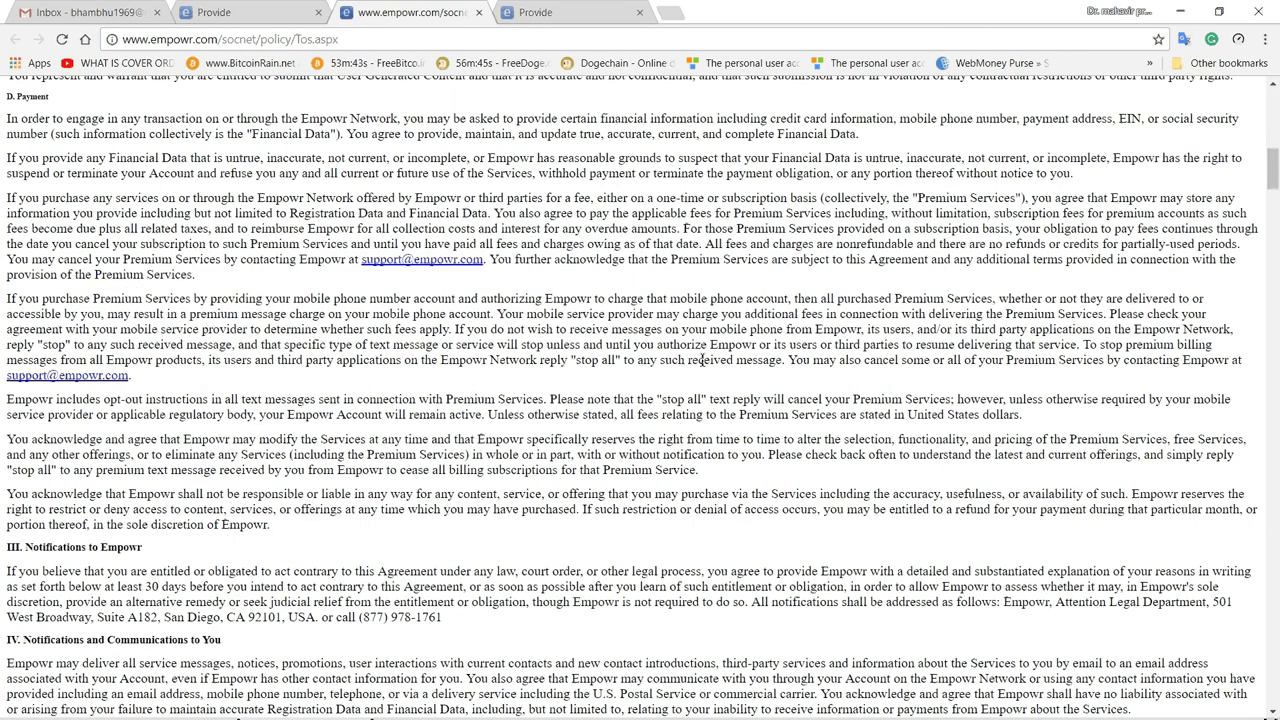
scroll(702, 360, down, 4)
scroll(703, 362, down, 20)
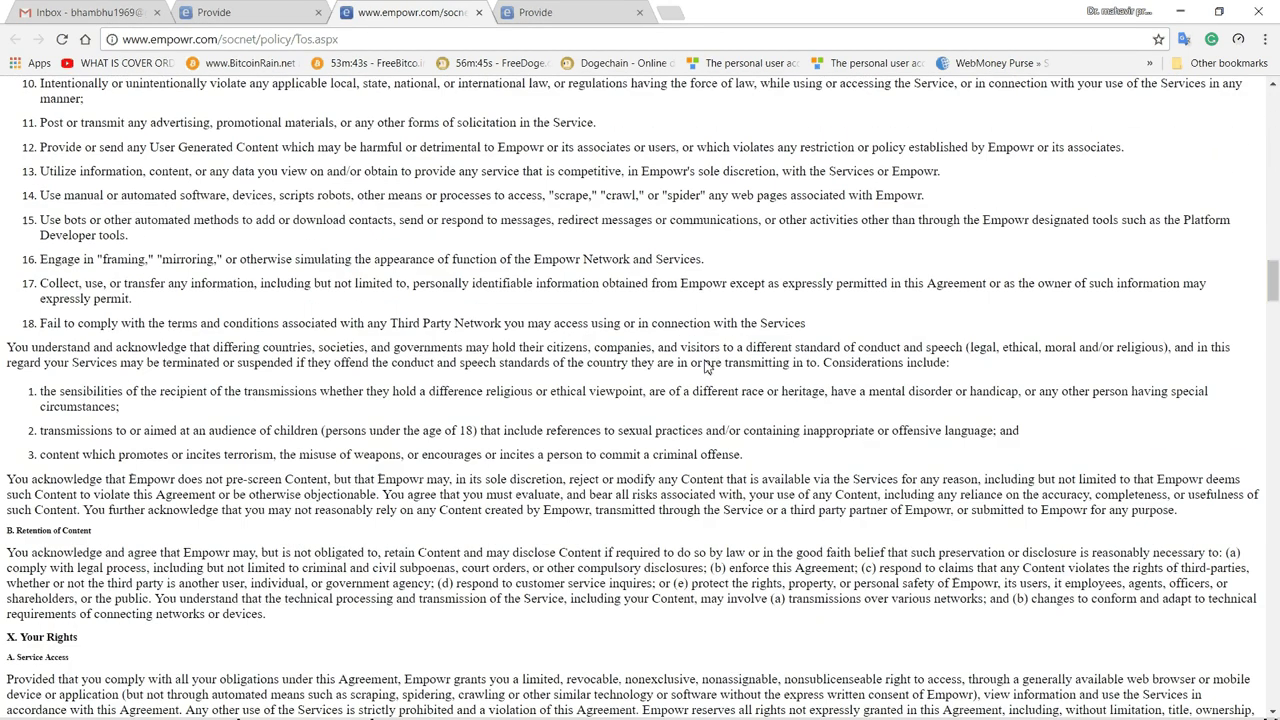
scroll(712, 362, down, 15)
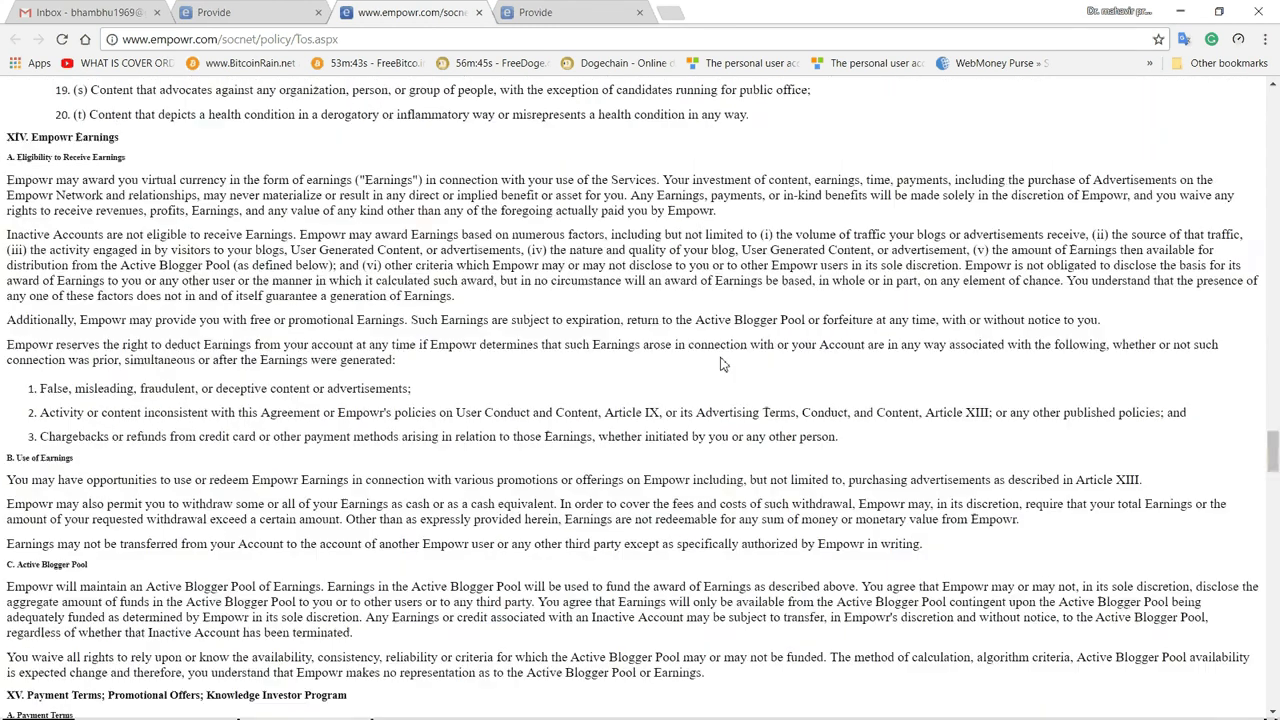
scroll(723, 365, down, 15)
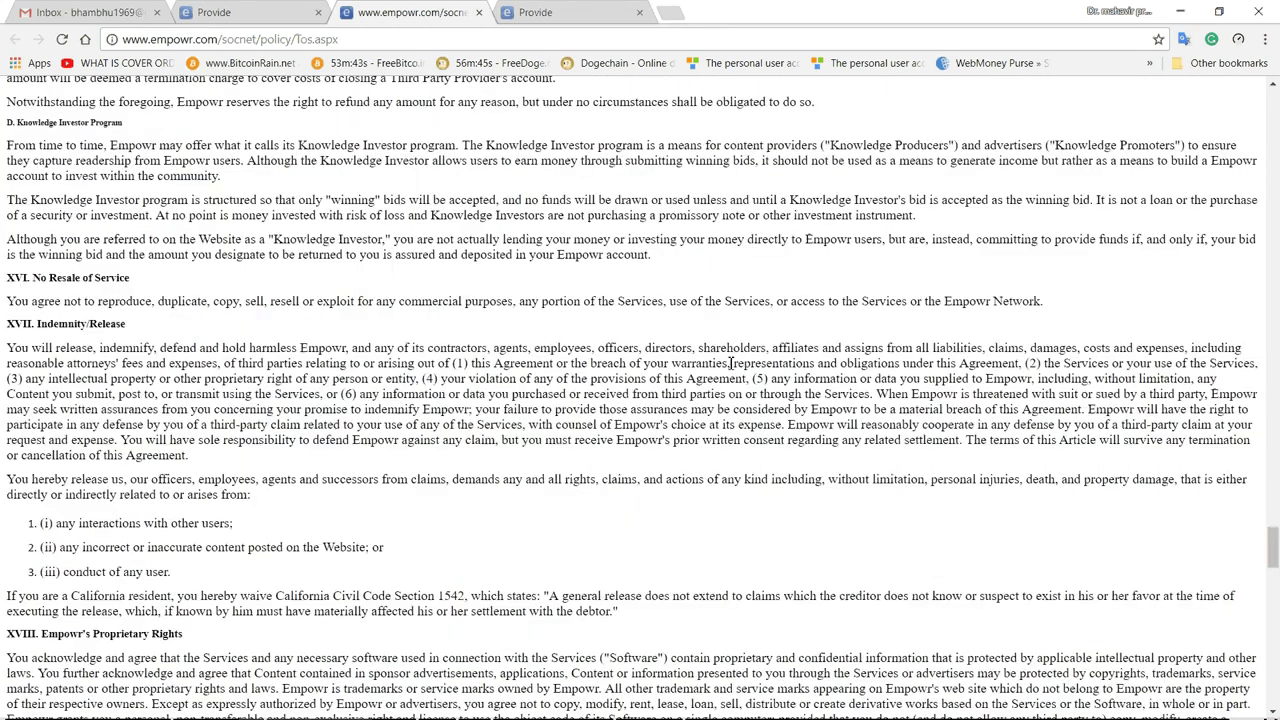
scroll(731, 363, down, 10)
scroll(731, 365, down, 10)
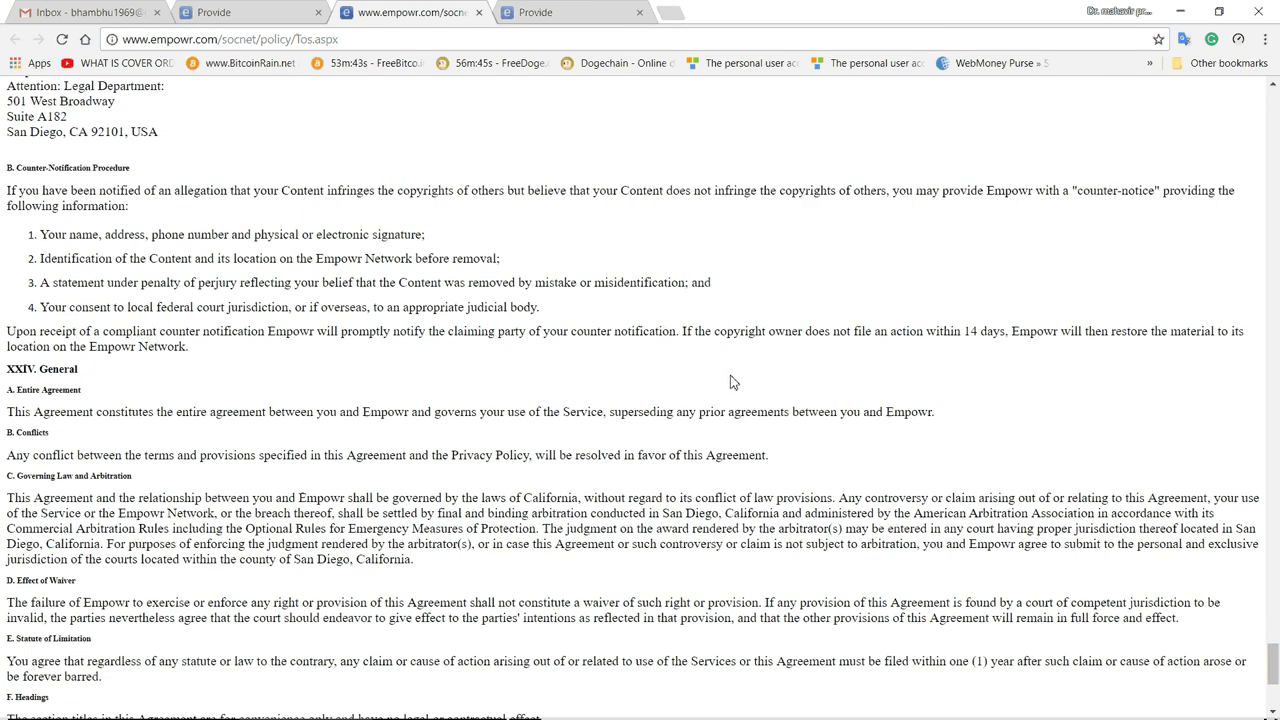
scroll(729, 379, down, 3)
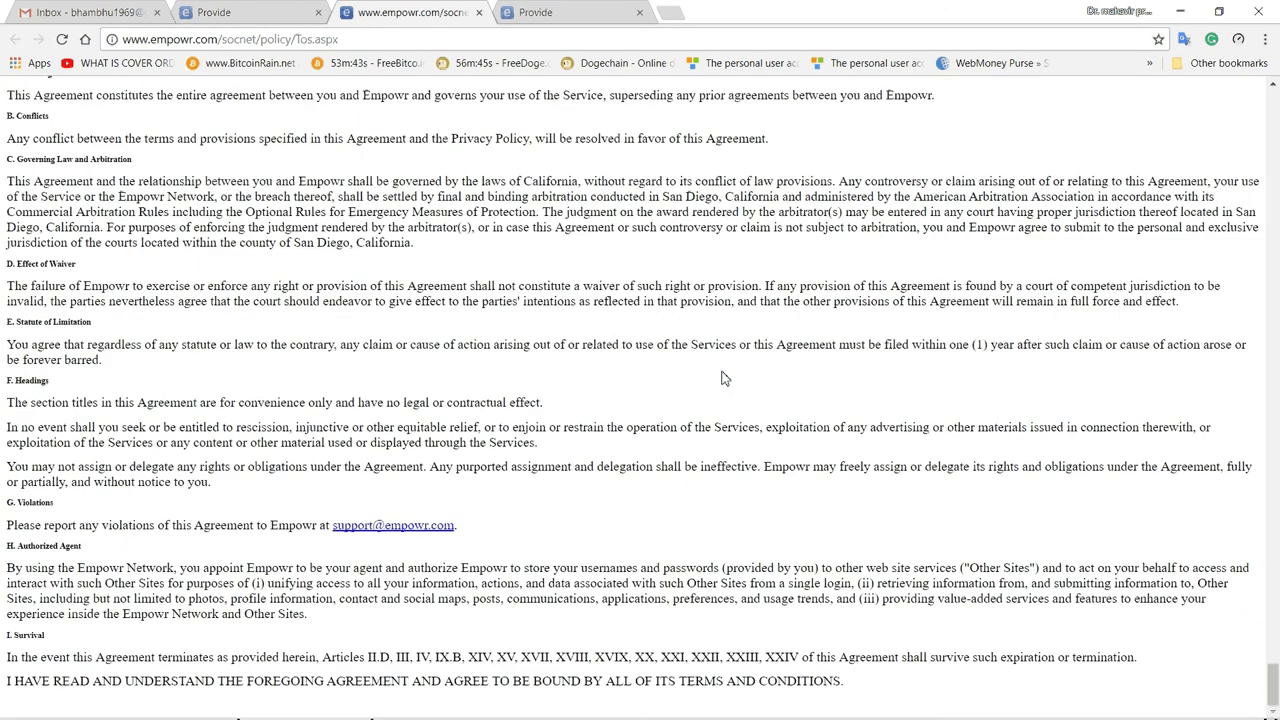
scroll(721, 372, up, 5)
scroll(721, 372, up, 10)
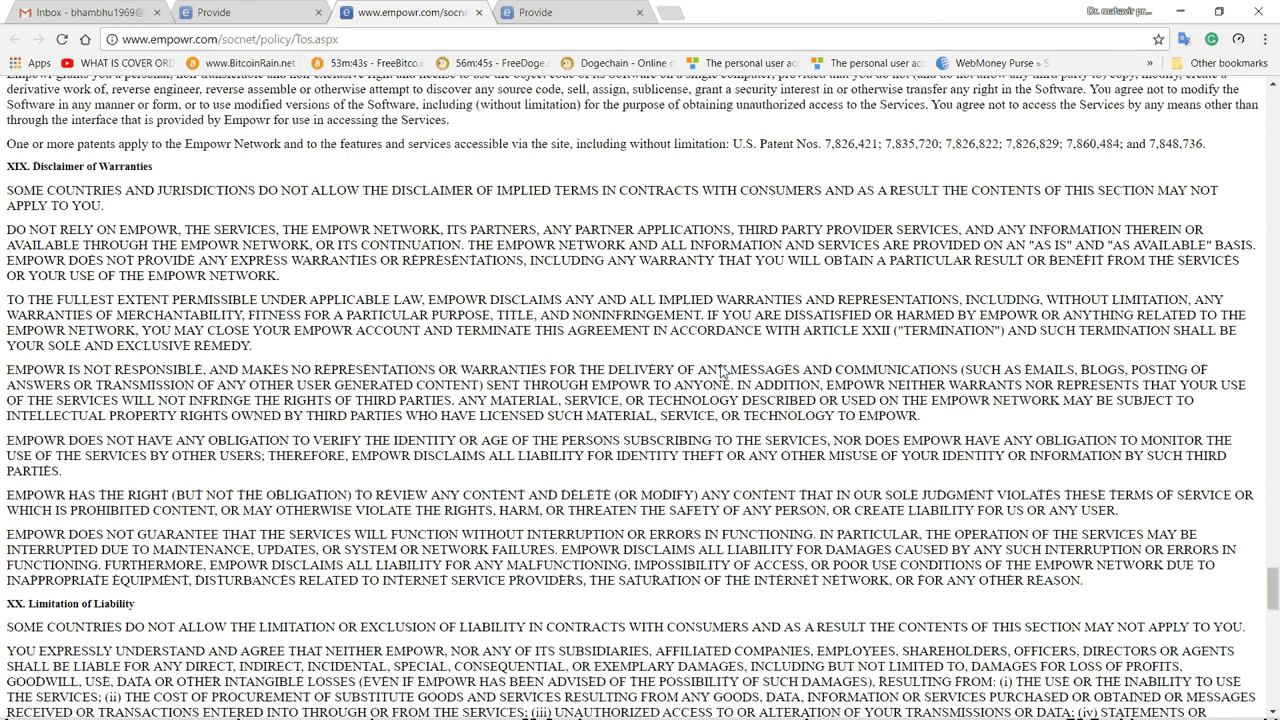
scroll(724, 372, up, 10)
scroll(646, 256, up, 4)
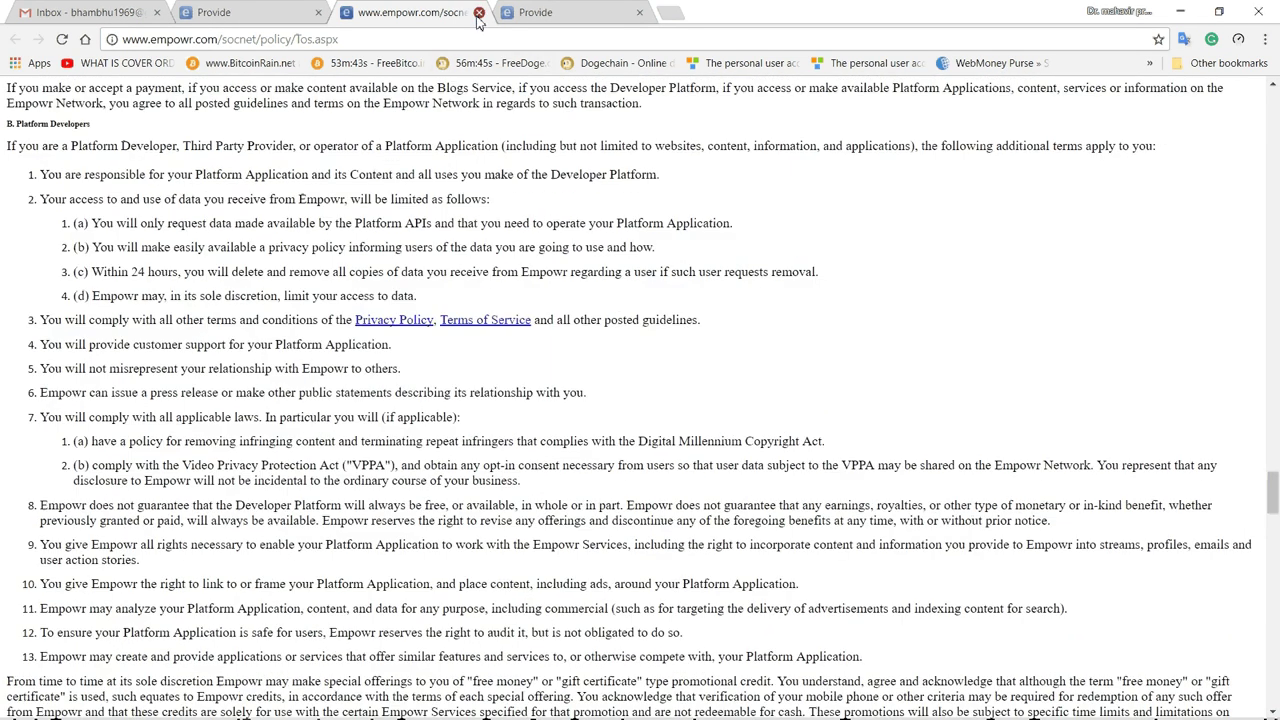
click(479, 13)
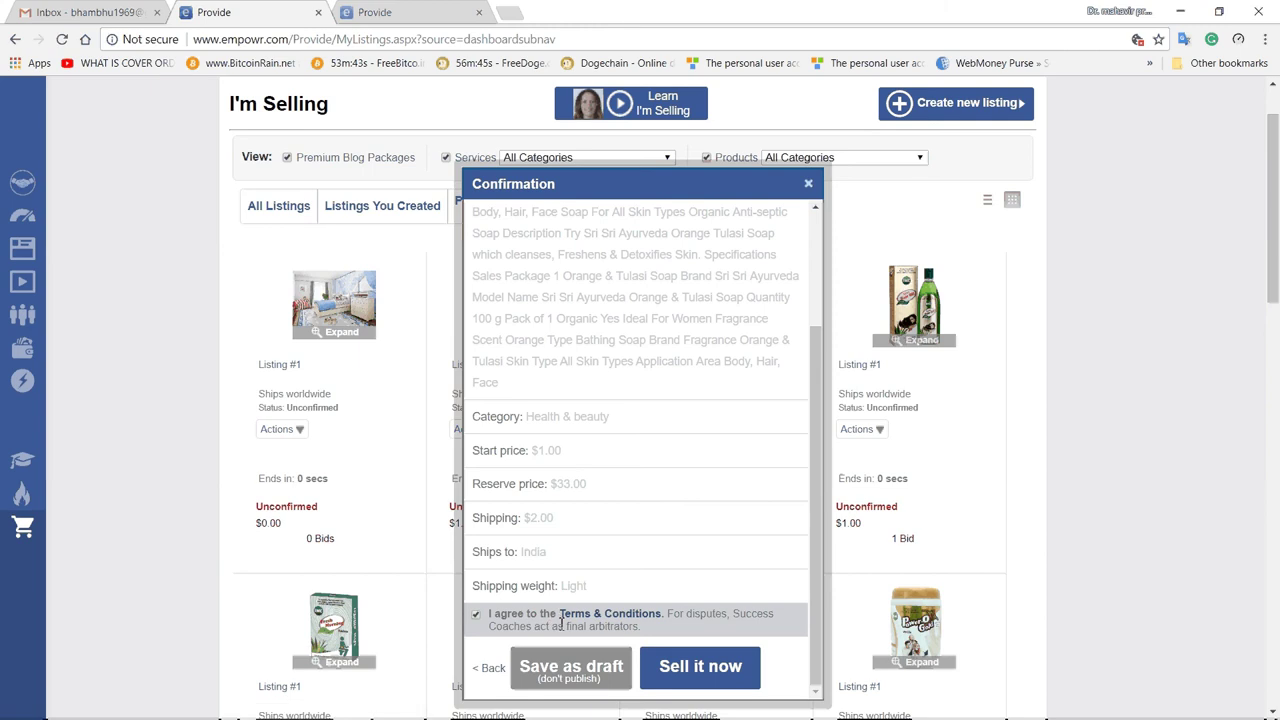
Publish the listing for sale and save the final confirmation with custom buyer requirements and blank shipping details
click(692, 668)
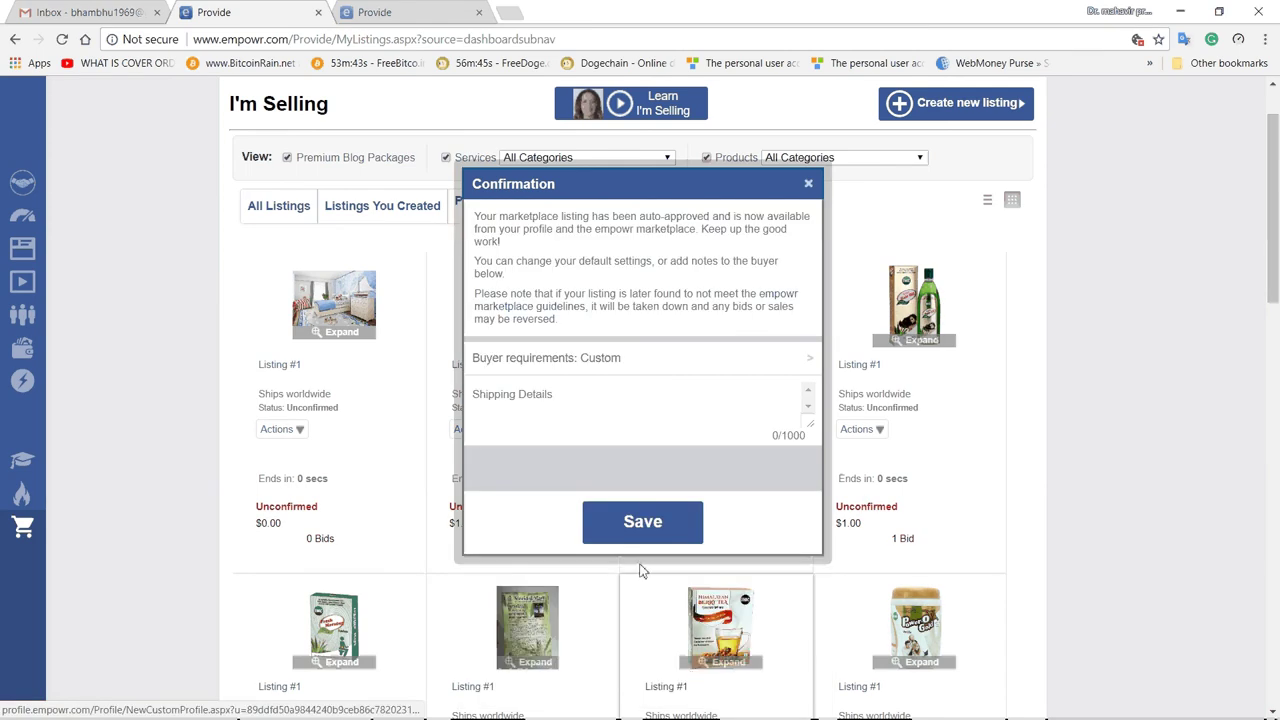
click(530, 396)
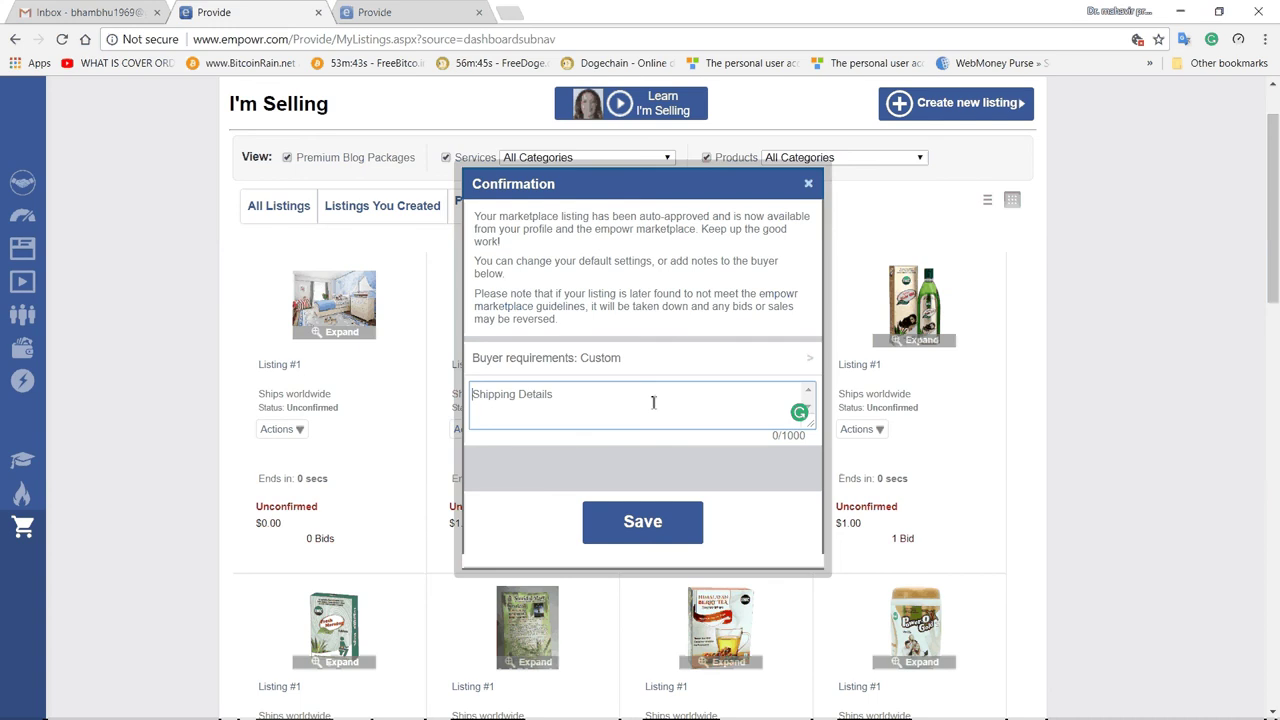
click(657, 525)
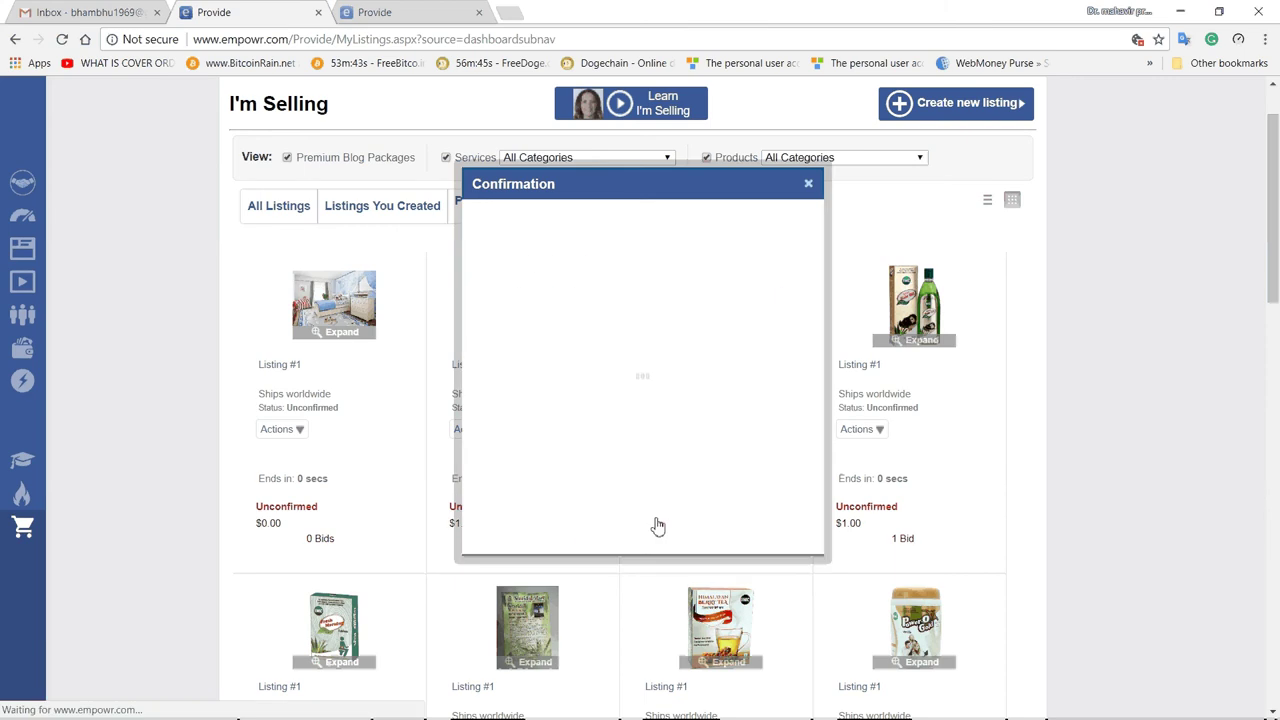